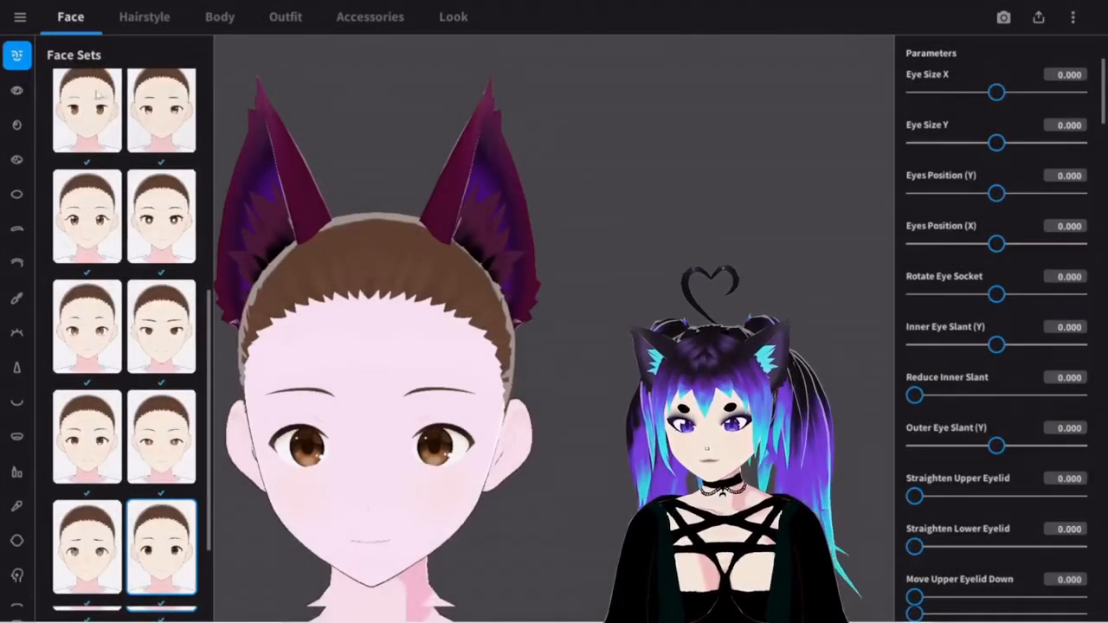
Step: Try several face set presets on the model and settle on the second preset in the first row
left_click(89, 104)
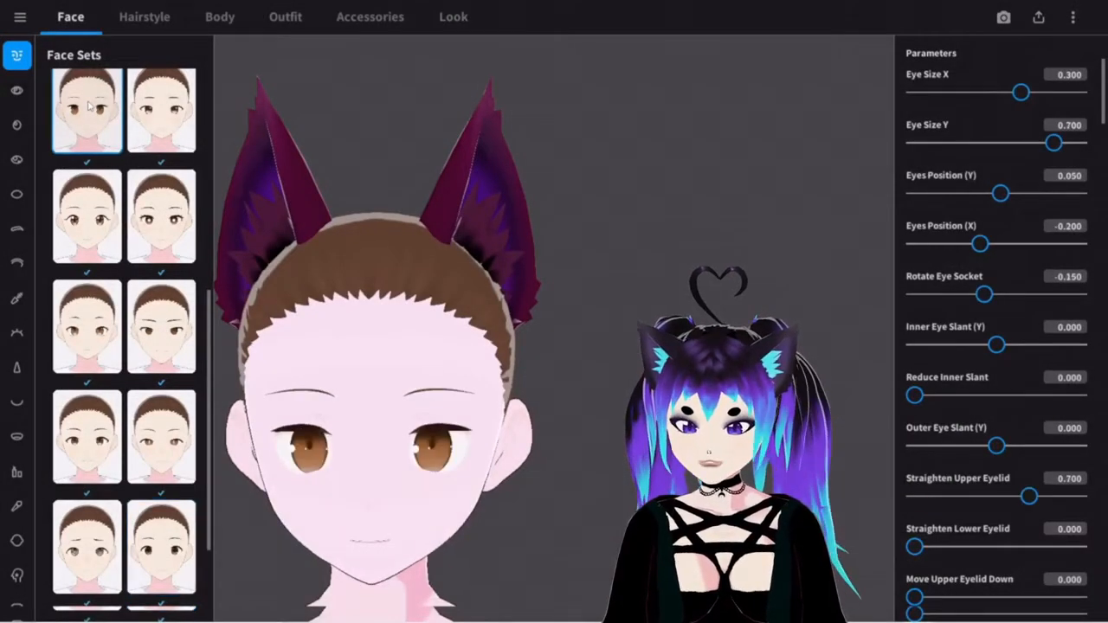
left_click(158, 122)
scroll(171, 206, "up", 5)
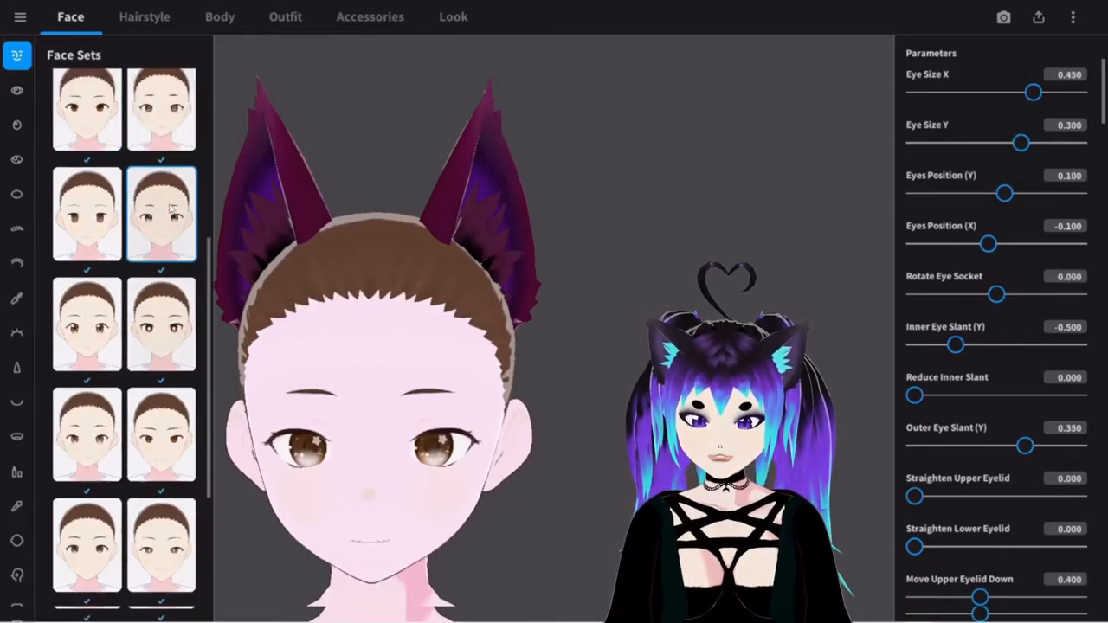
left_click(180, 367)
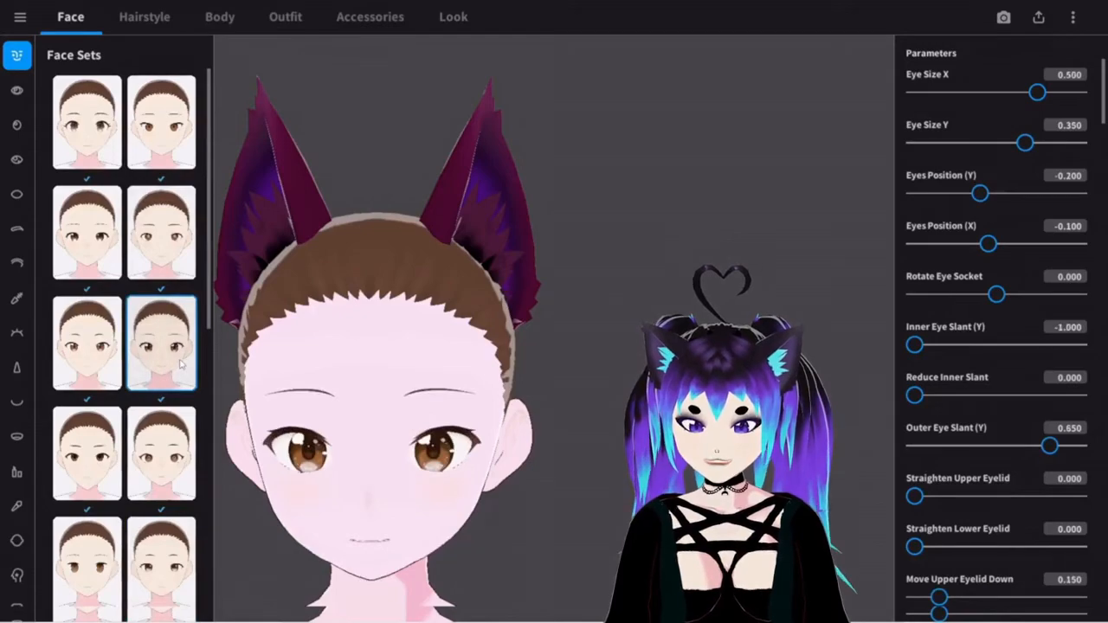
left_click(87, 106)
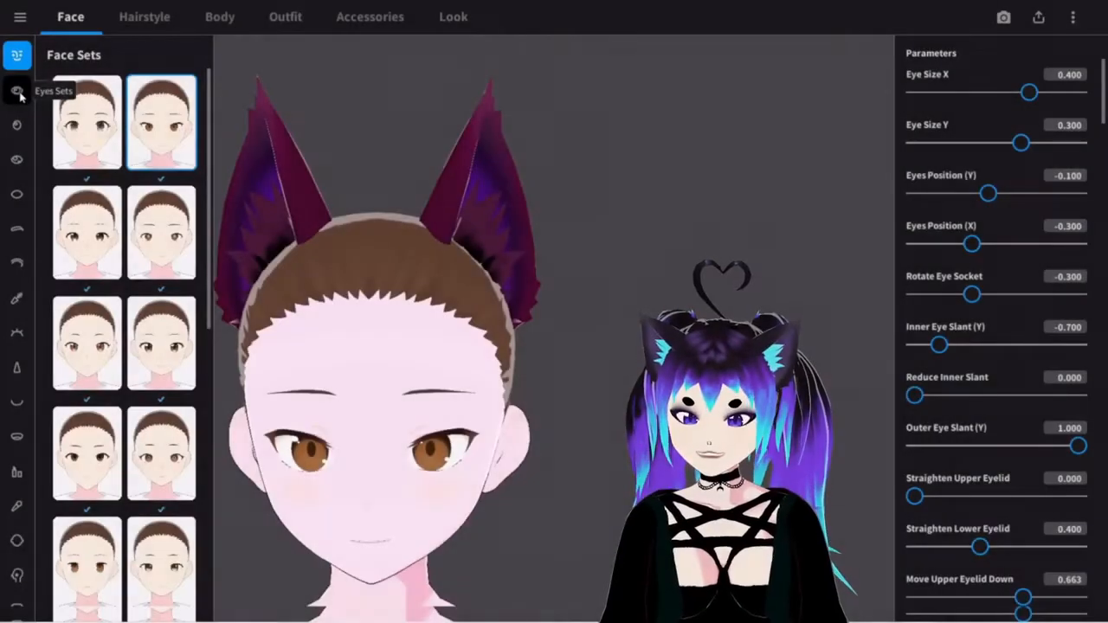
Step: Browse the eye sets and irises, and switch the eye highlights to the blank preset
left_click(18, 91)
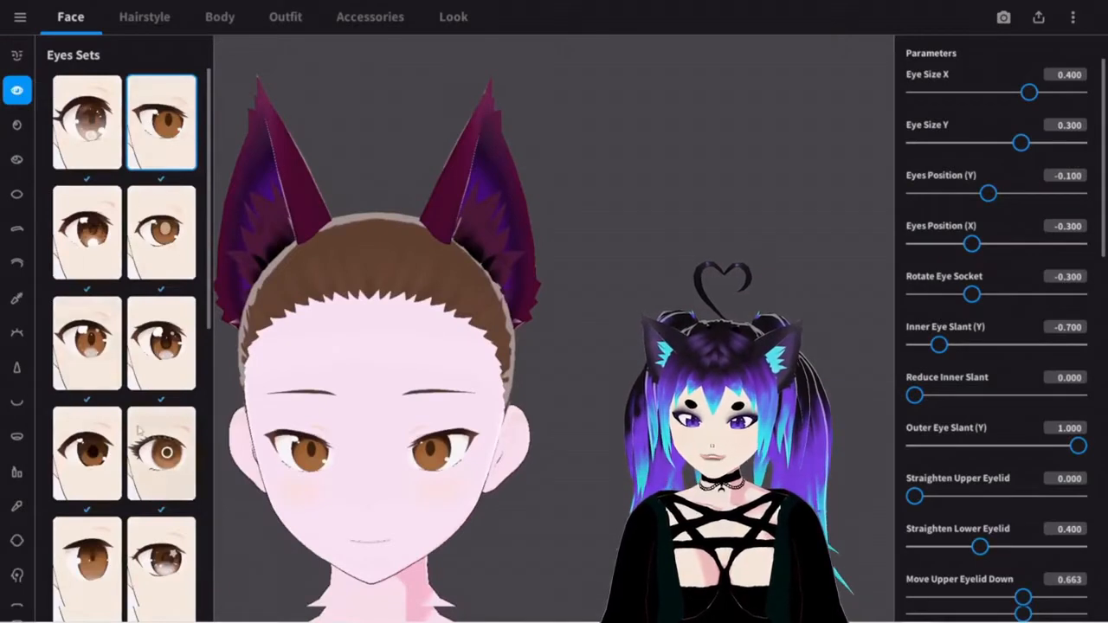
scroll(85, 363, "down", 5)
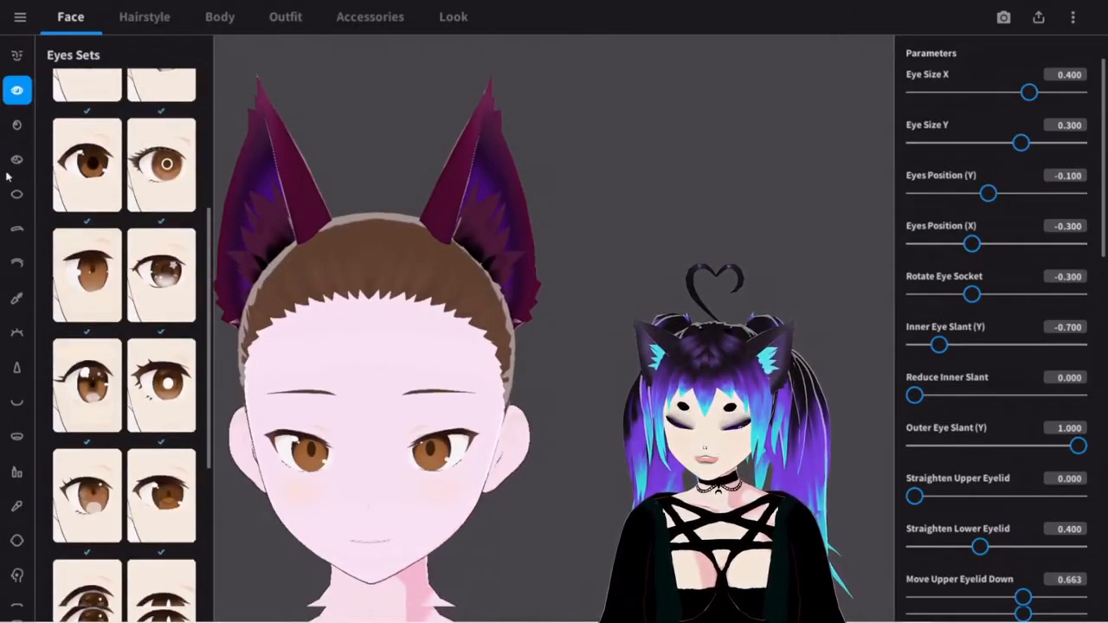
left_click(17, 126)
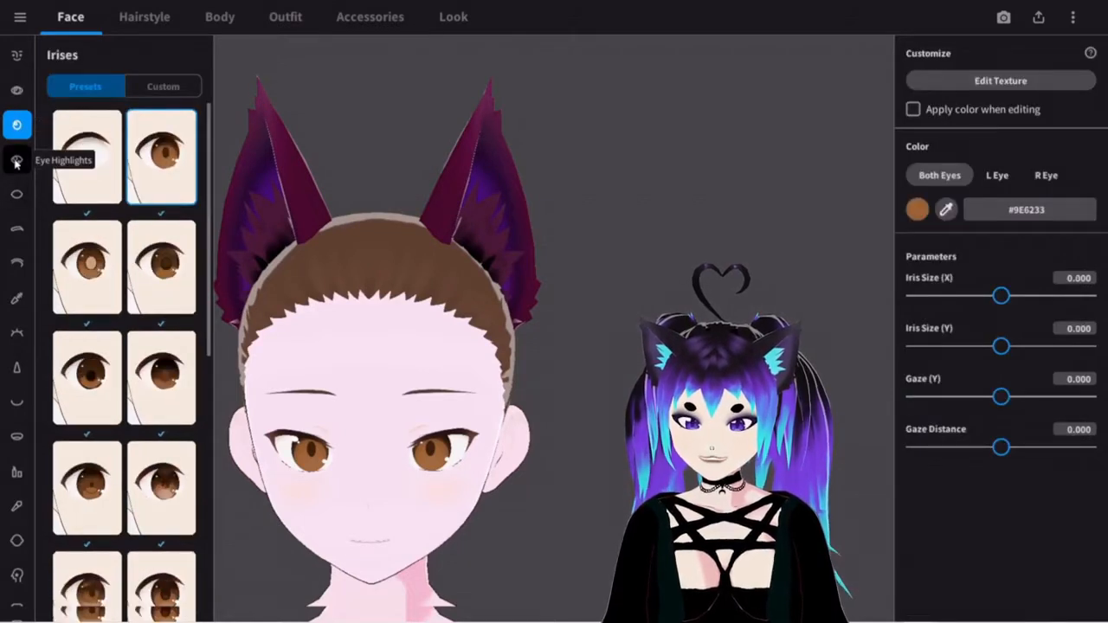
left_click(17, 159)
left_click(84, 168)
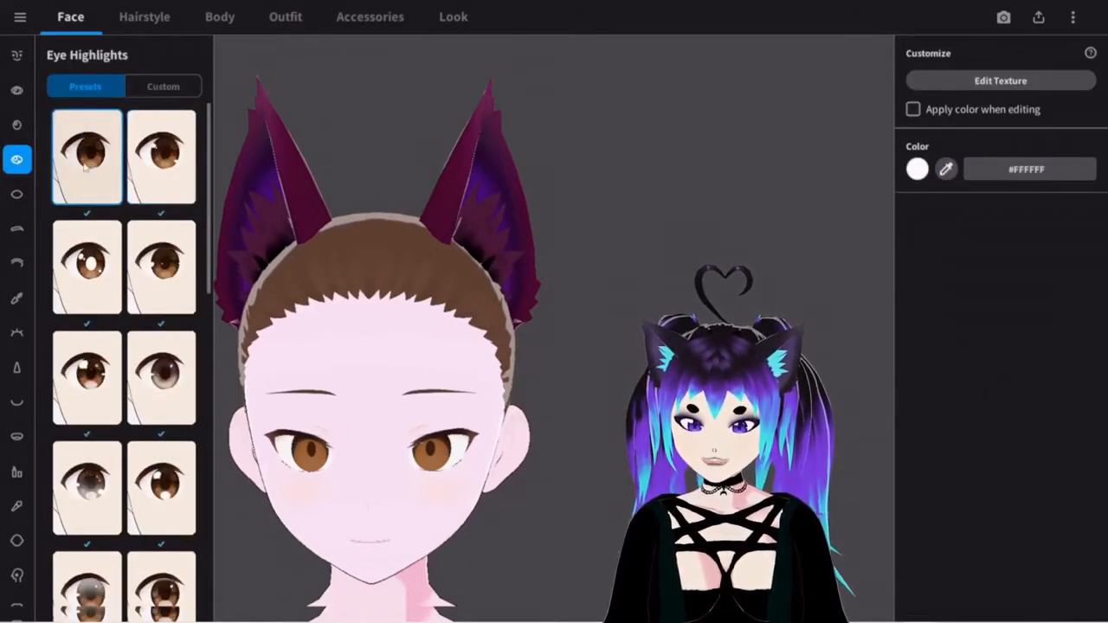
Step: Compare several iris presets on the model and apply the second preset in the fourth row
left_click(18, 125)
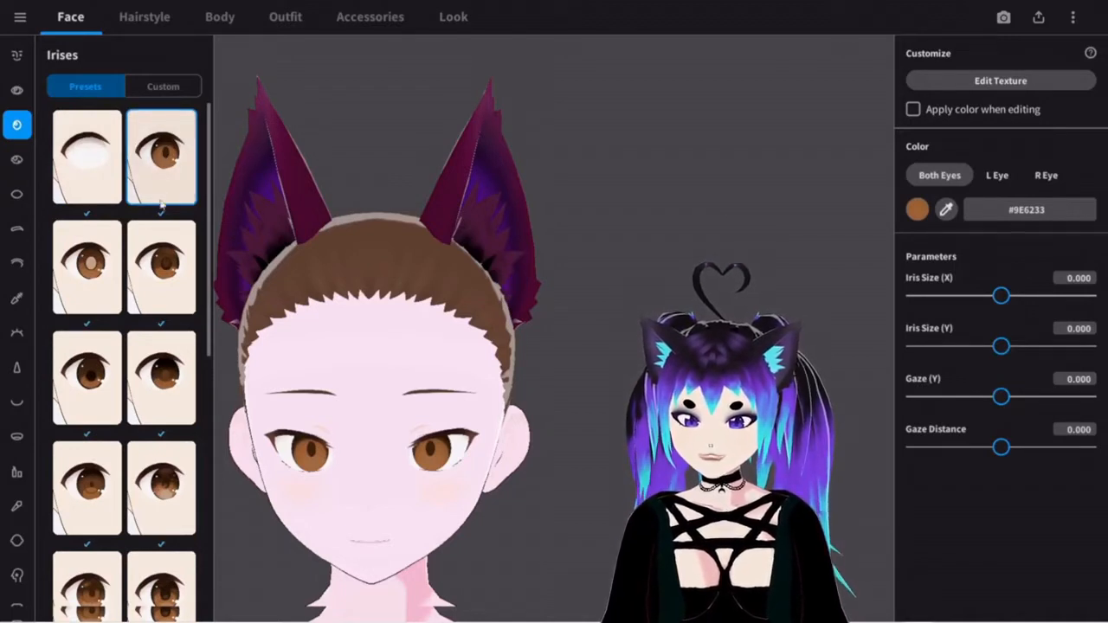
left_click(91, 286)
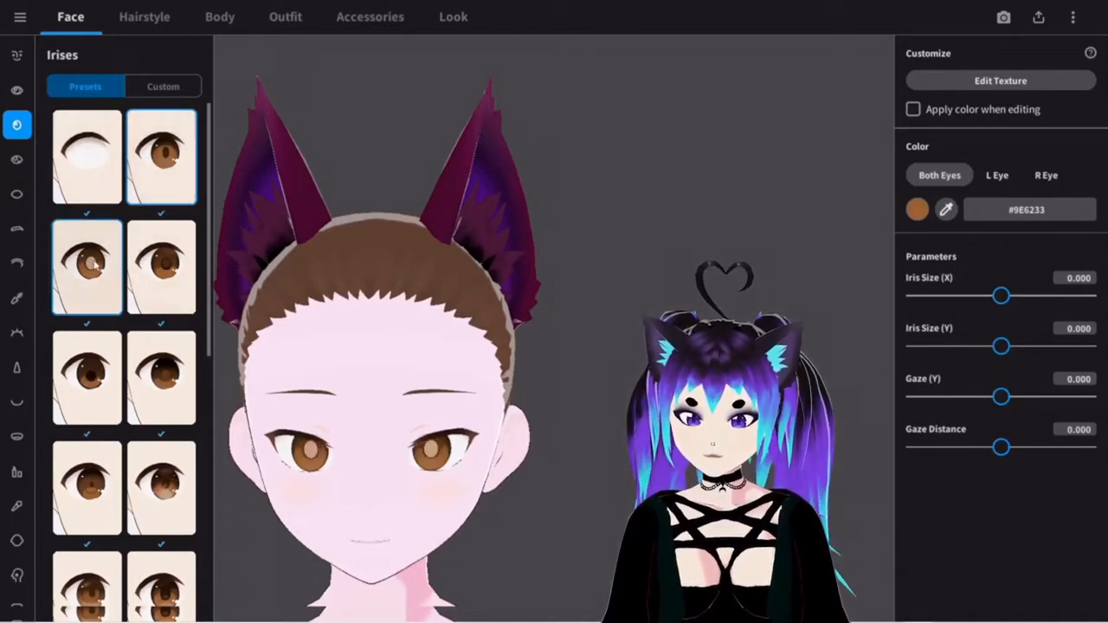
left_click(167, 277)
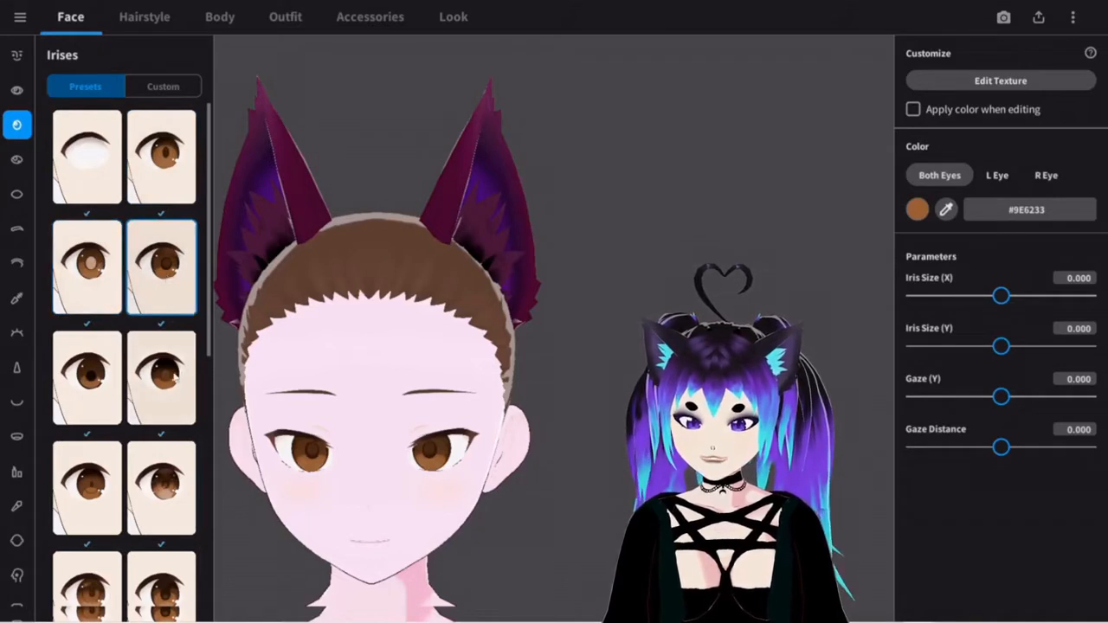
left_click(162, 377)
left_click(105, 379)
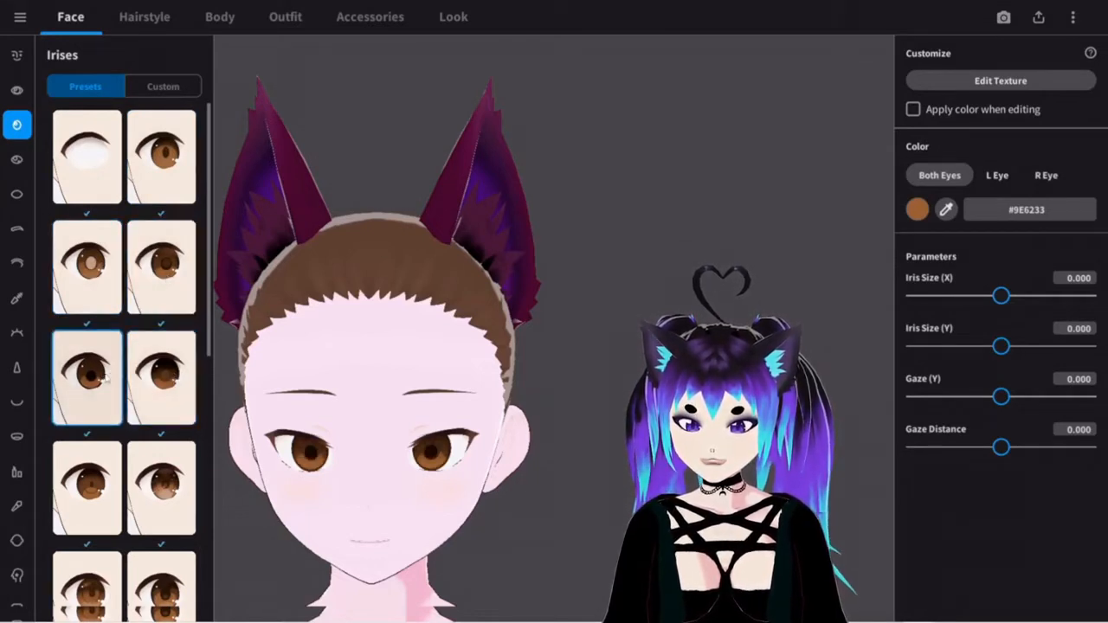
scroll(104, 379, "down", 2)
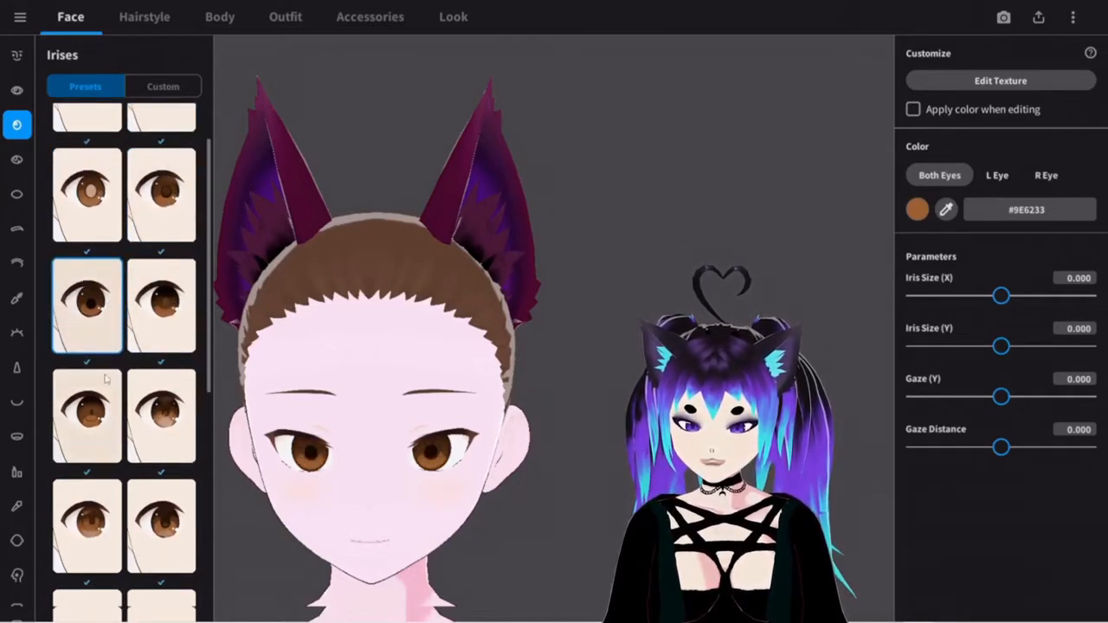
left_click(178, 340)
left_click(159, 422)
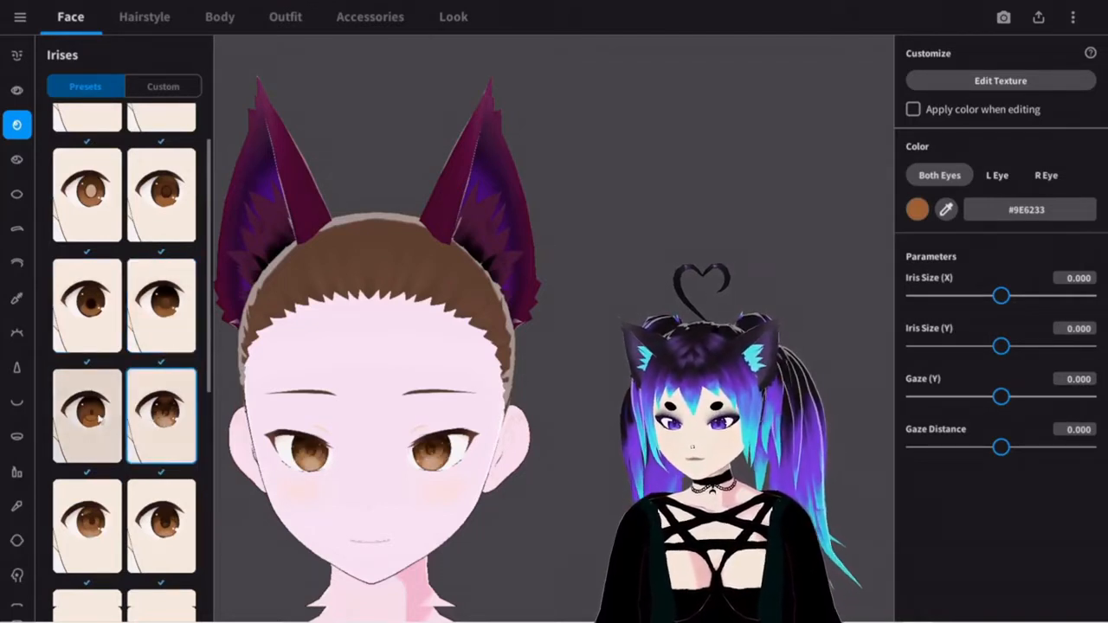
left_click(100, 421)
left_click(171, 419)
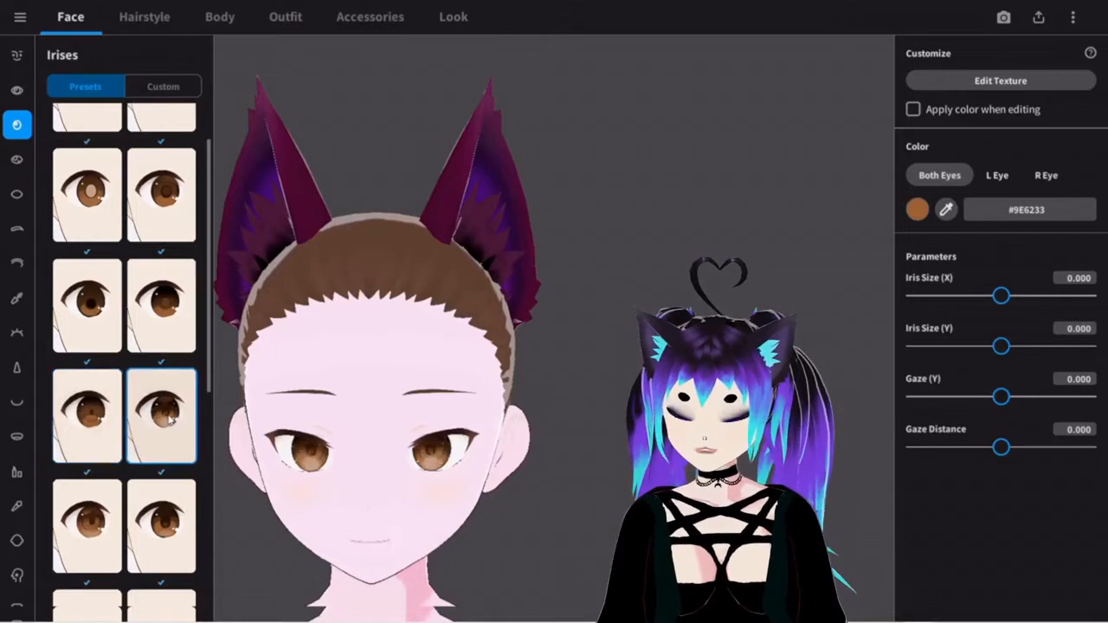
Step: Try the eye highlight presets in the first four rows, including the large white oval and the soft grey gradients
left_click(18, 161)
left_click(161, 163)
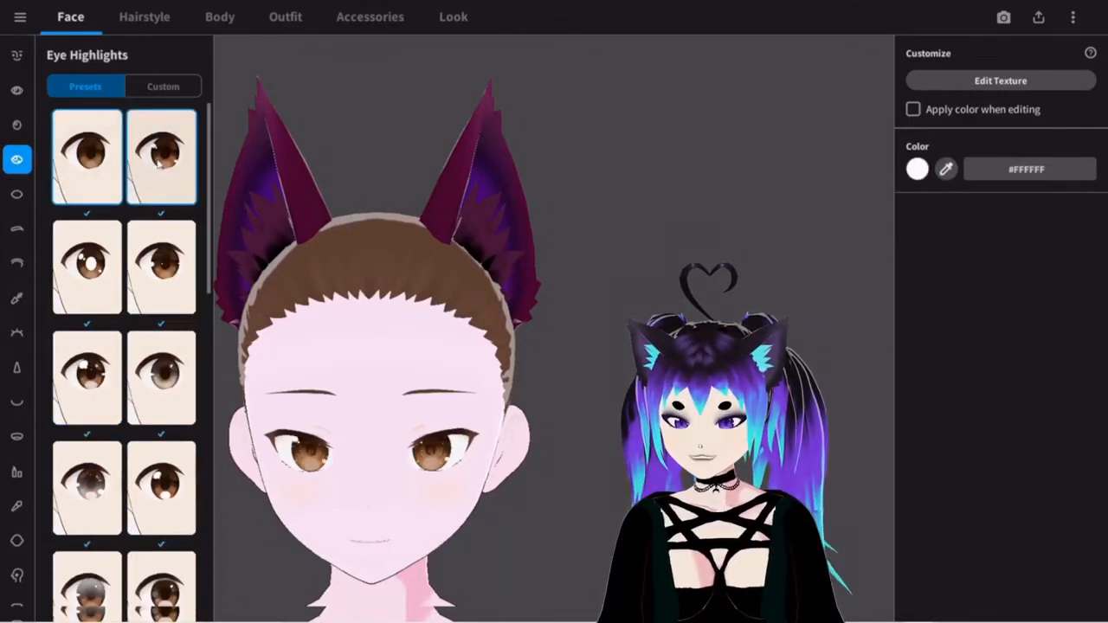
left_click(79, 263)
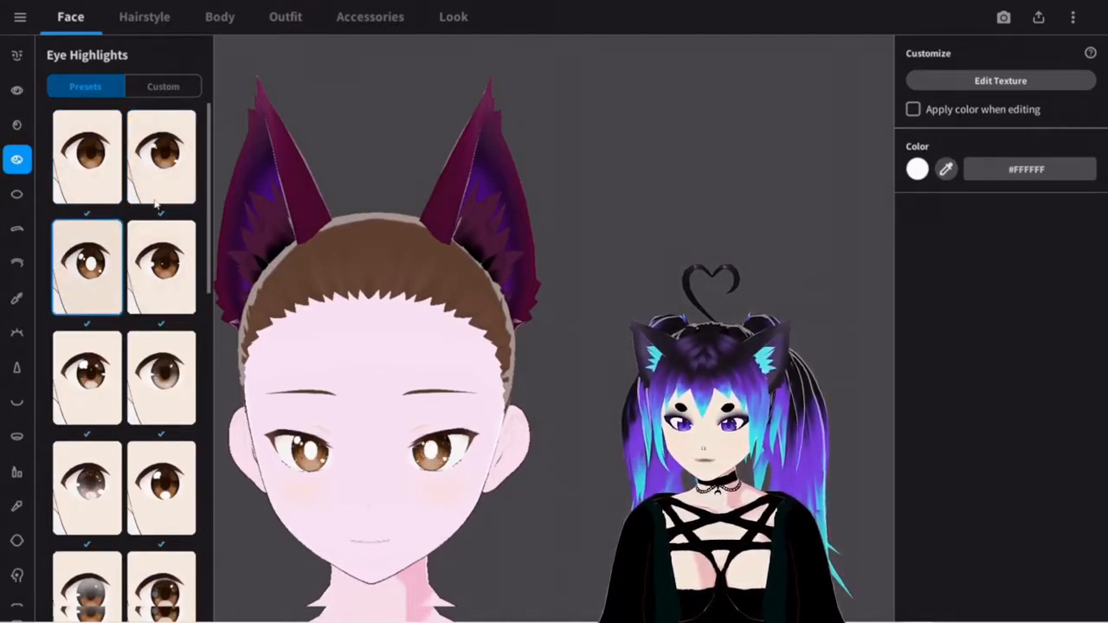
left_click(171, 281)
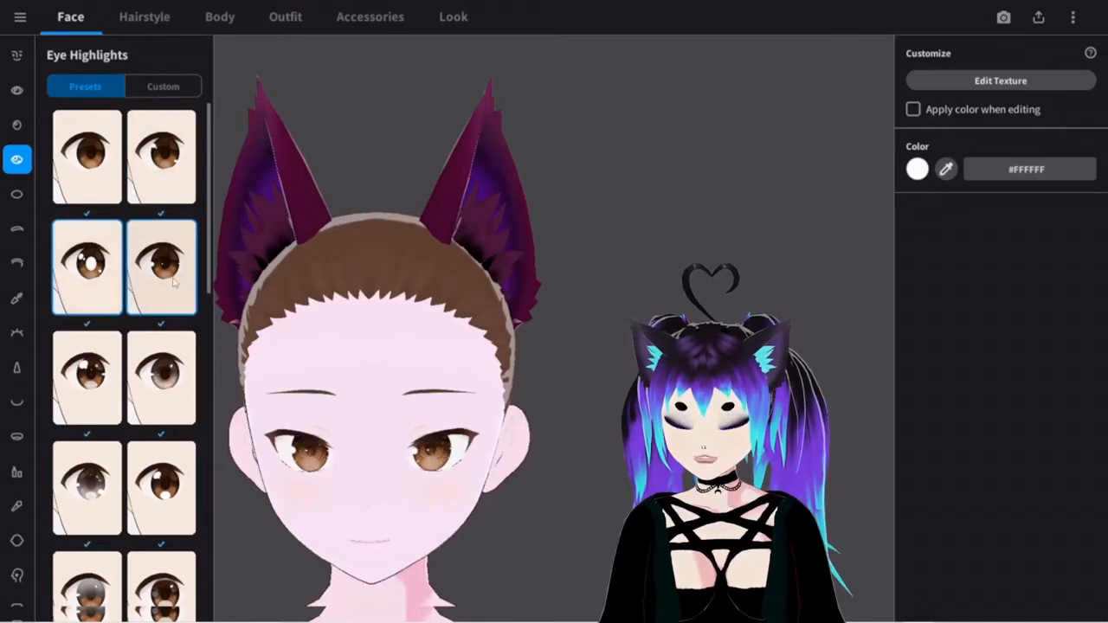
left_click(155, 390)
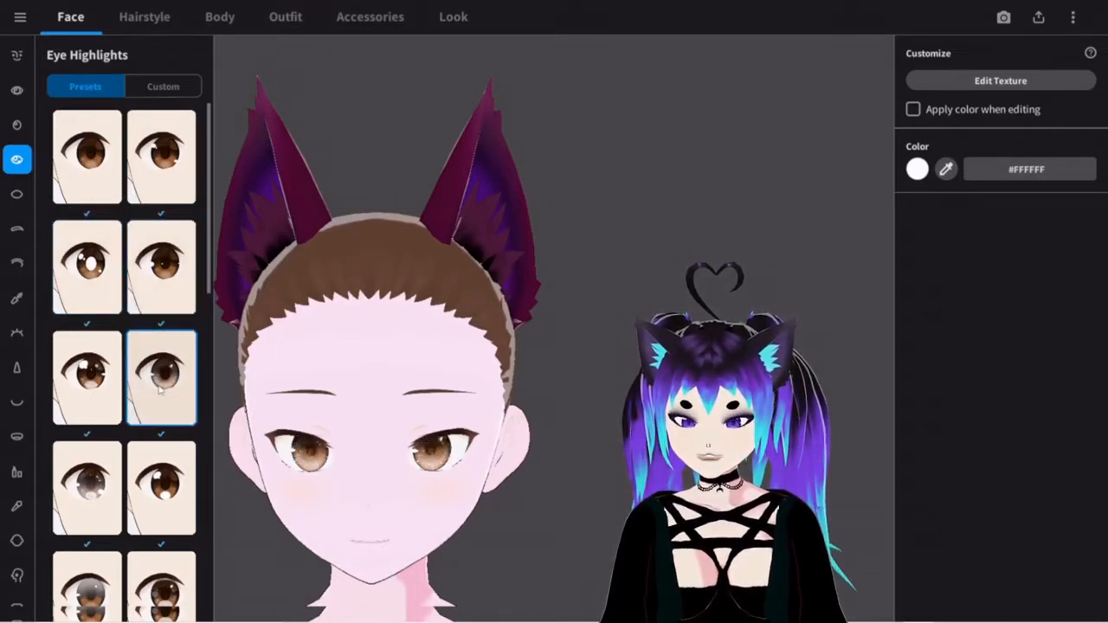
left_click(94, 392)
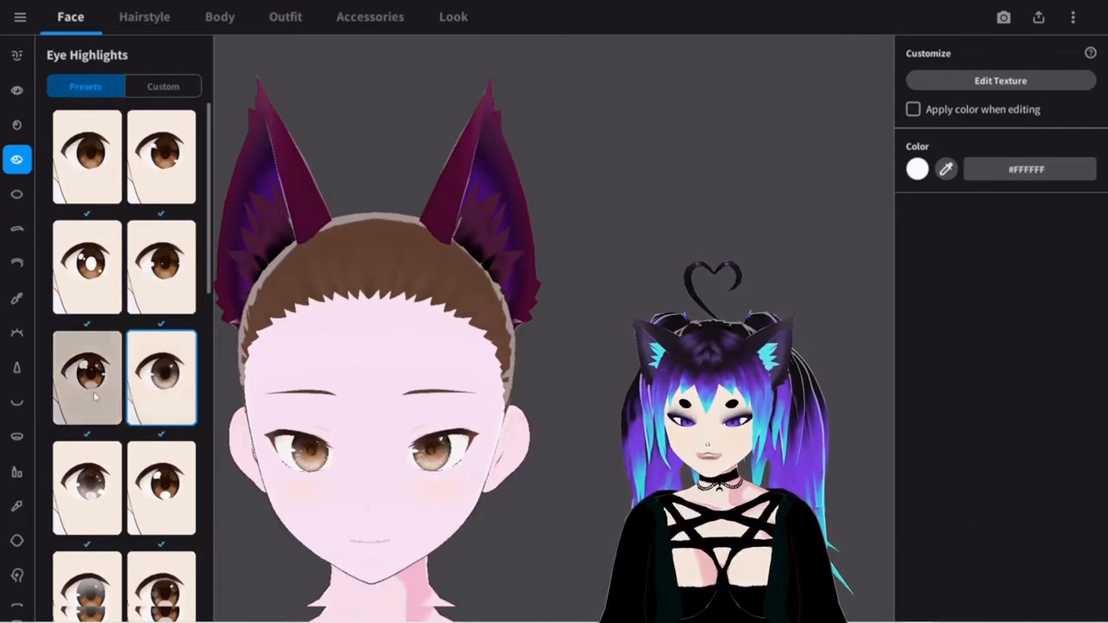
scroll(108, 430, "down", 1)
left_click(103, 429)
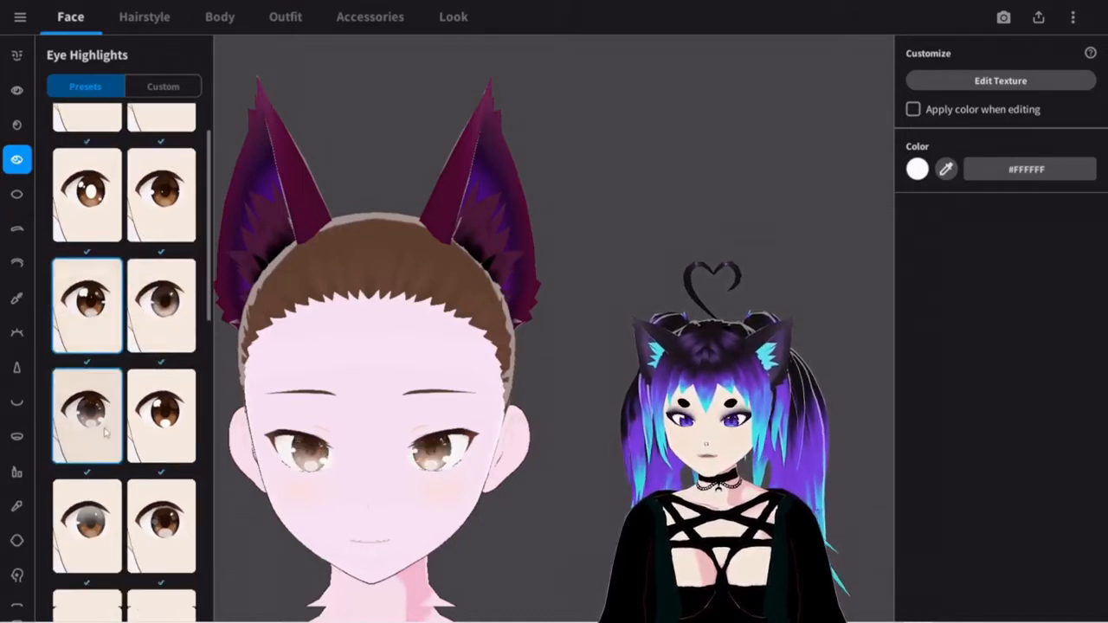
left_click(170, 437)
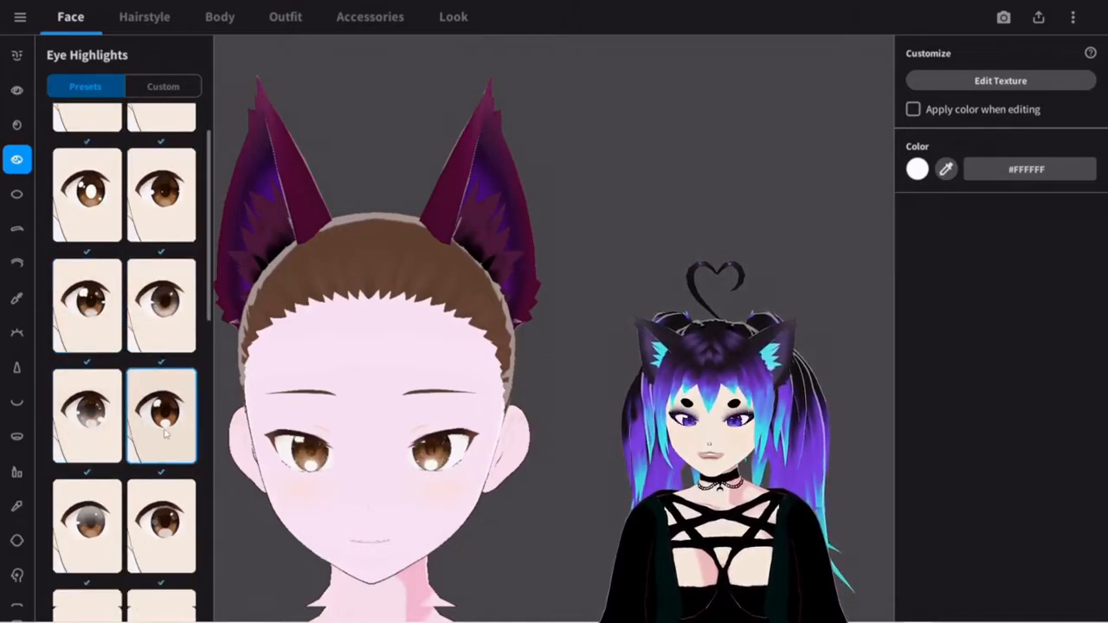
Step: Try the eye highlight presets in the fifth and sixth rows, ending on the first preset of the sixth row
scroll(168, 437, "down", 1)
left_click(95, 463)
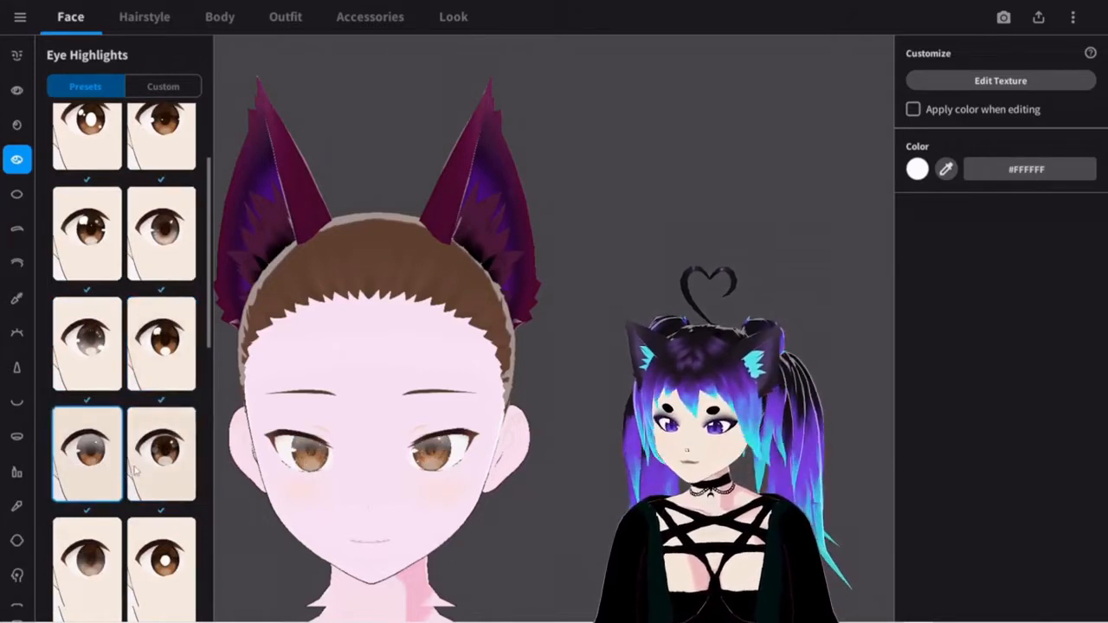
scroll(136, 470, "down", 1)
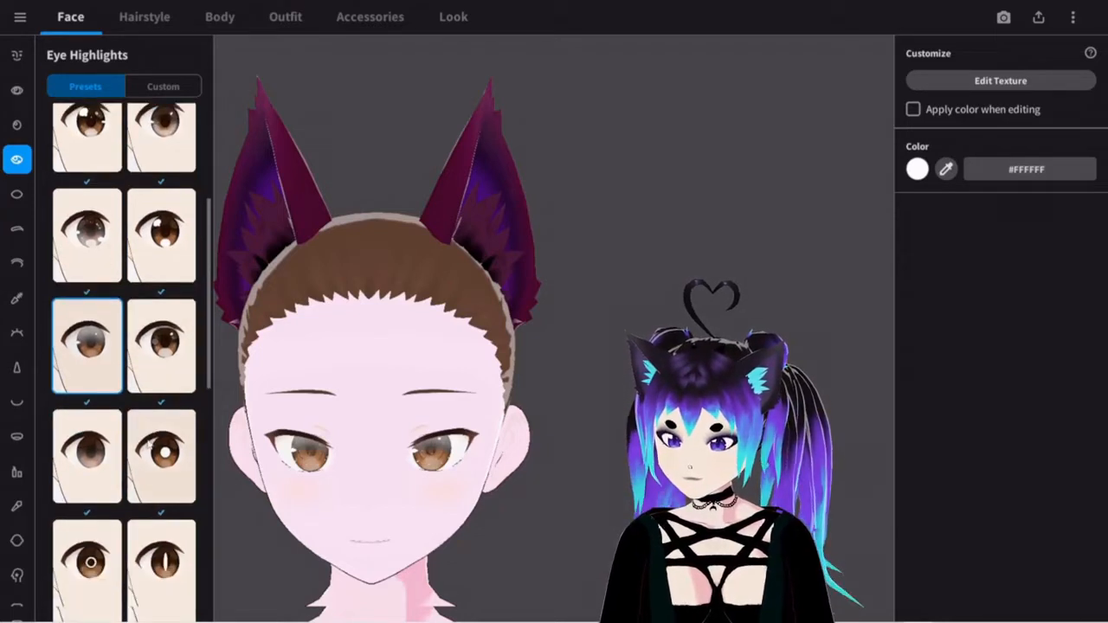
left_click(171, 364)
left_click(161, 438)
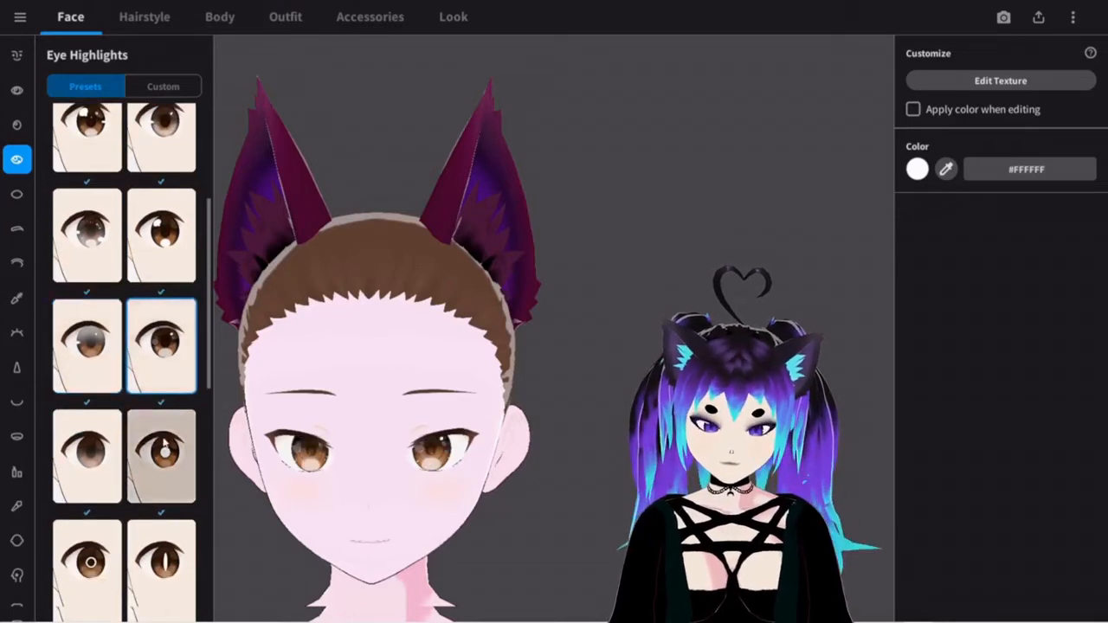
left_click(108, 466)
scroll(117, 474, "down", 1)
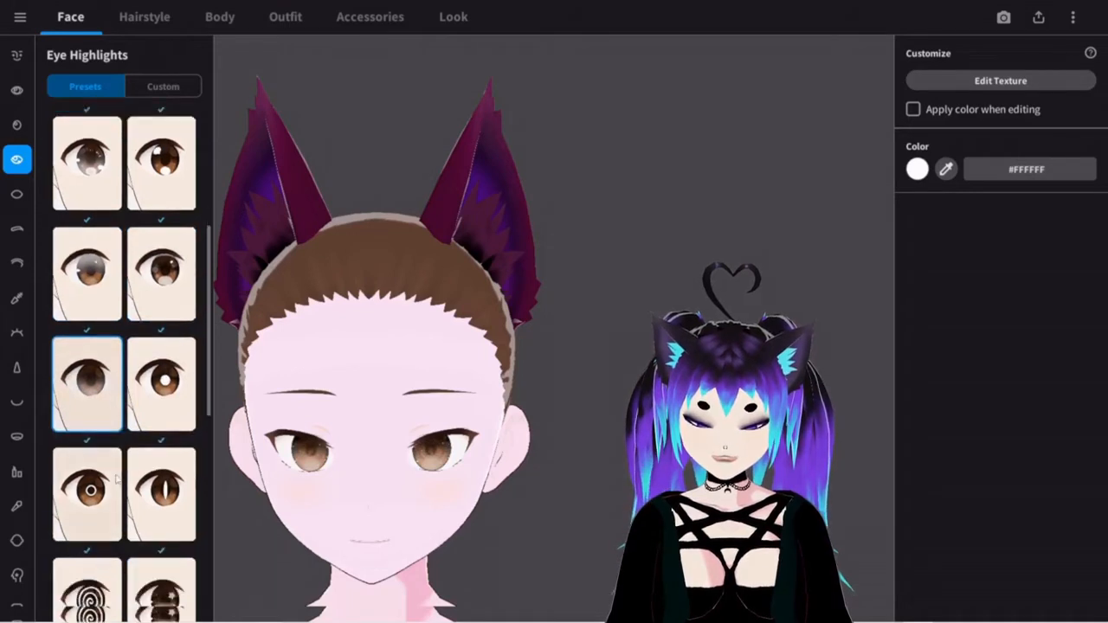
middle_click_drag(490, 564, 499, 556)
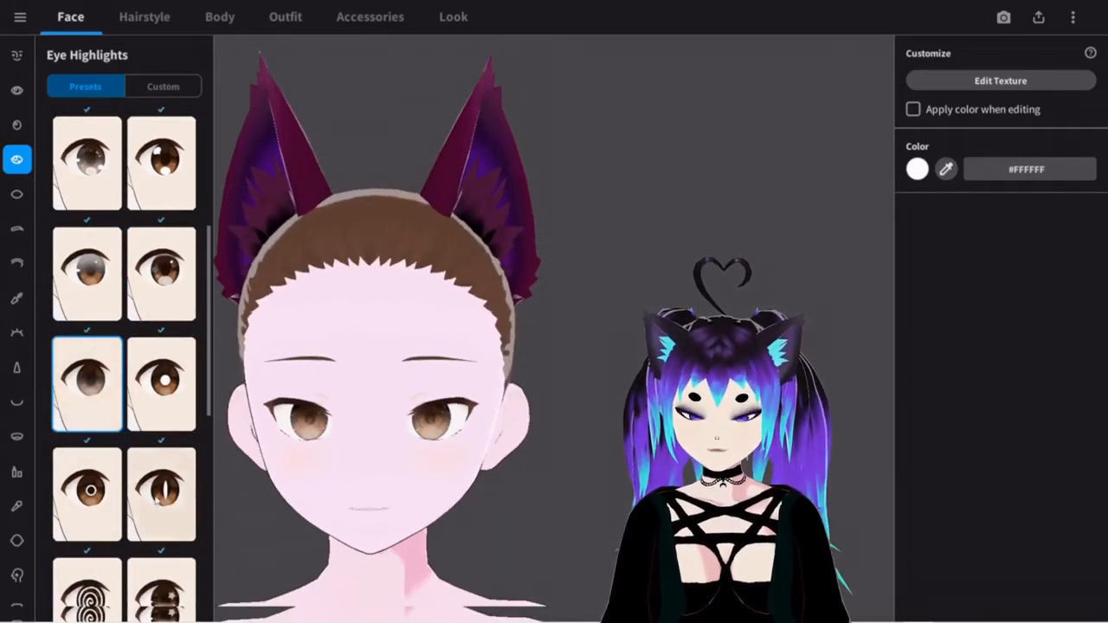
Step: Apply the vertical slit eye highlight and set its colour to black (#000000) for cat-like pupils
left_click(161, 494)
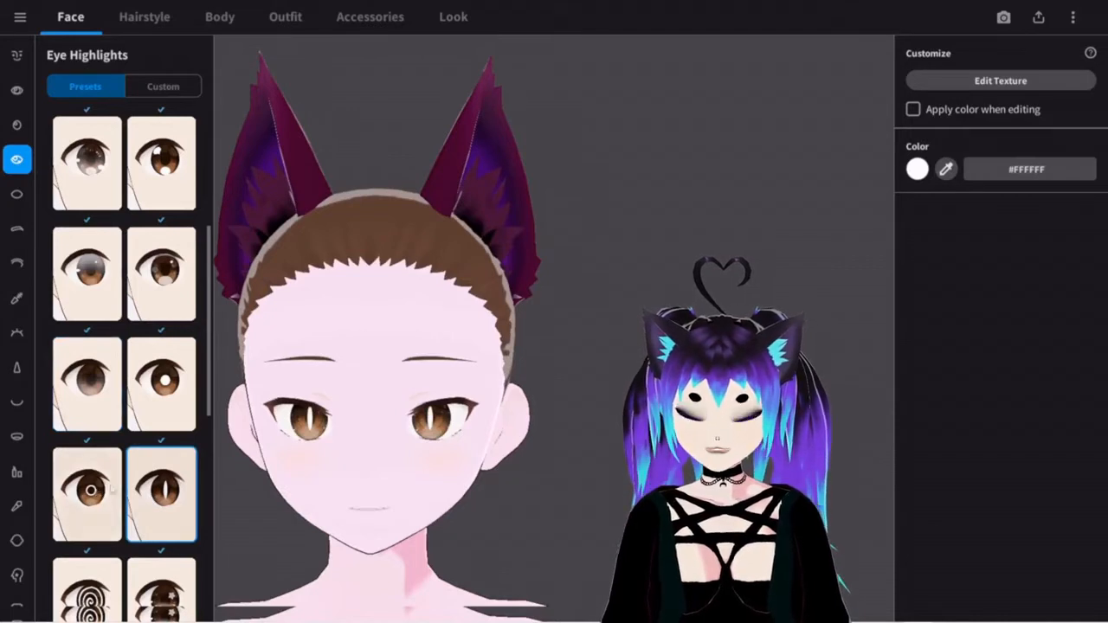
left_click(918, 169)
left_click_drag(891, 213, 882, 321)
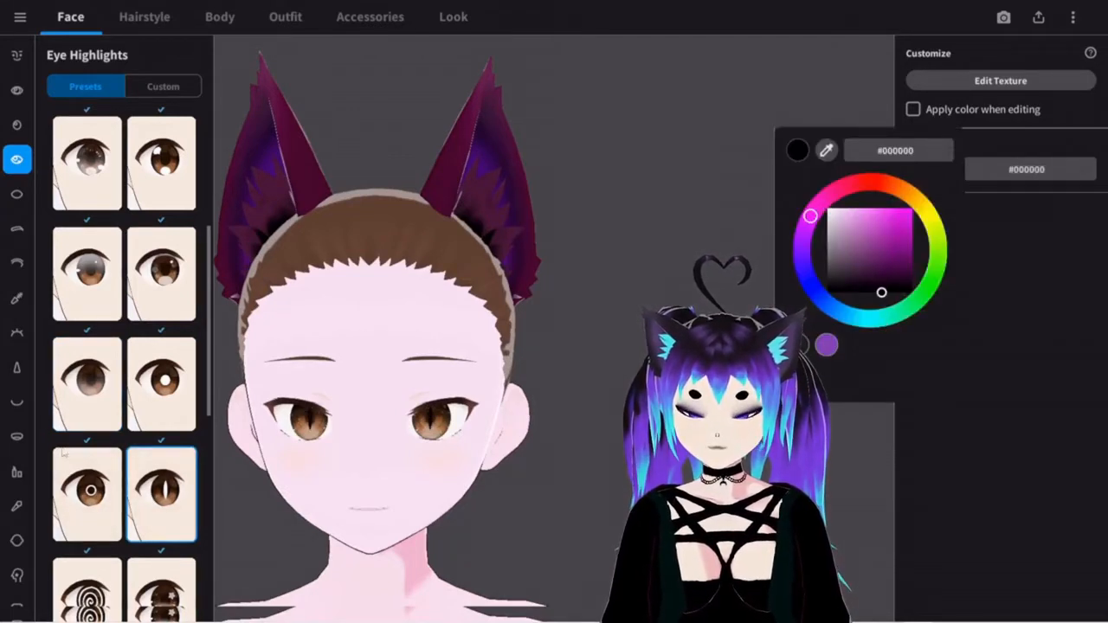
Step: Replace the slit eye highlight with the small ring preset and open its colour for editing
left_click(90, 504)
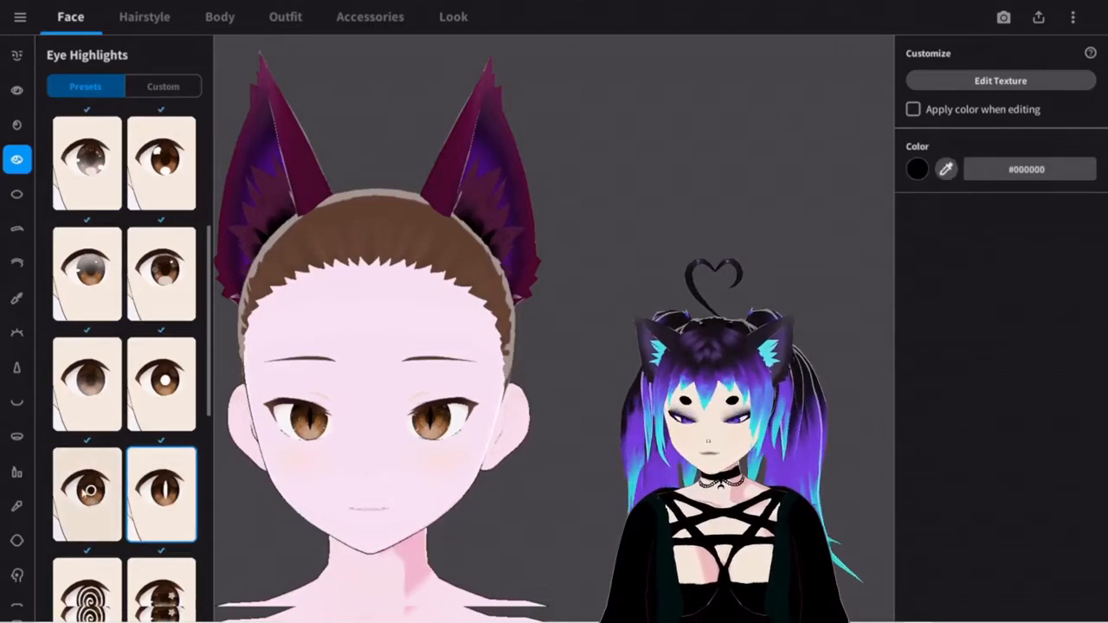
left_click(90, 490)
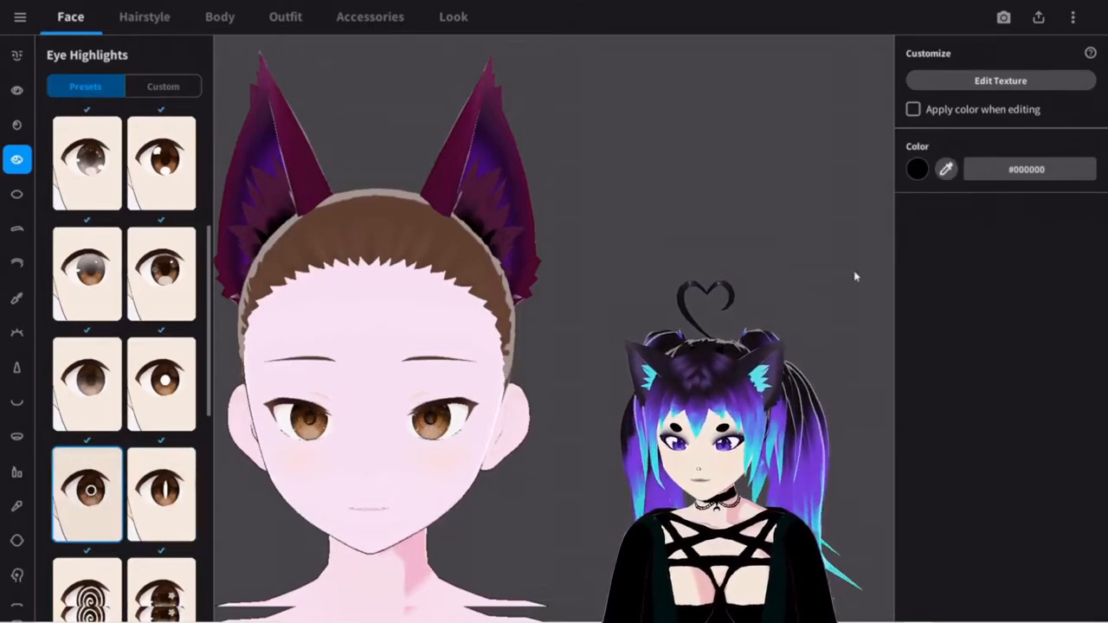
left_click(917, 169)
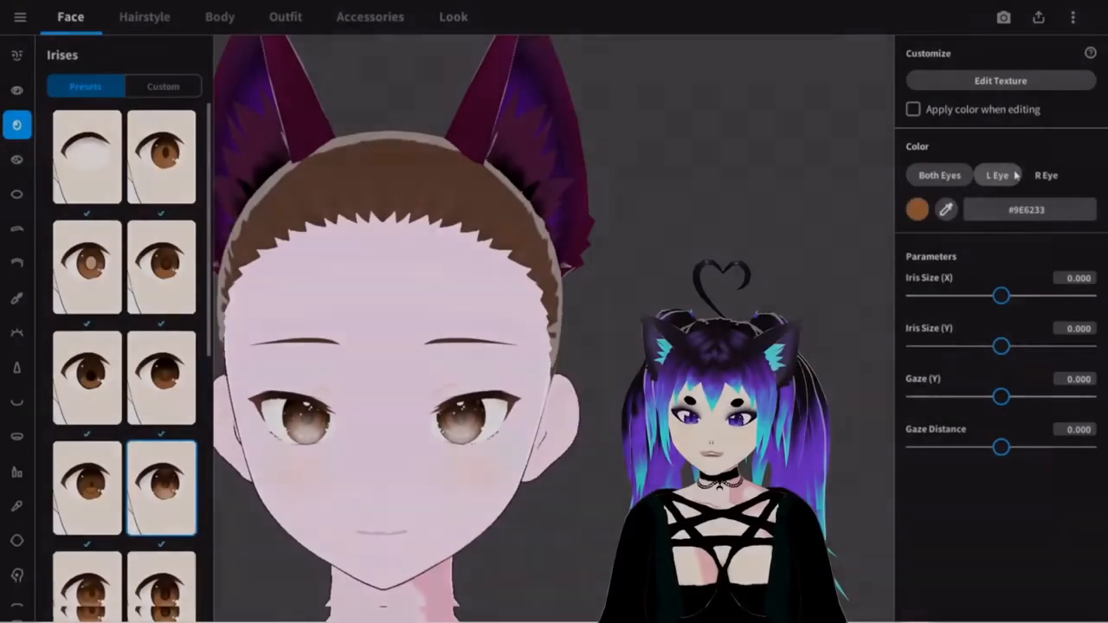
Step: Set only the left eye's iris colour to #4D133C by sampling the dark purple of the animal ear
left_click(997, 175)
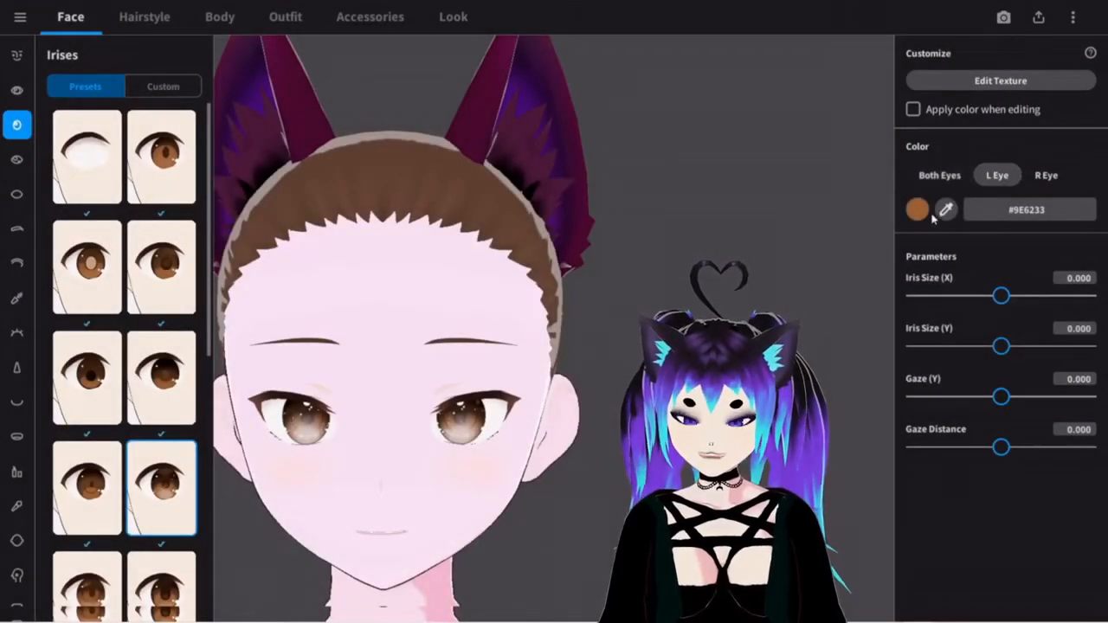
left_click(946, 209)
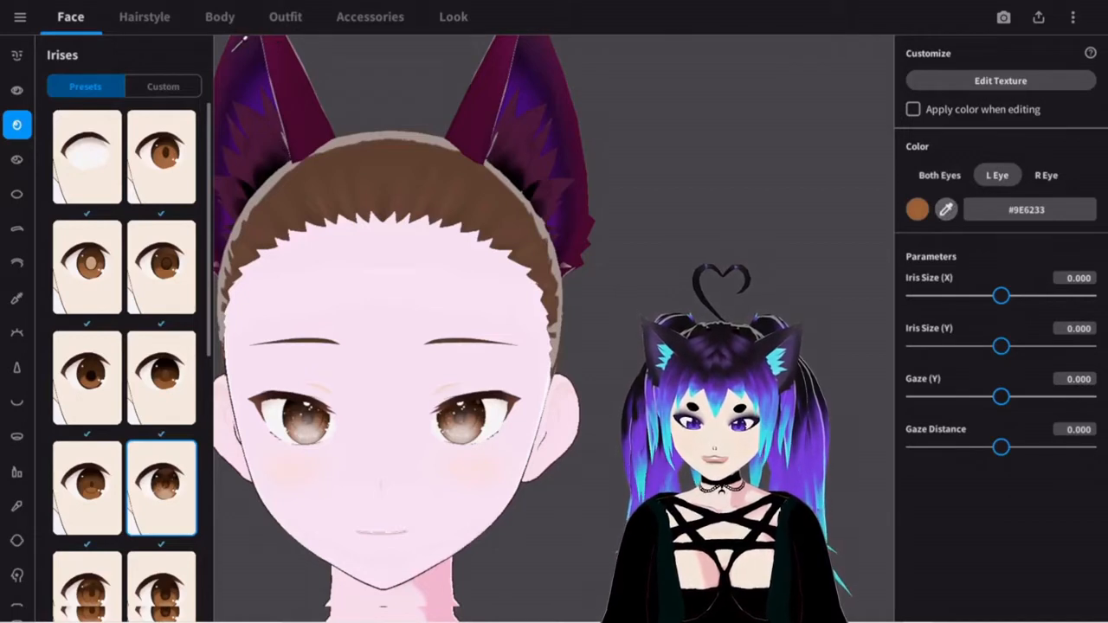
left_click(232, 44)
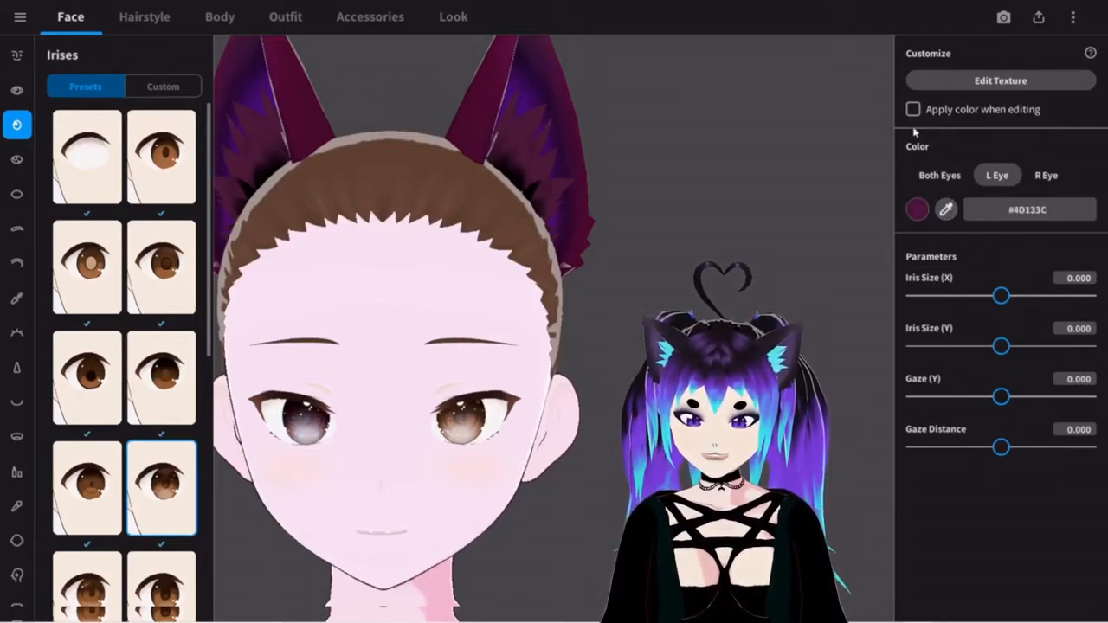
Step: Try a grey sampled from the backdrop and #4C002F sampled from the animal ear as the left iris colour
left_click(947, 210)
left_click(650, 185)
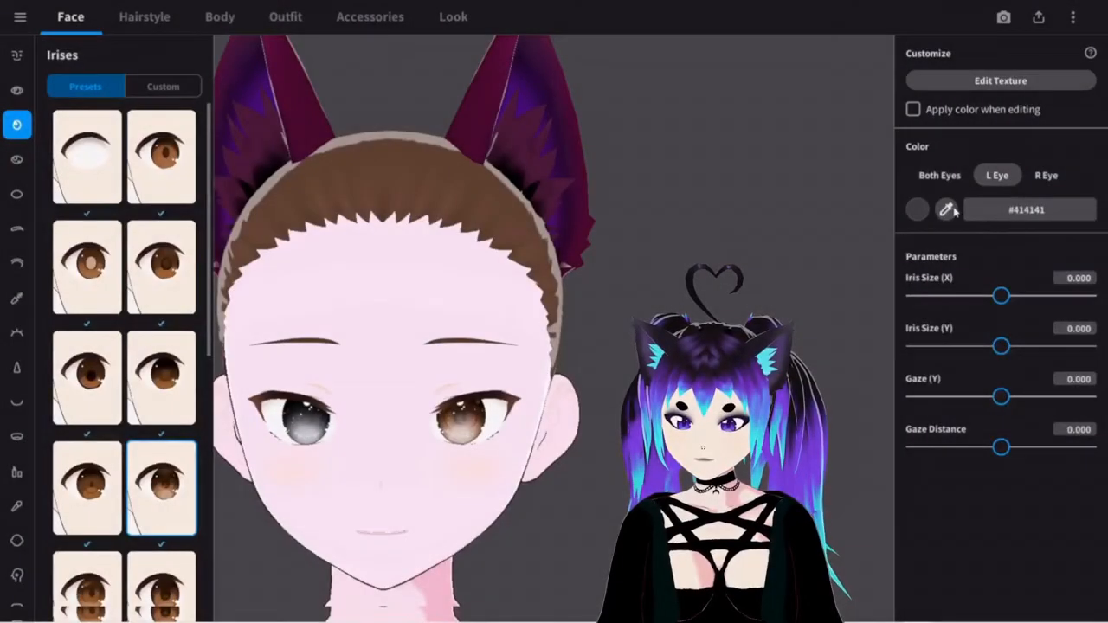
left_click(947, 211)
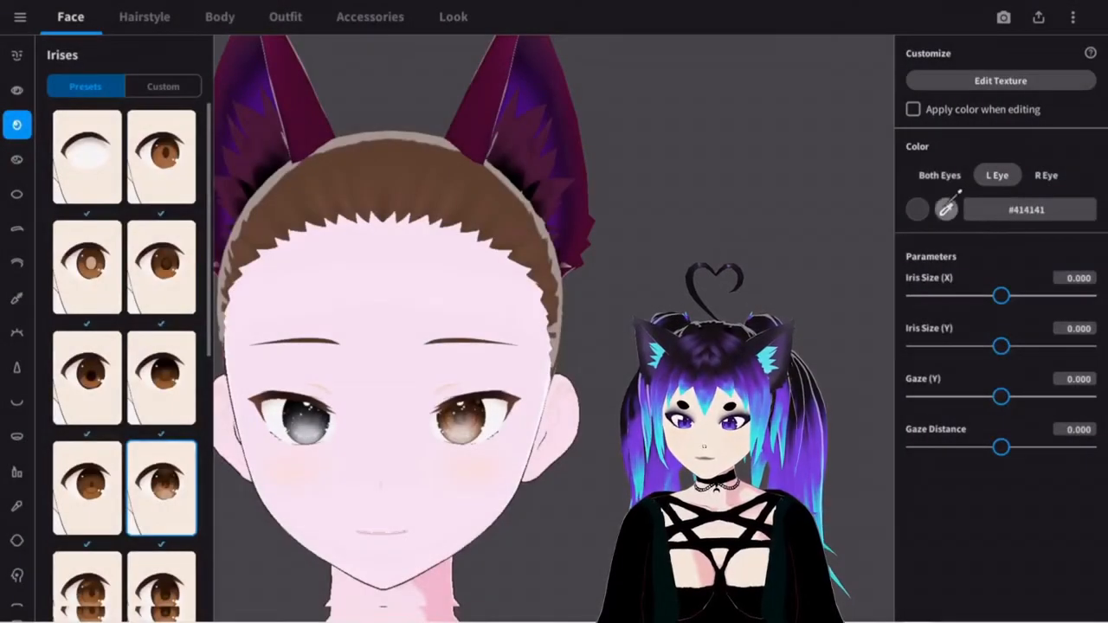
left_click(481, 115)
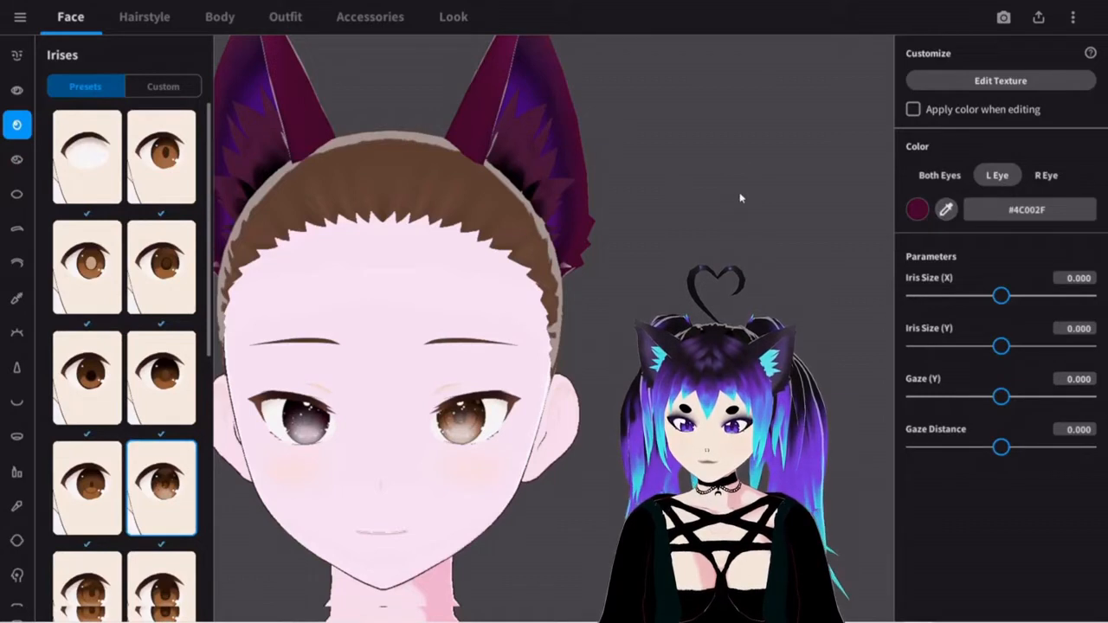
scroll(734, 199, "down", 1)
Step: Set the left eye's iris colour to #570D3B by sampling the dark magenta near the animal ear's tip
left_click(947, 211)
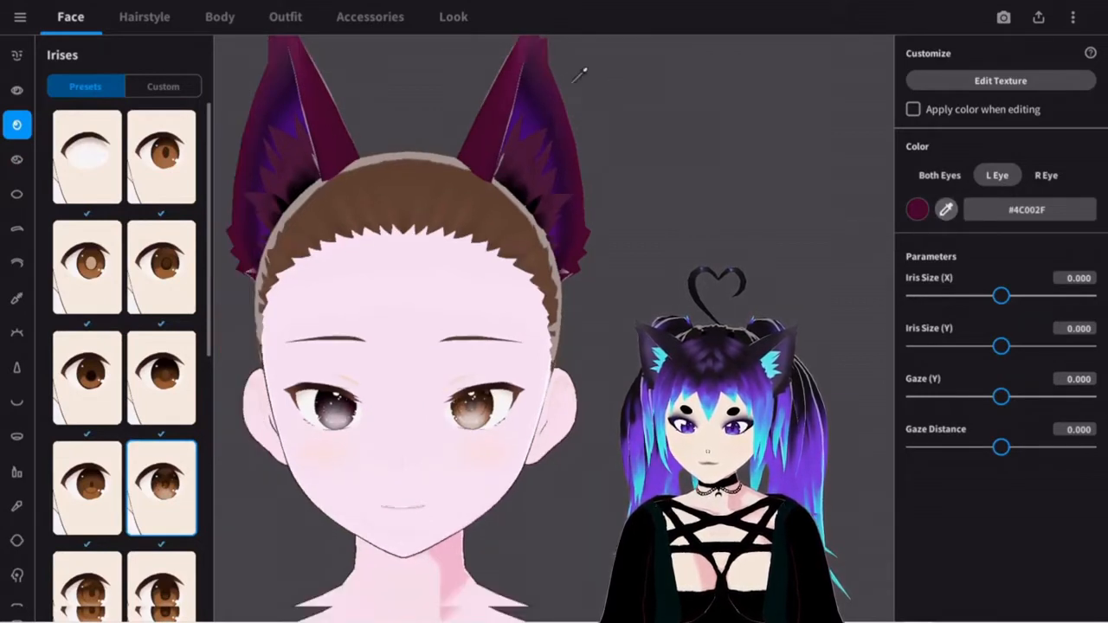
left_click(518, 53)
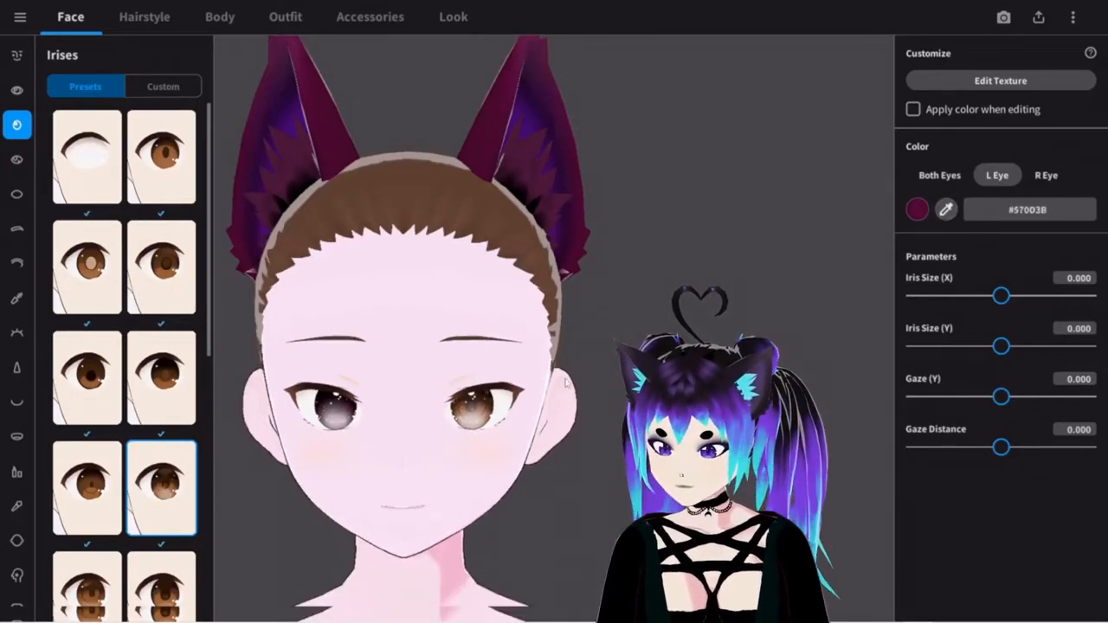
scroll(581, 381, "up", 3)
scroll(608, 377, "down", 2)
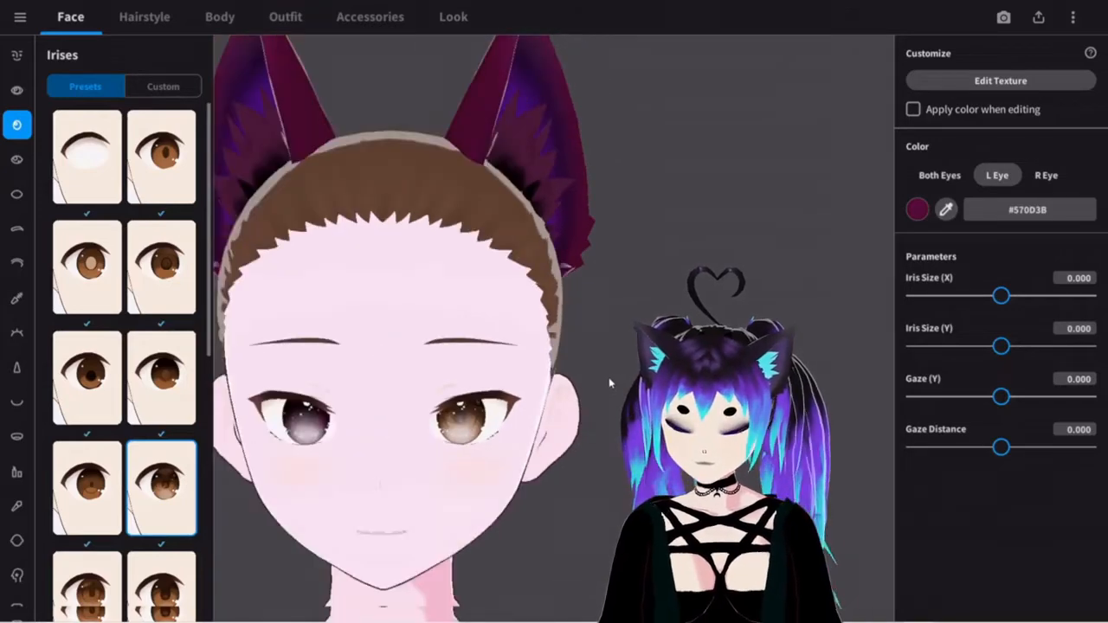
mouse_move(609, 378)
right_mouse_down()
mouse_move(618, 378)
mouse_move(591, 374)
right_mouse_up()
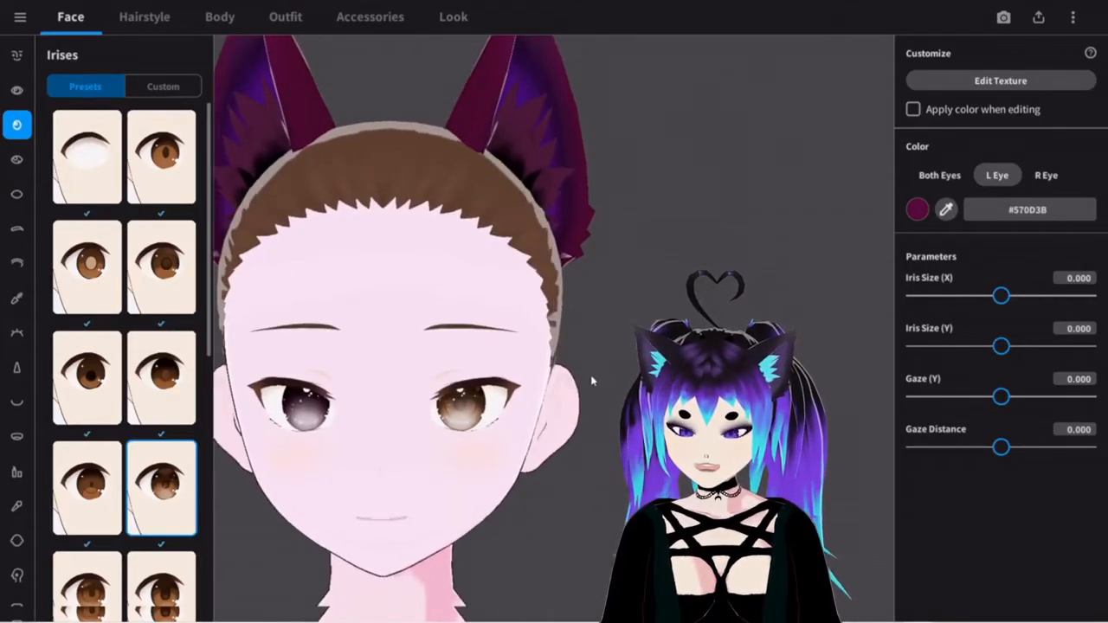
Step: Apply the eye highlight preset with the broad grey upper gloss, two rows above the ring and slit presets
left_click(17, 160)
scroll(75, 250, "down", 3)
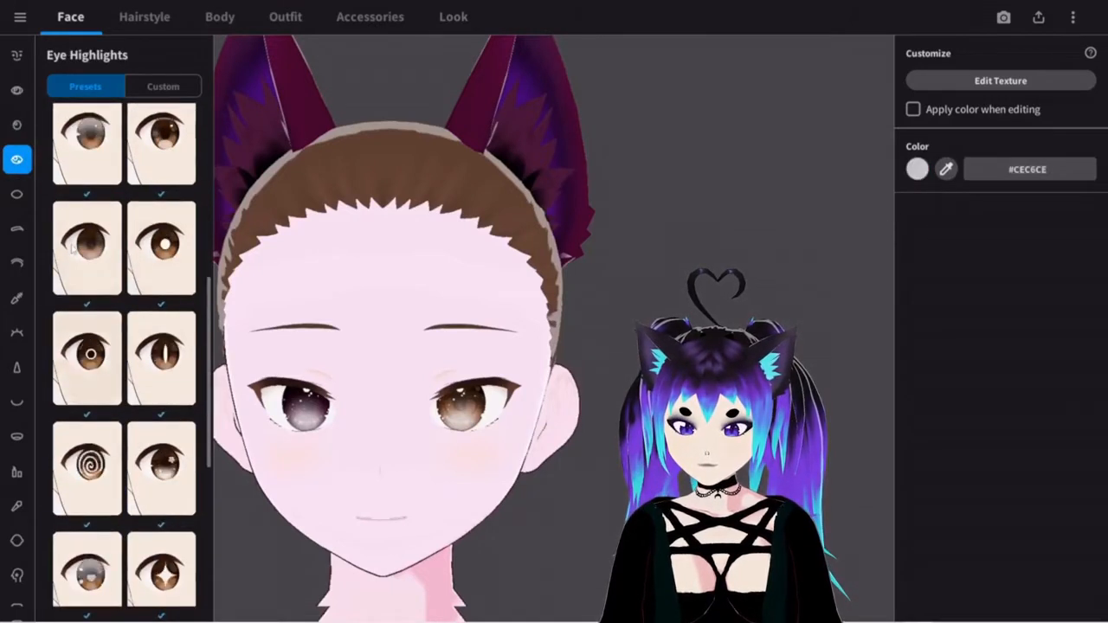
left_click(74, 250)
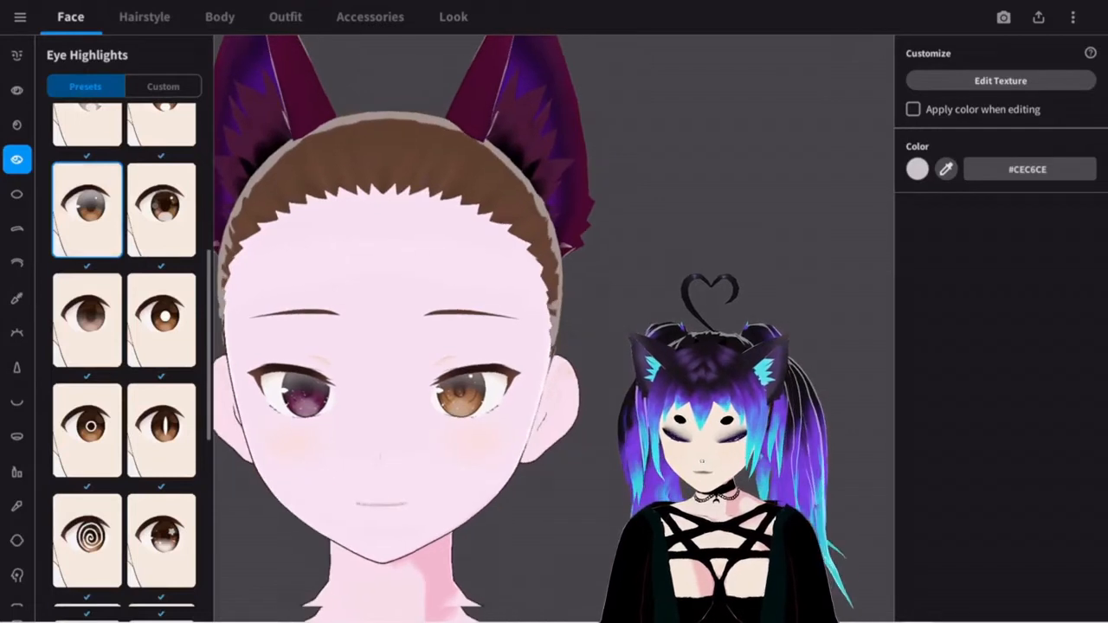
Step: Set only the right eye's iris colour to #41006B by sampling the purple inside the animal ear
left_click(16, 125)
left_click(1046, 174)
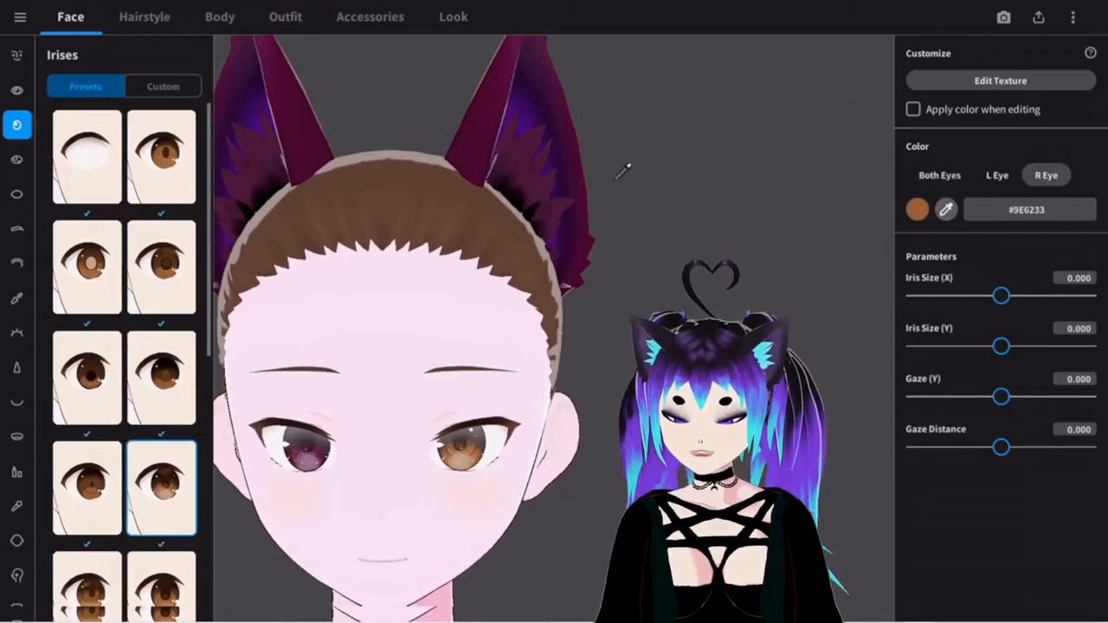
left_click(527, 118)
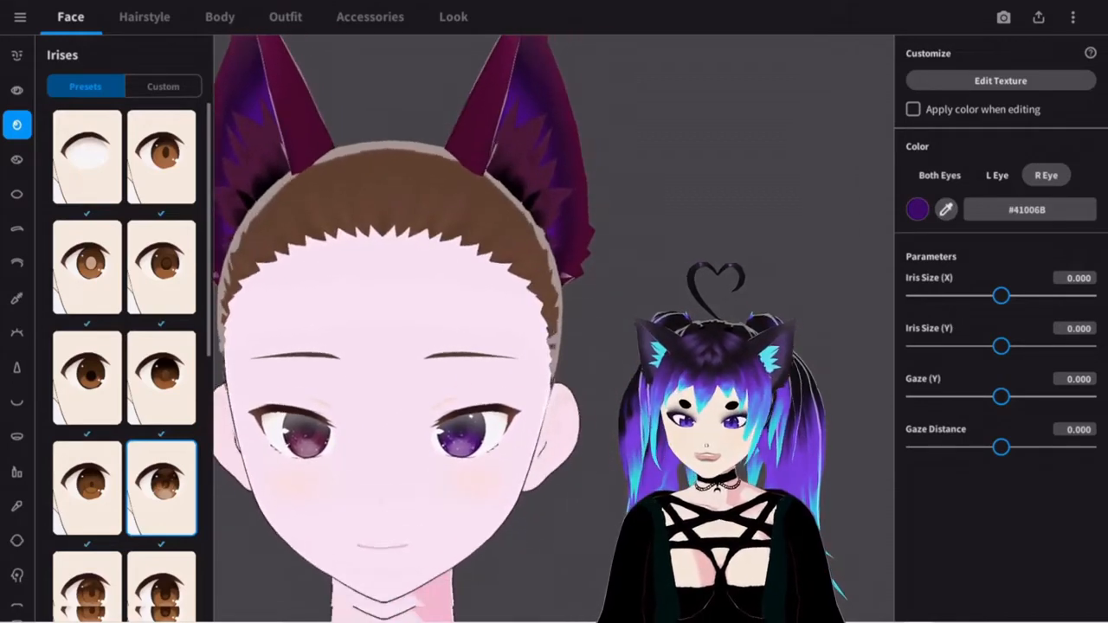
Step: Widen the eyes in the Eyes Sets parameters by raising Eye Size X to 0.583
left_click(25, 95)
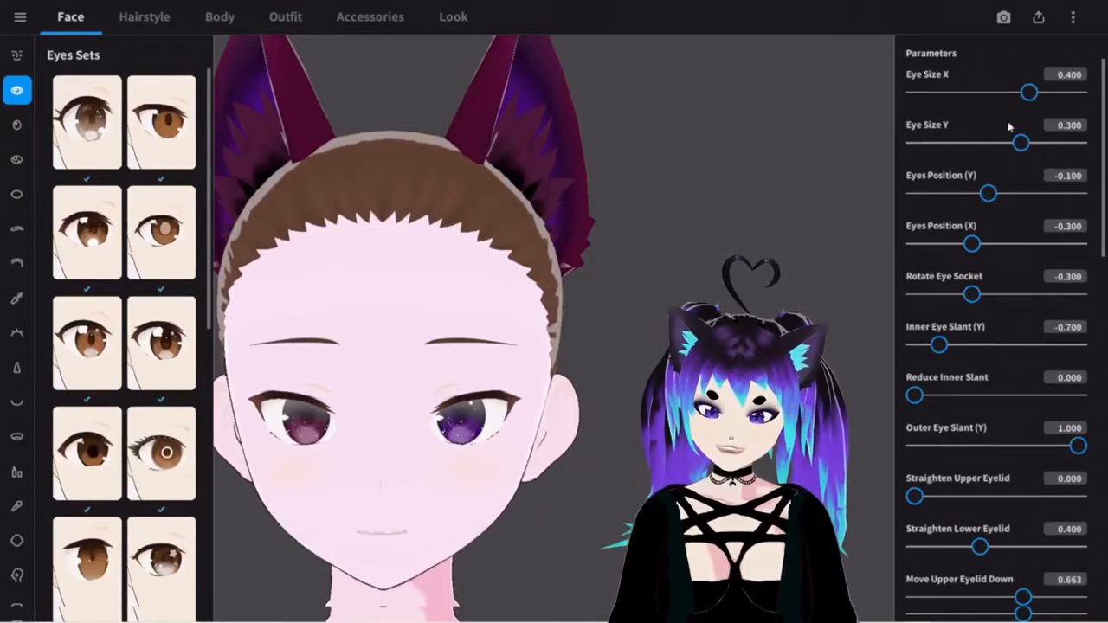
left_click_drag(1032, 101, 1048, 143)
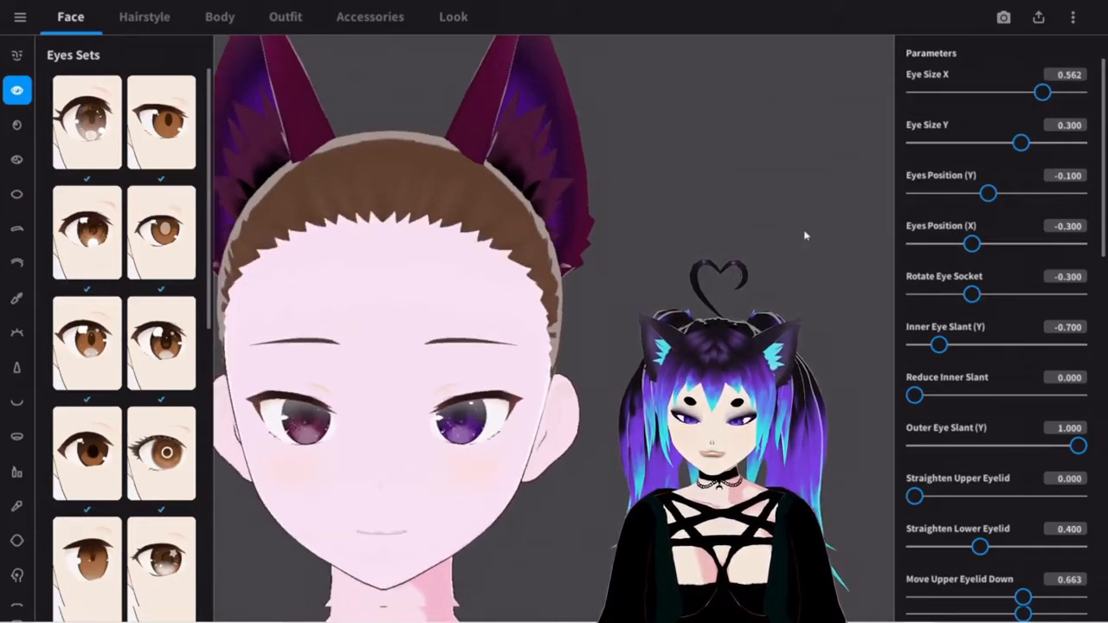
scroll(1043, 186, "down", 2)
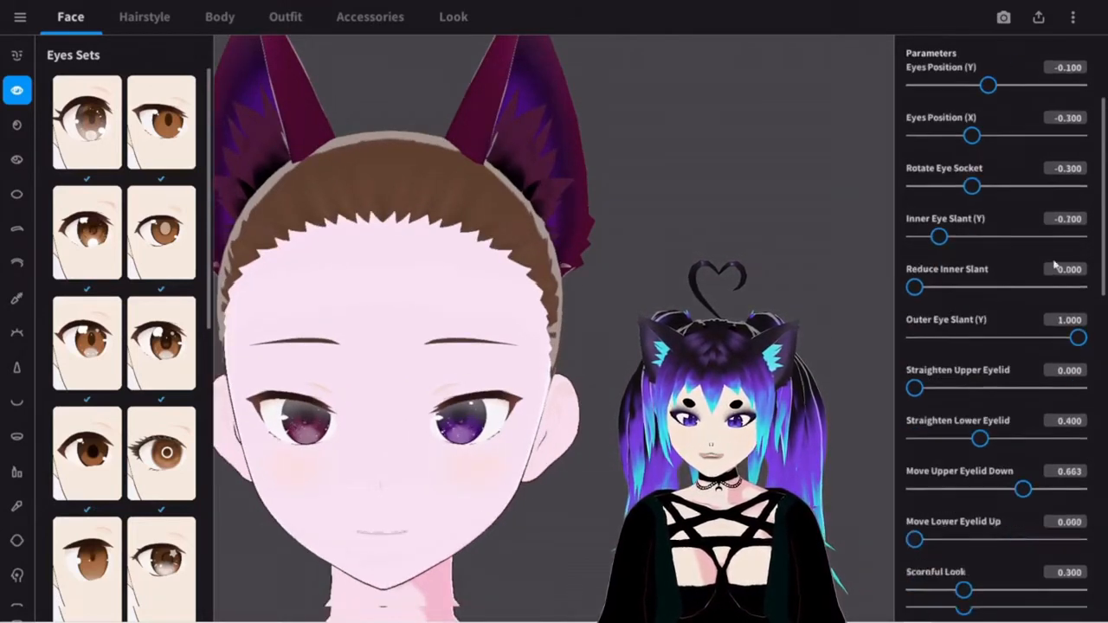
scroll(1056, 208, "up", 2)
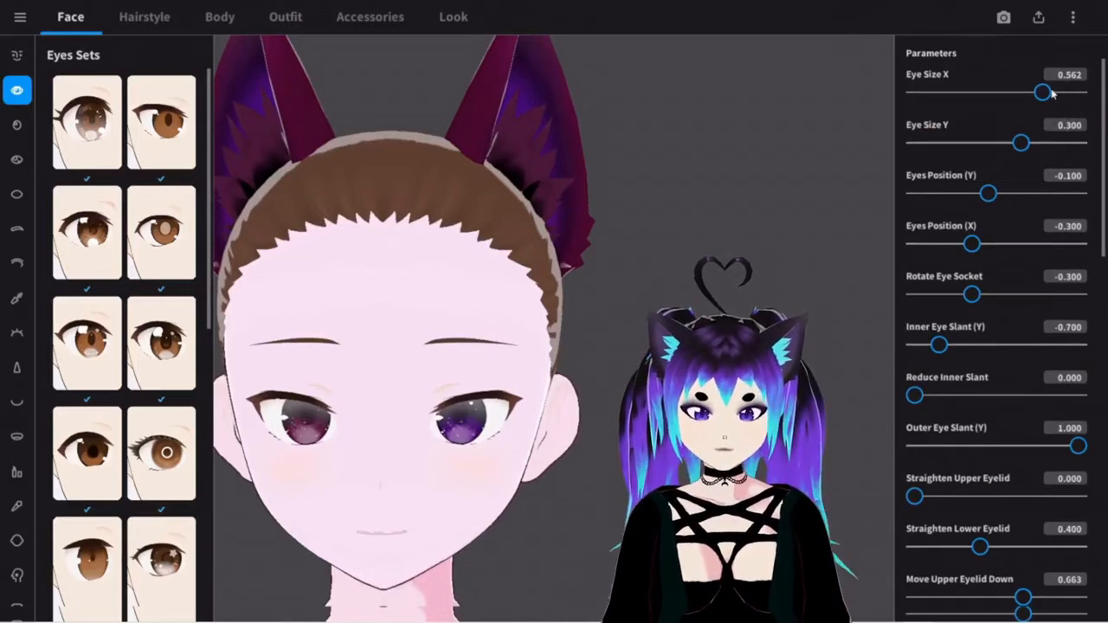
mouse_move(1043, 93)
left_mouse_down()
mouse_move(1032, 92)
mouse_move(1044, 93)
left_mouse_up()
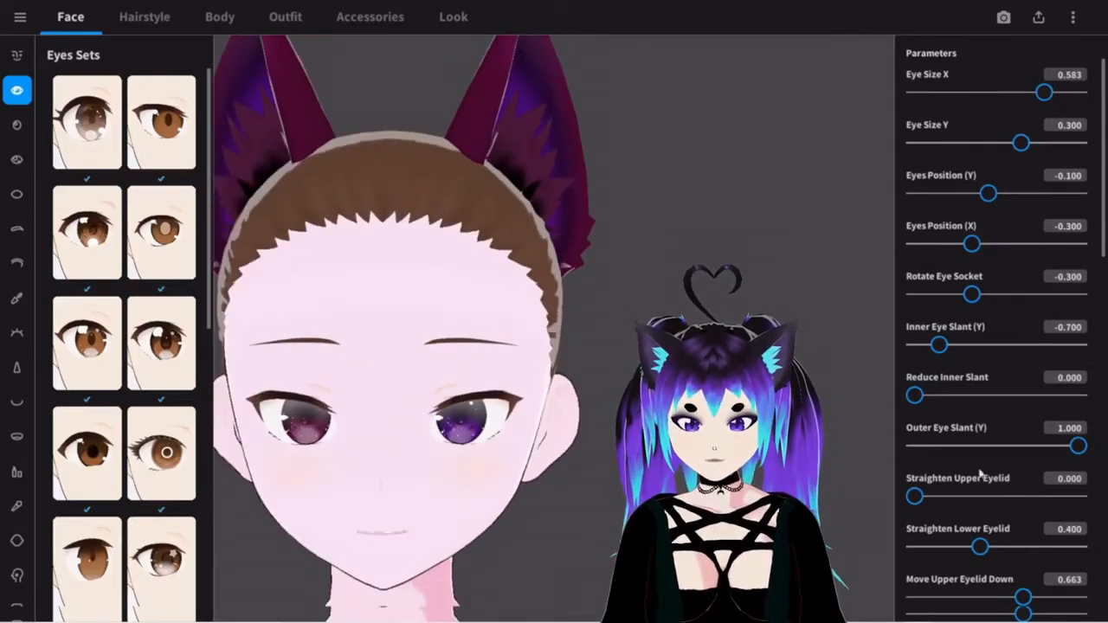
Step: In the Face Sets parameters, set Eye Size X to 0.530 and Eye Size Y to 0.620
left_click(16, 125)
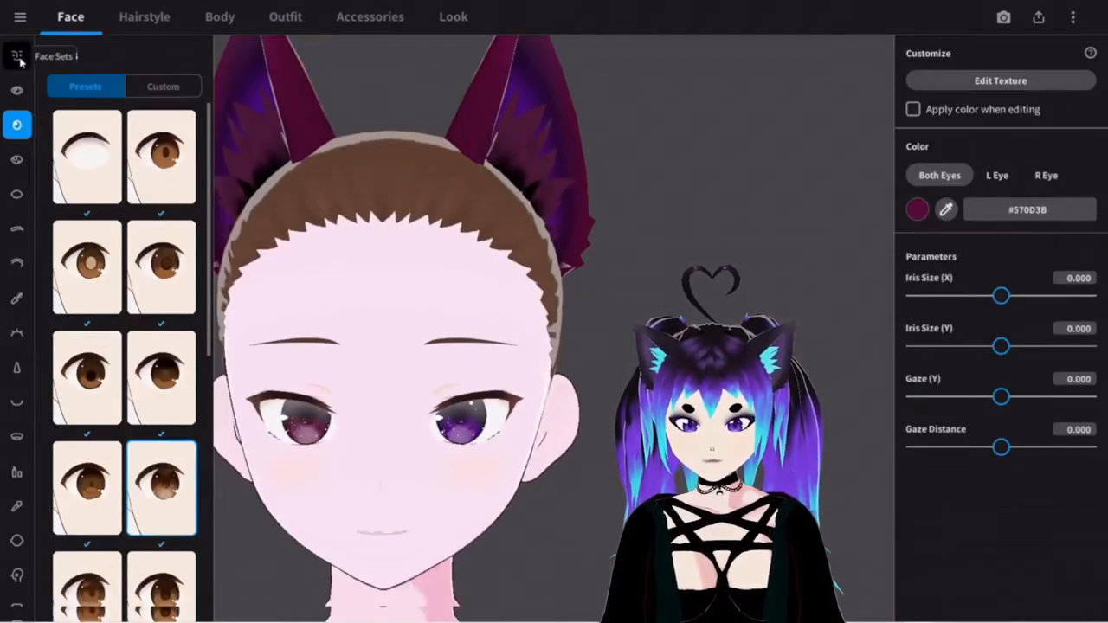
left_click(16, 57)
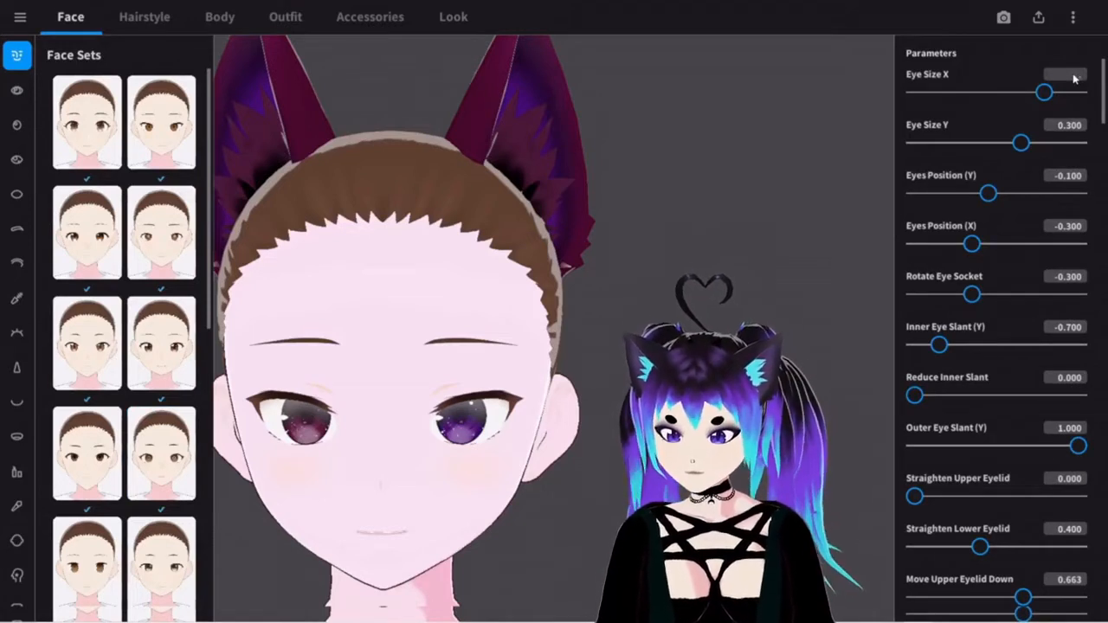
key("Return")
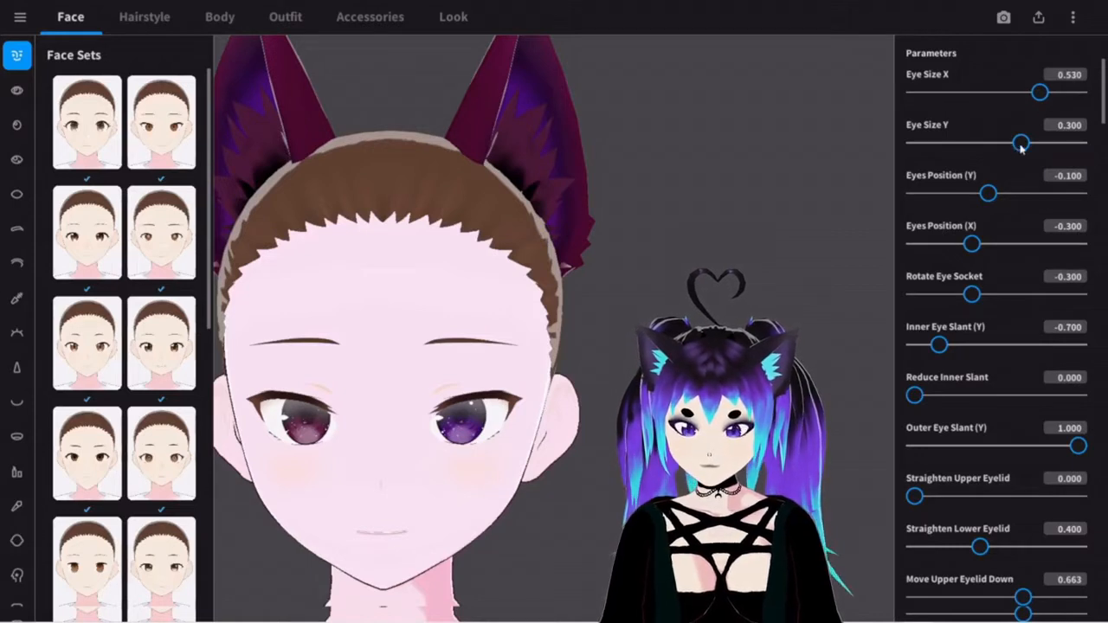
left_click_drag(1022, 148, 924, 148)
left_click_drag(942, 147, 1050, 175)
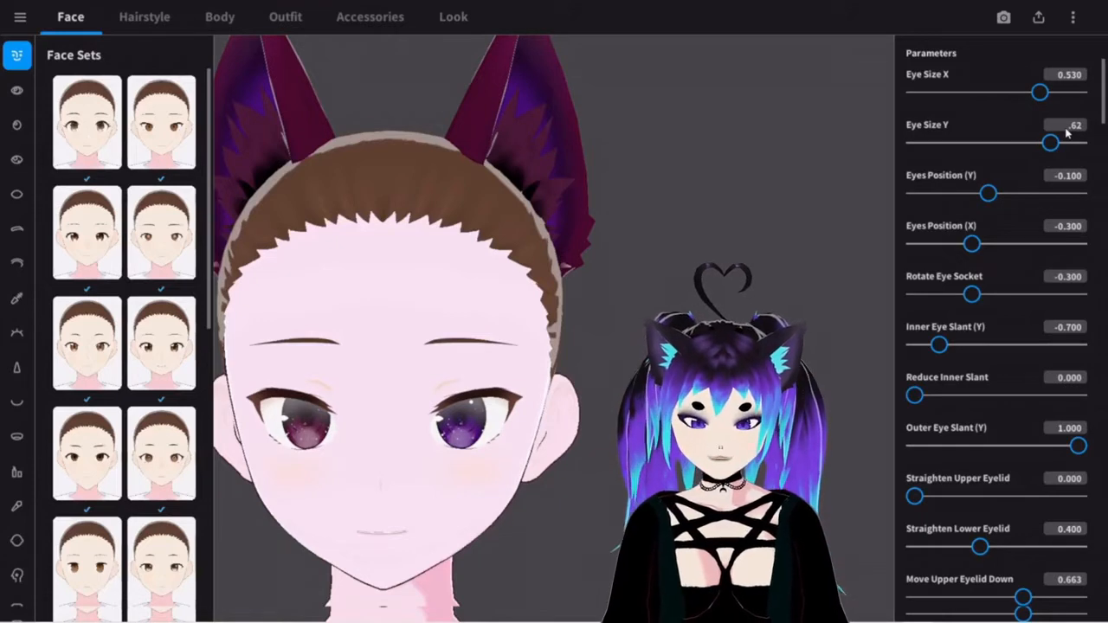
key("Return")
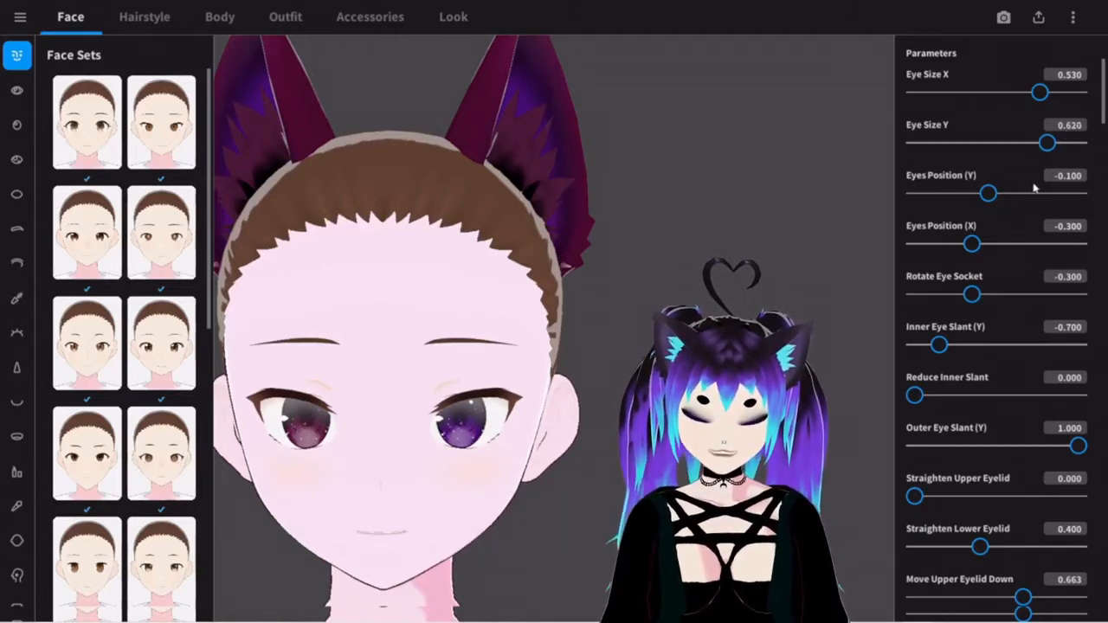
Step: Raise and spread the eyes by setting Eyes Position (Y) to 0.260 and Eyes Position (X) to 0.300
left_click_drag(987, 196, 1018, 229)
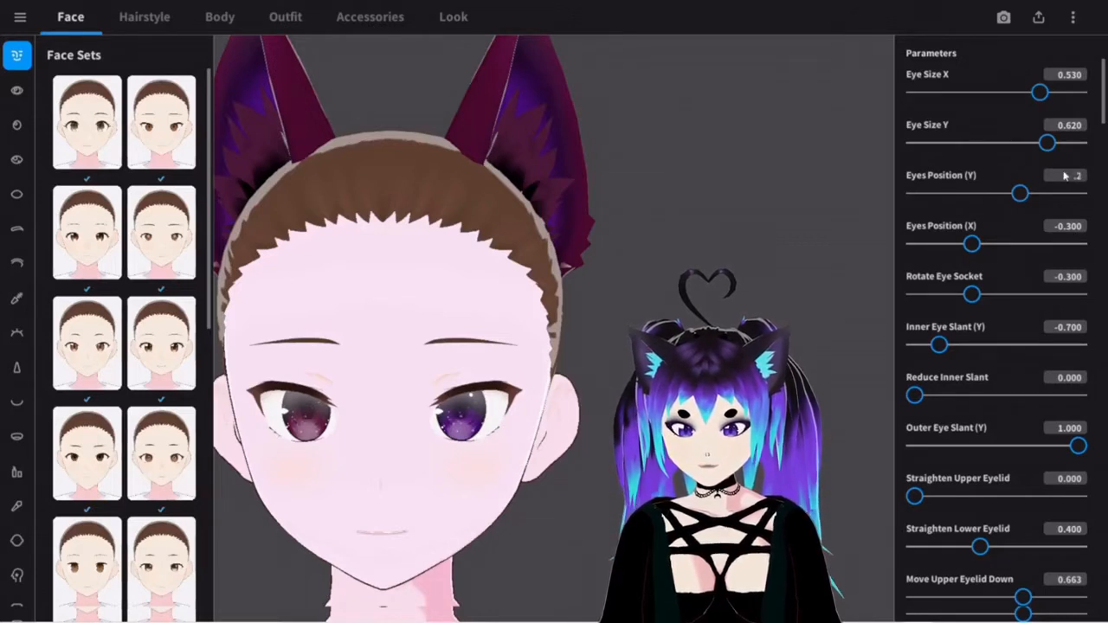
key("Return")
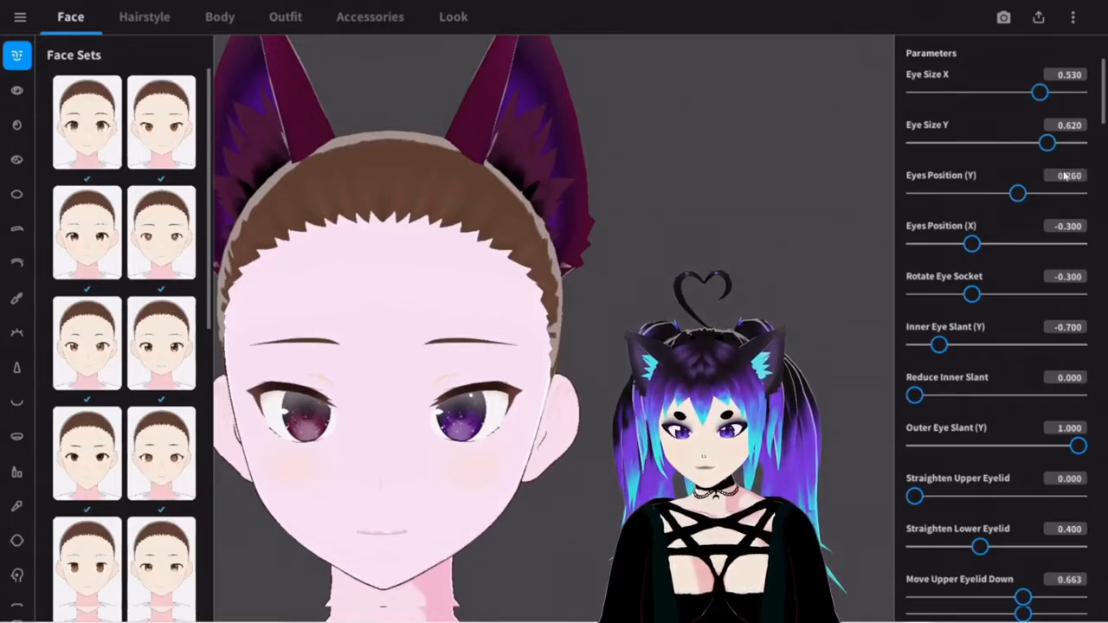
left_click_drag(972, 245, 1032, 286)
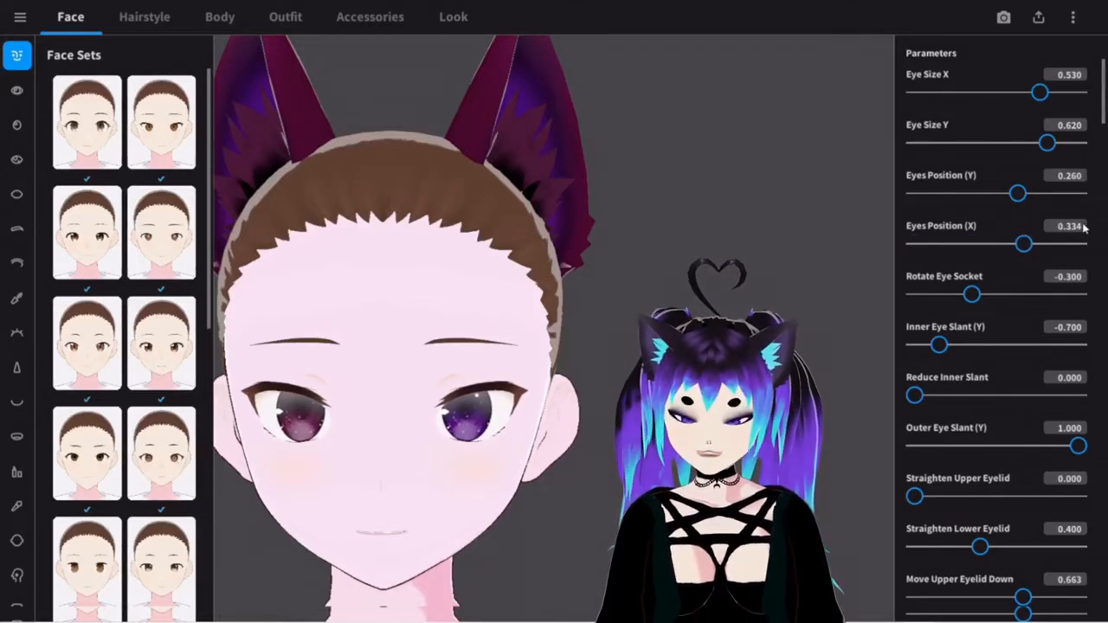
left_click_drag(1027, 244, 1019, 246)
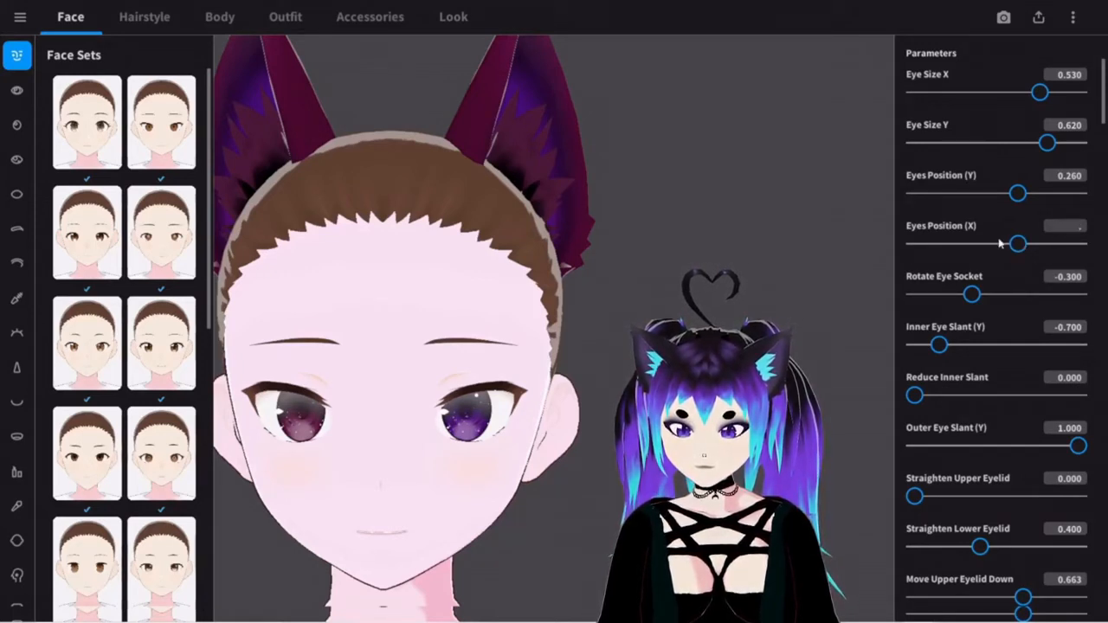
key("Return")
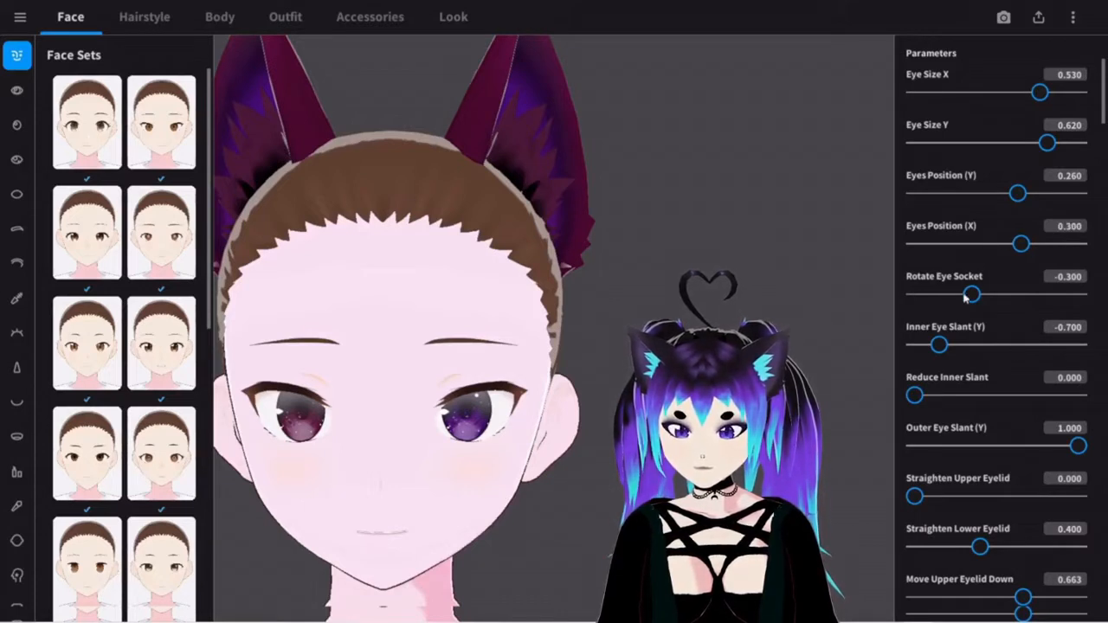
Step: Set Rotate Eye Socket to -0.180 and Inner Eye Slant (Y) to -1.400
left_click_drag(971, 294, 886, 349)
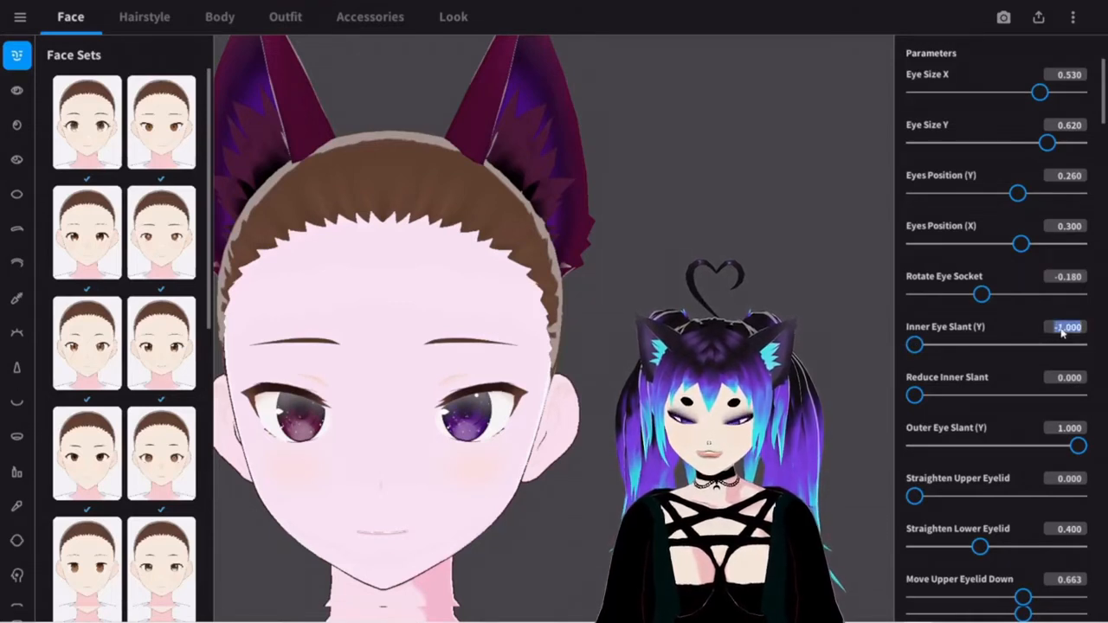
key("BackSpace")
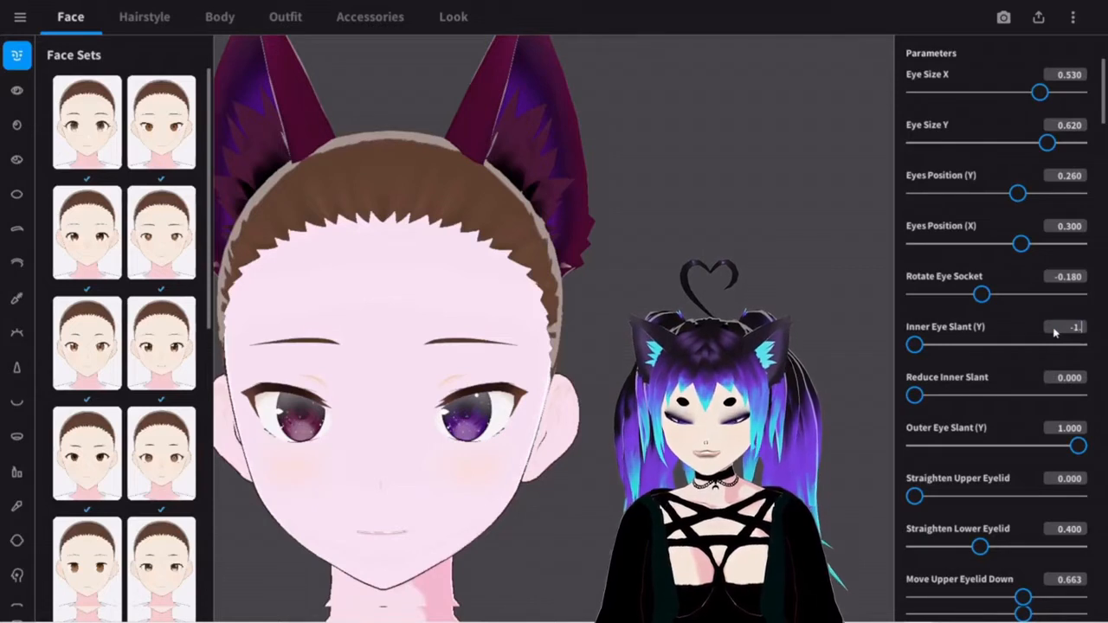
type("-1.4")
key("Return")
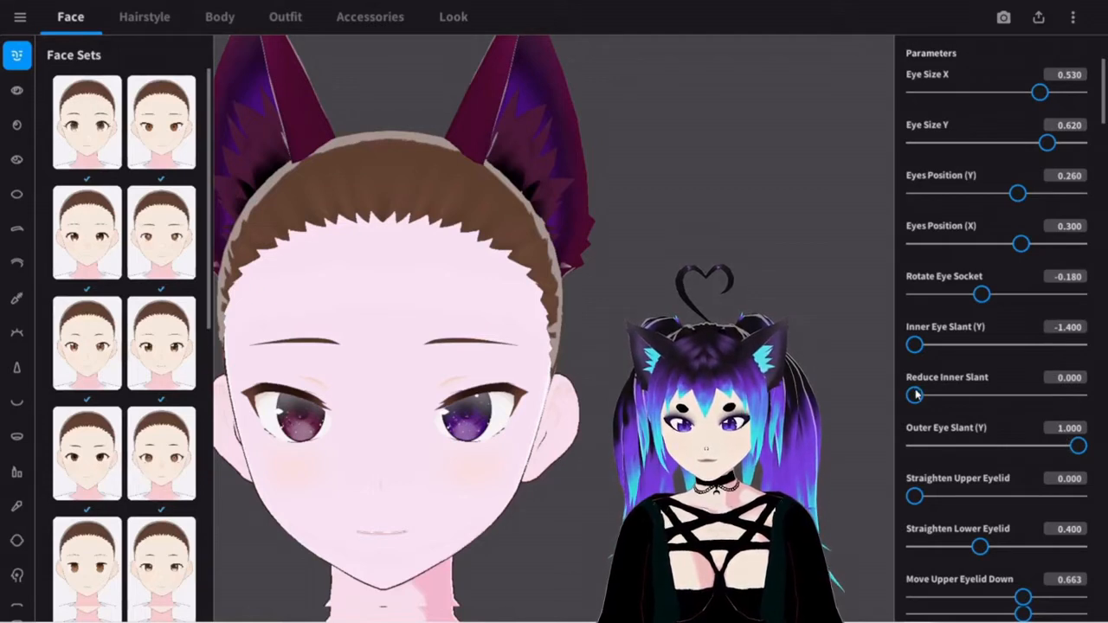
Step: Set Outer Eye Slant (Y) to 0.641, with Reduce Inner Slant and Straighten Upper Eyelid at 0.000
left_click_drag(916, 394, 878, 419)
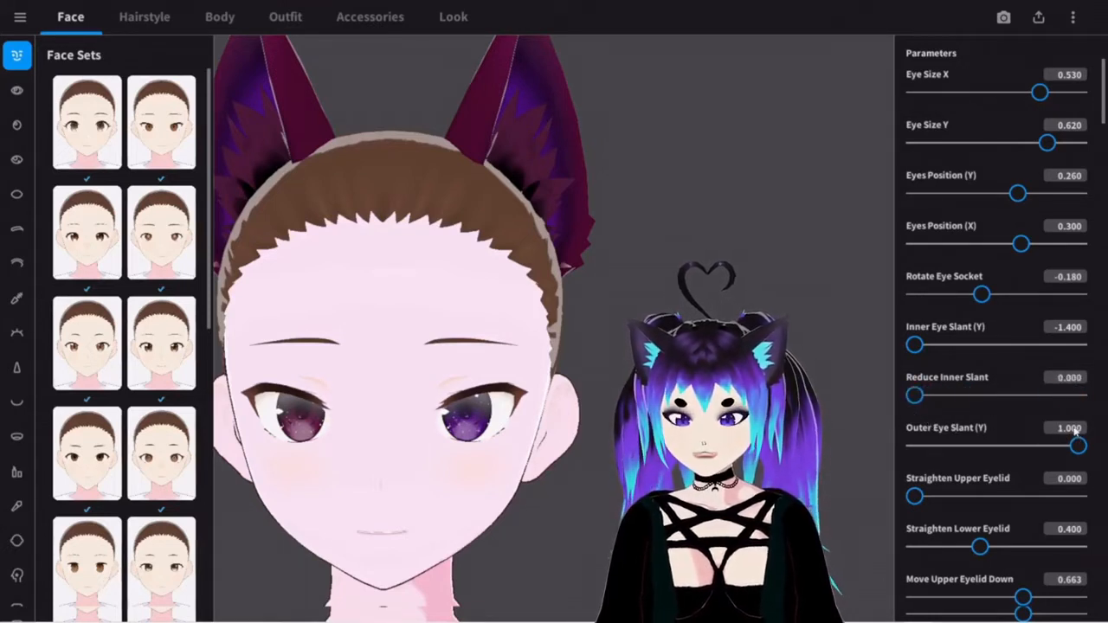
left_click_drag(1077, 445, 1048, 446)
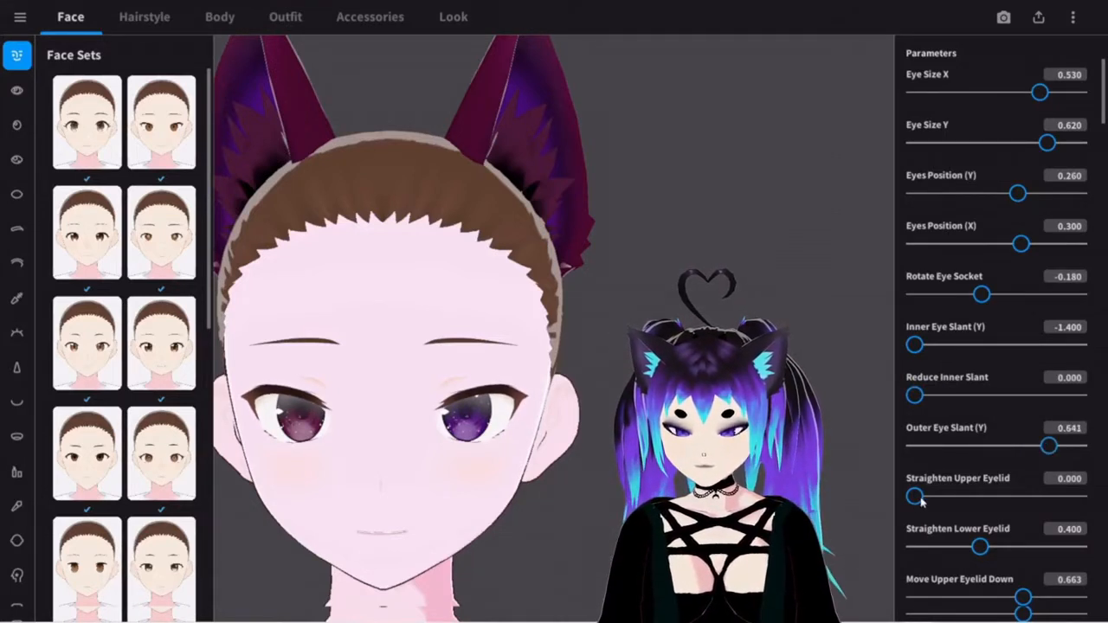
left_click_drag(915, 497, 865, 495)
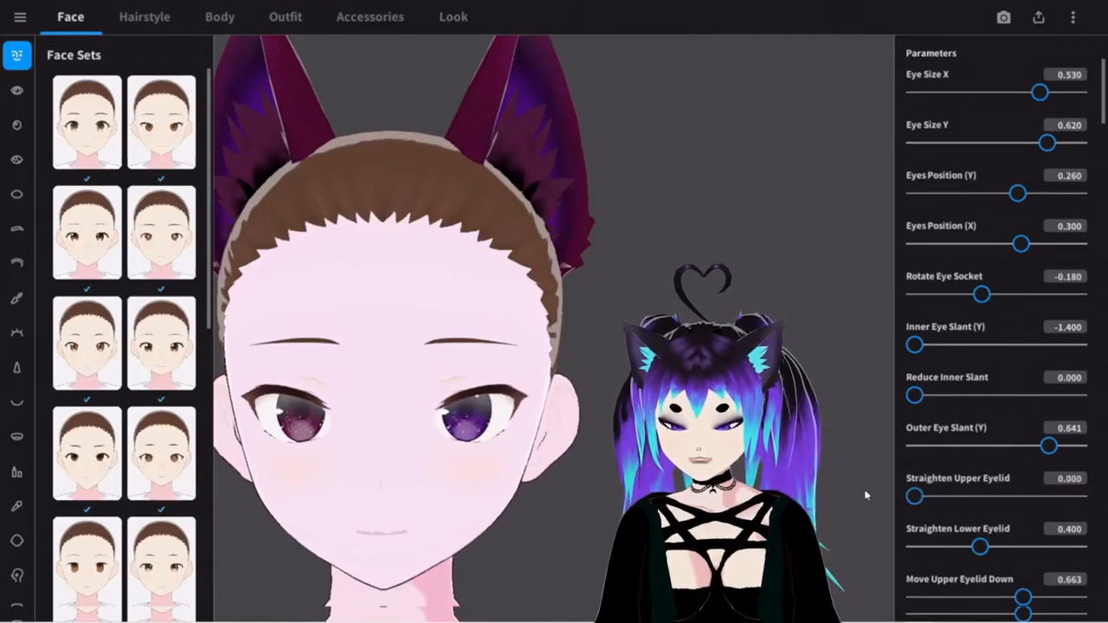
Step: Set Straighten Lower Eyelid to 0.146 and Move Upper Eyelid Down to 0.350
left_click_drag(978, 547, 936, 546)
scroll(935, 546, "down", 2)
left_click_drag(1024, 489, 976, 517)
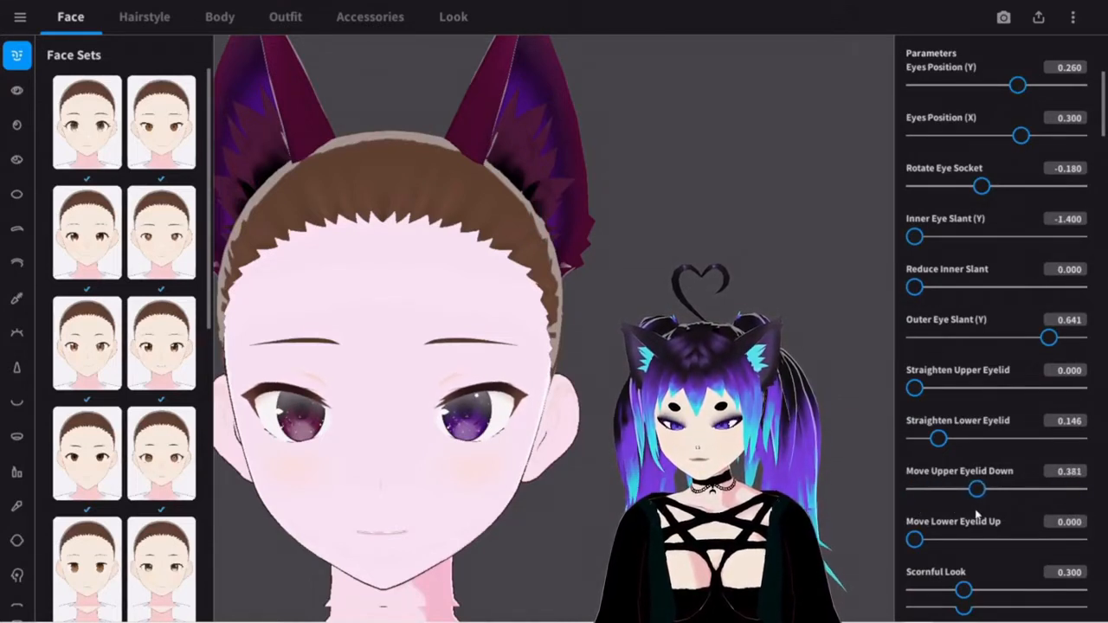
left_click(1068, 472)
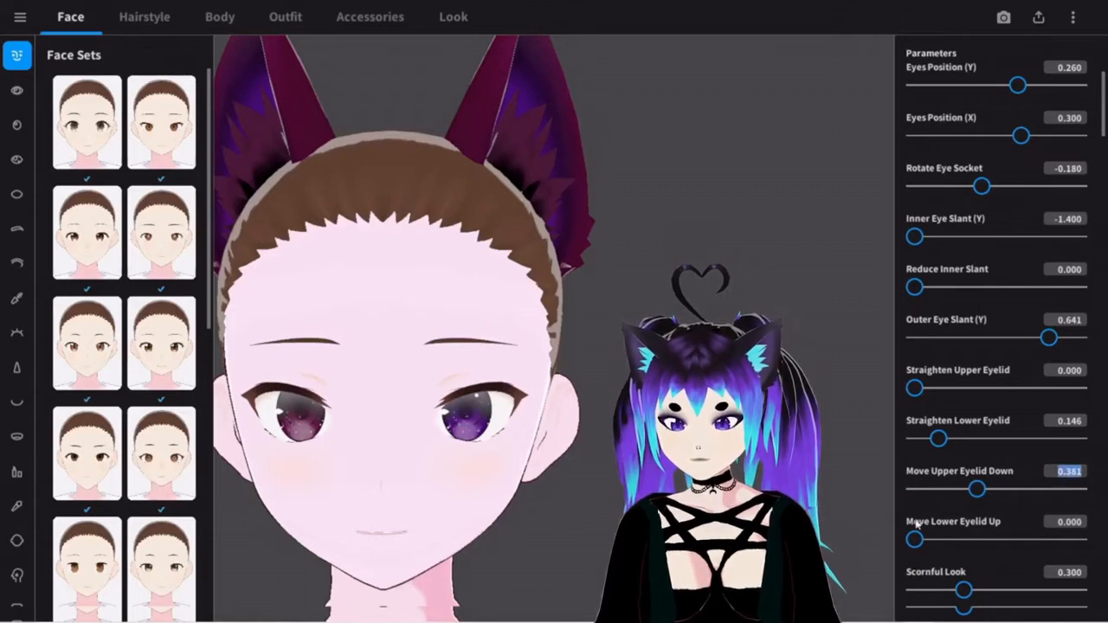
key("BackSpace")
type(".35")
key("Return")
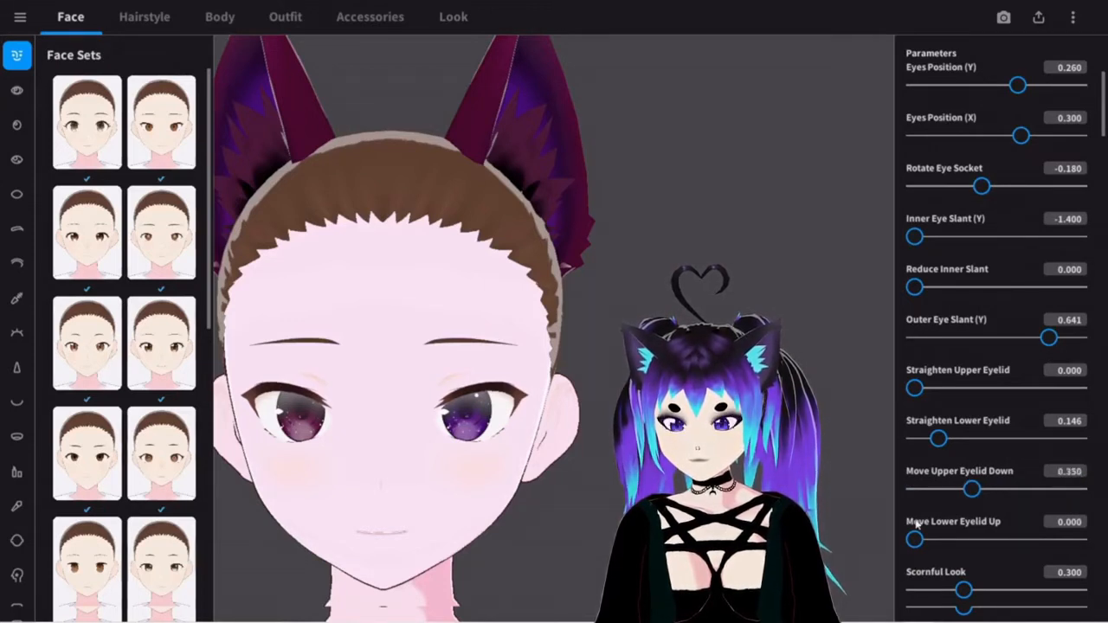
Step: Set Move Lower Eyelid Up to 0.092, with Scornful Look, Droopy Eyes and Lower Eyelashes Tips at 0.000
mouse_move(916, 539)
left_mouse_down()
mouse_move(1105, 546)
mouse_move(836, 504)
mouse_move(1081, 542)
mouse_move(935, 530)
left_mouse_up()
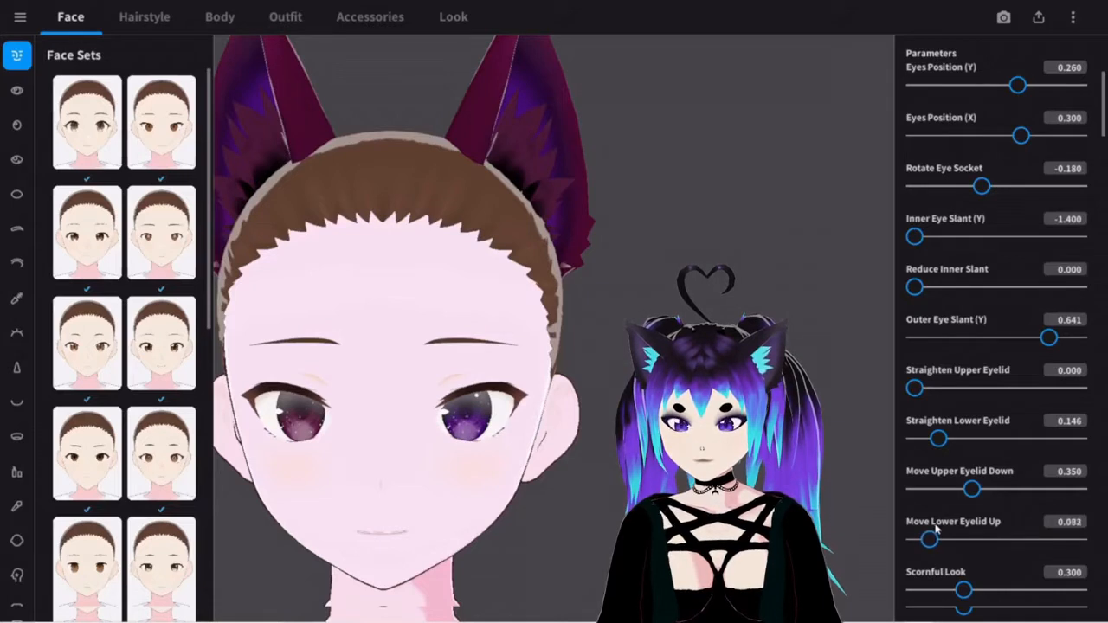
scroll(944, 550, "down", 1)
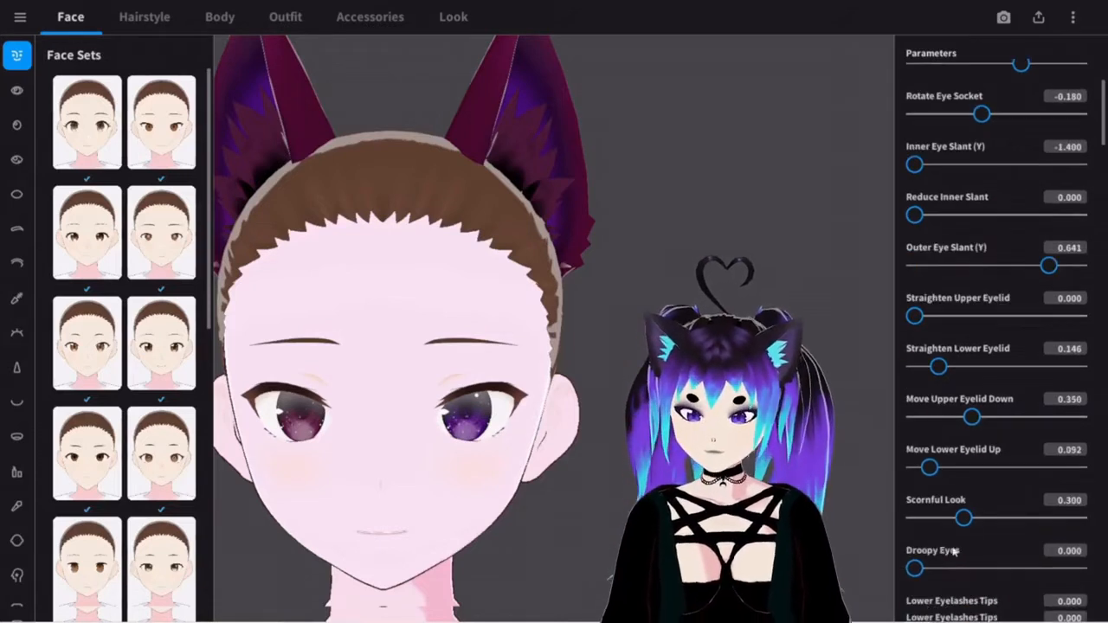
left_click_drag(967, 519, 887, 510)
left_click_drag(916, 568, 888, 554)
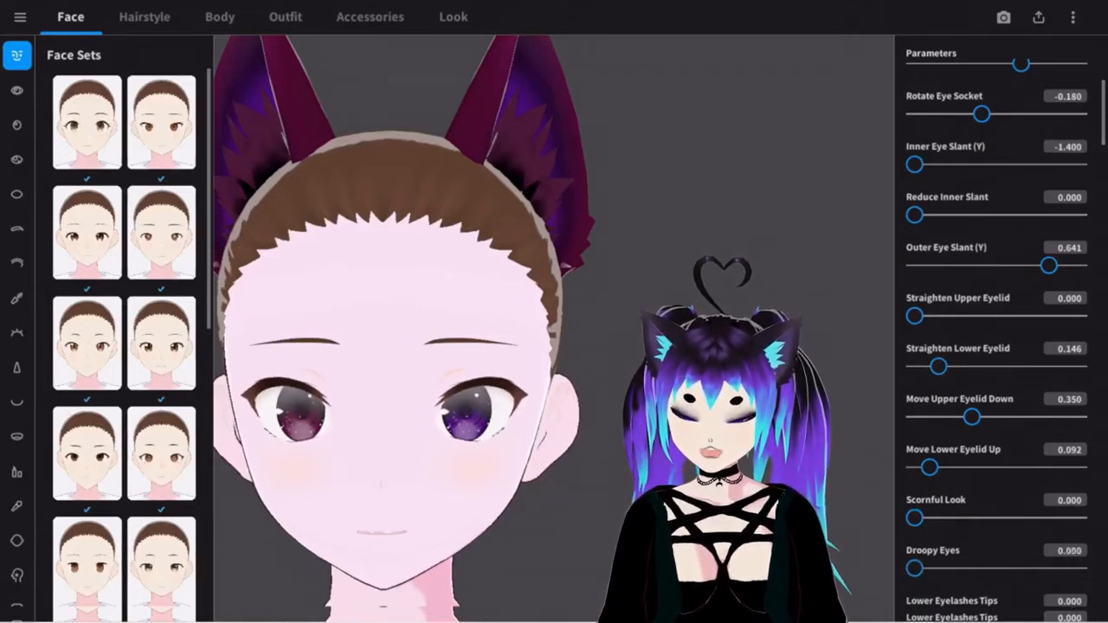
scroll(926, 541, "down", 3)
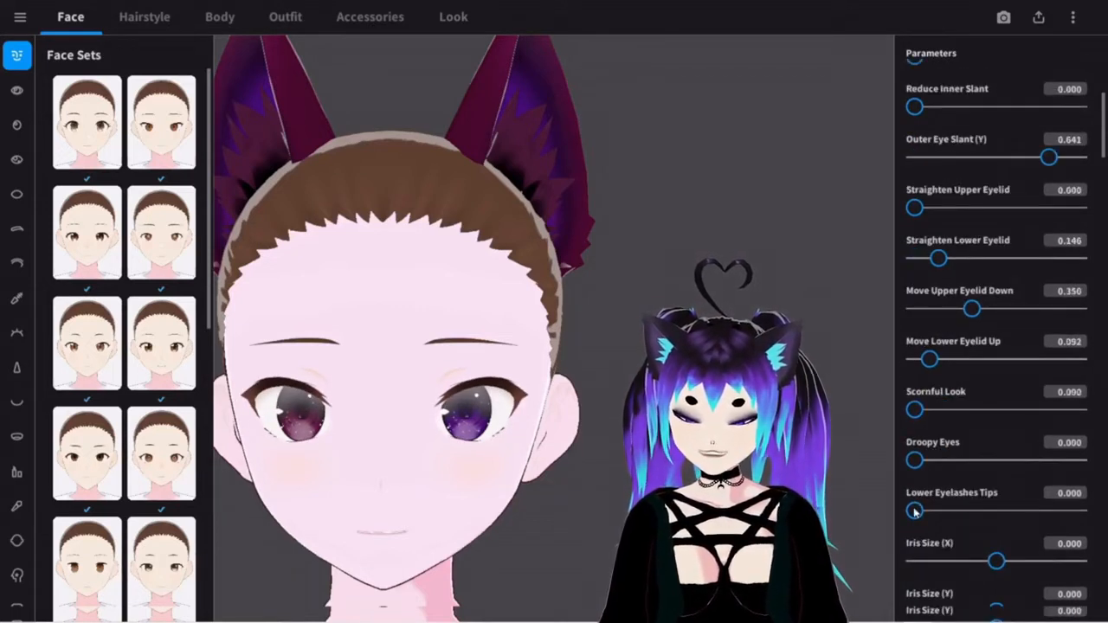
left_click_drag(915, 512, 875, 522)
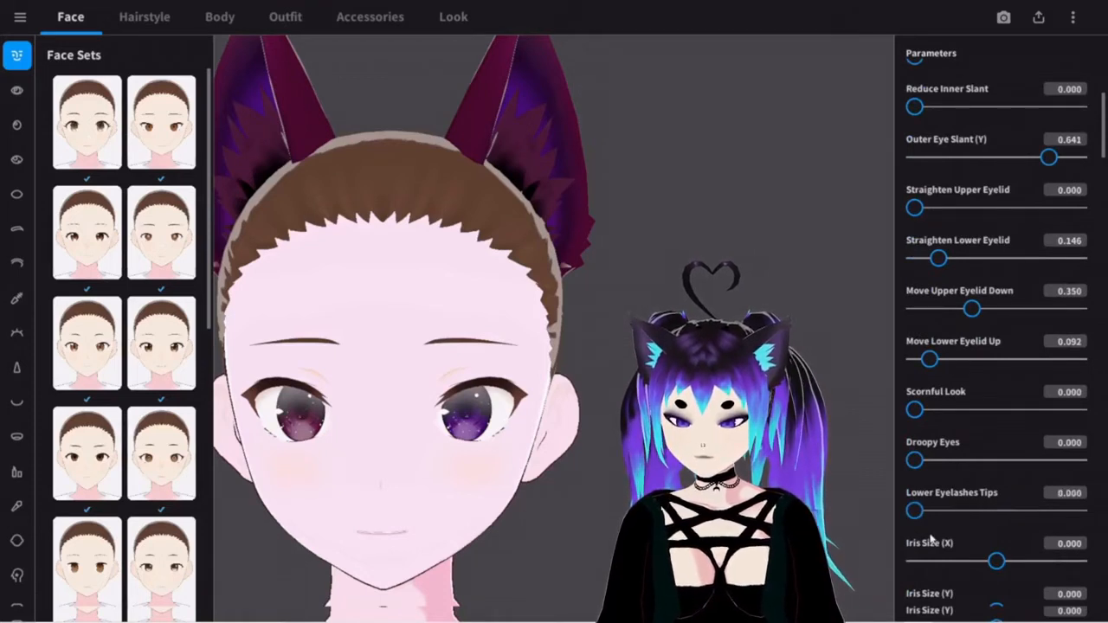
Step: Widen the irises by setting Iris Size (X) to 0.620
scroll(932, 539, "down", 1)
scroll(992, 524, "down", 2)
left_click_drag(994, 453, 1053, 475)
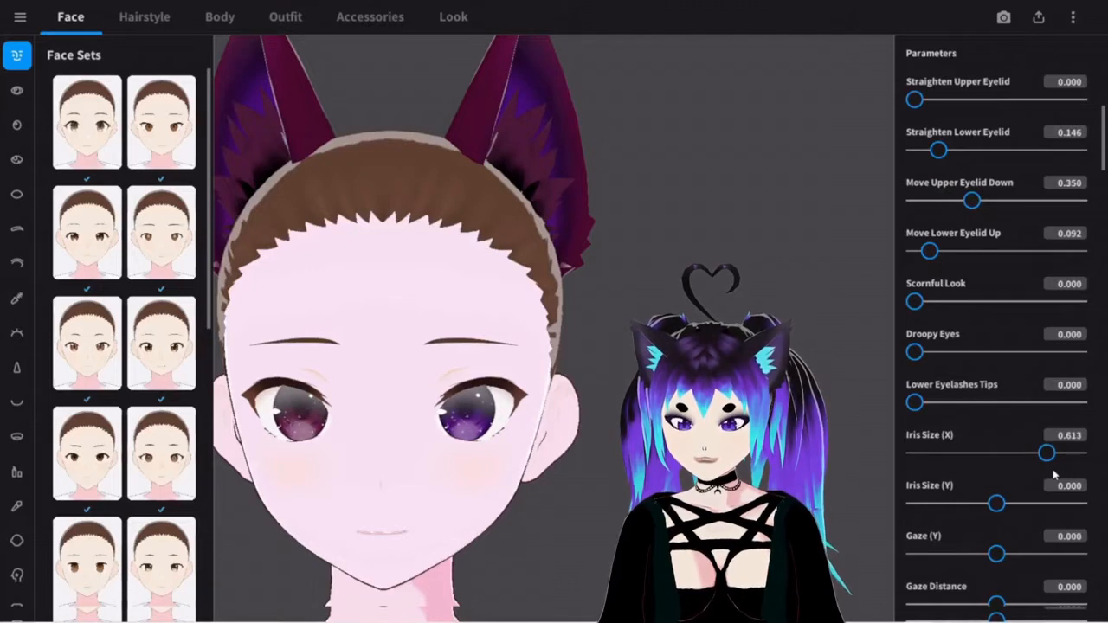
left_click(1065, 436)
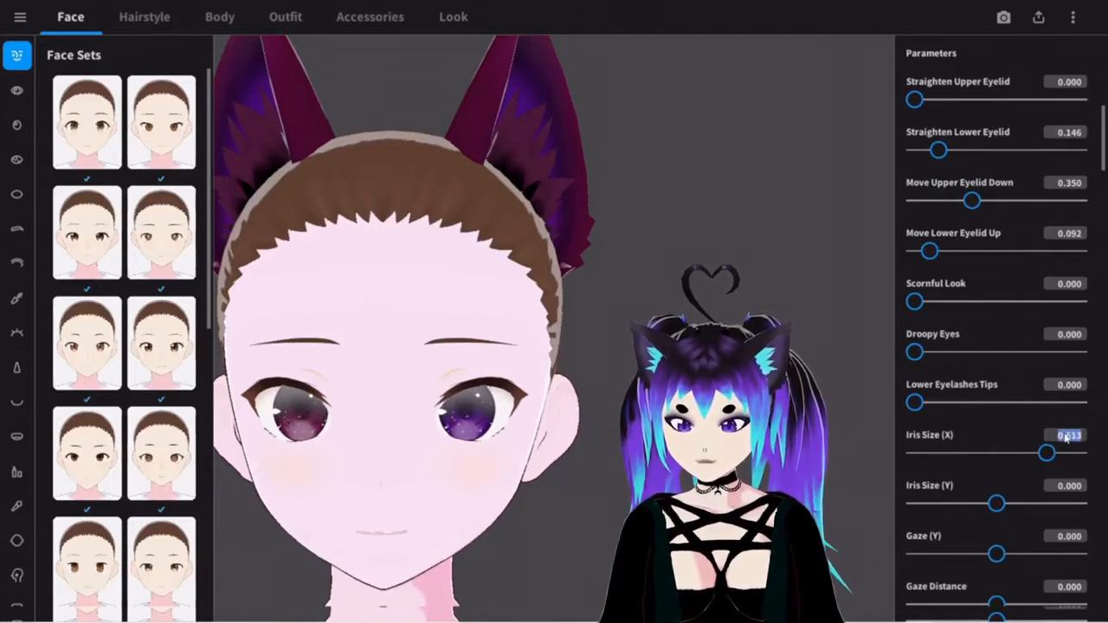
type(".5")
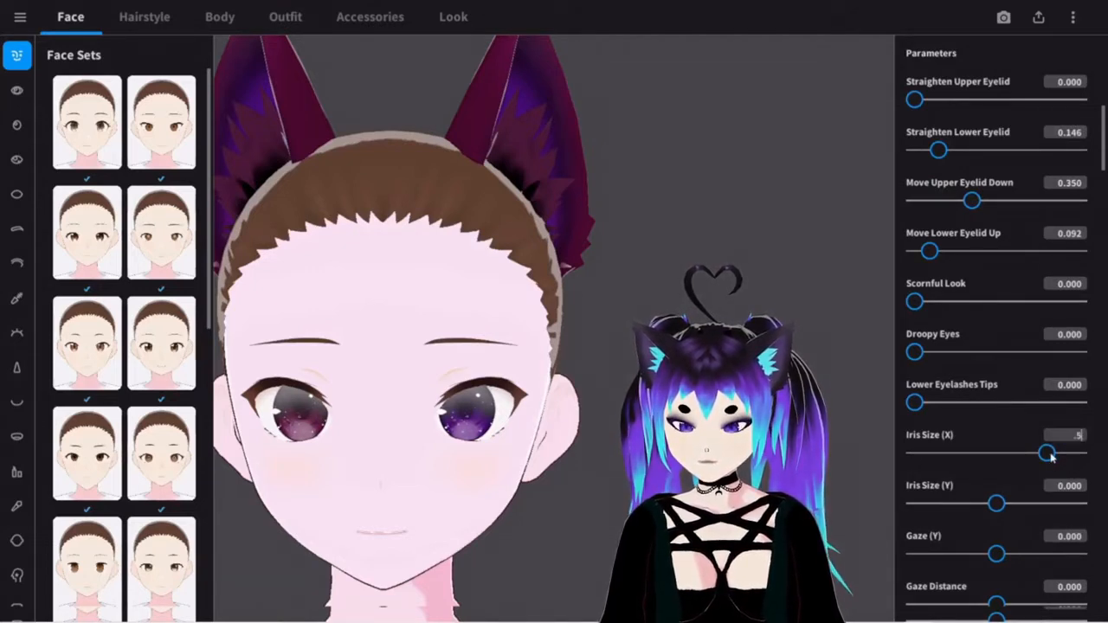
key("BackSpace")
type("62")
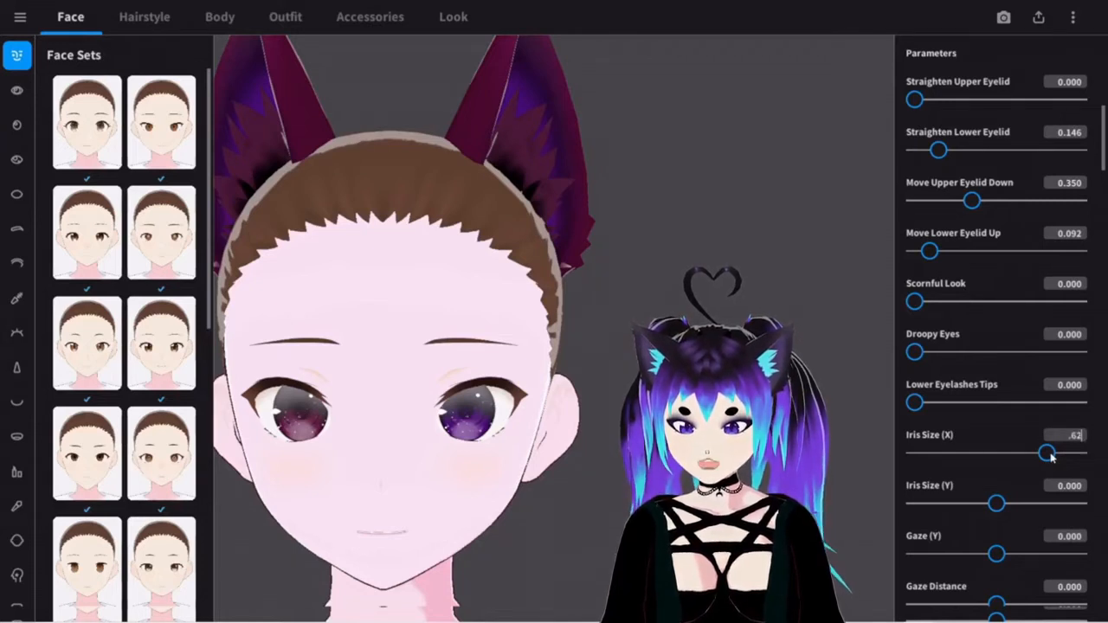
key("Return")
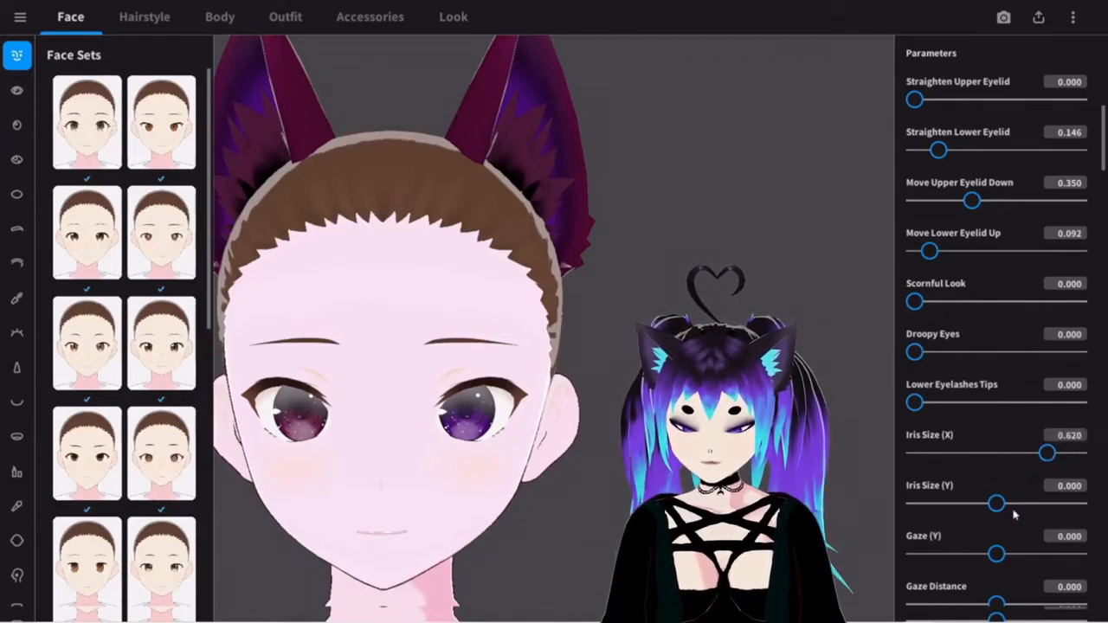
Step: Increase the height of the irises by setting Iris Size (Y) to 0.350
left_click_drag(1001, 513, 1030, 528)
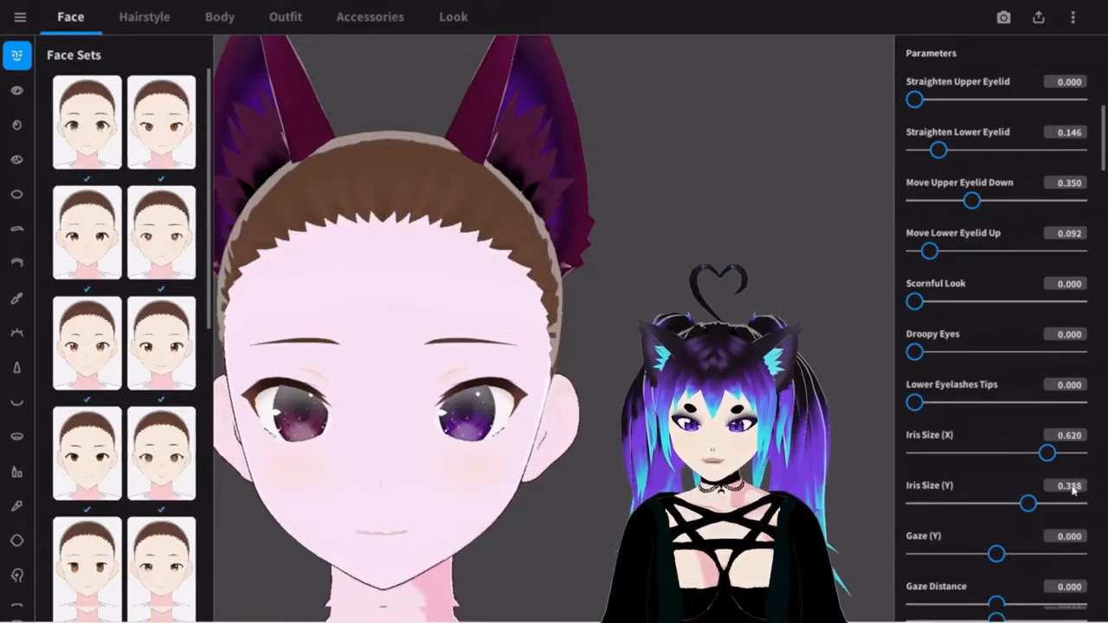
left_click(1073, 489)
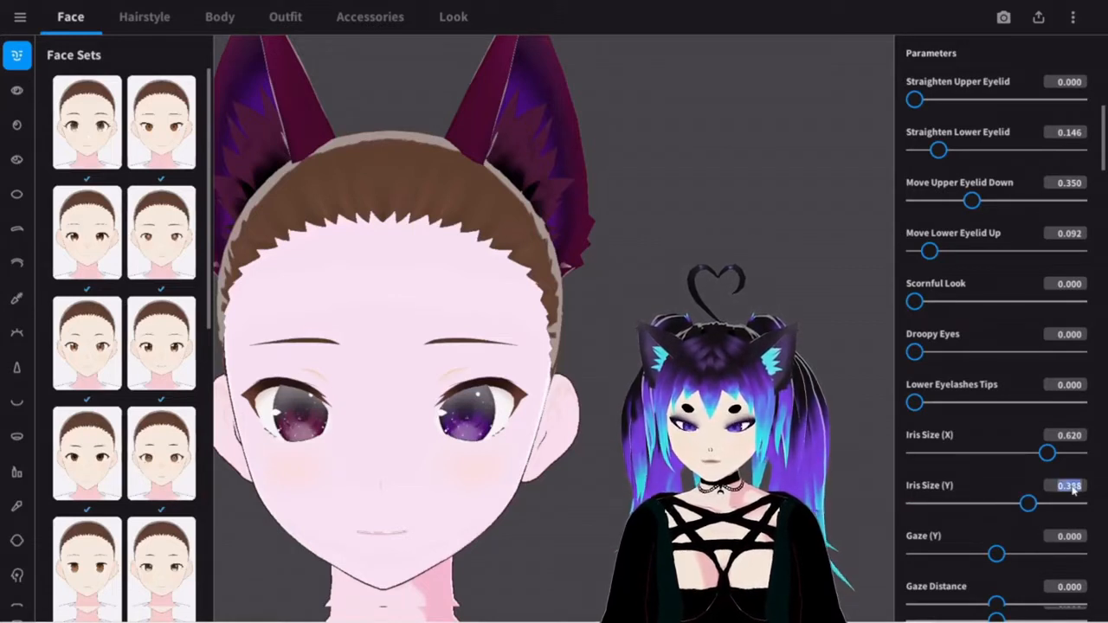
key("BackSpace")
type("0.35")
key("Return")
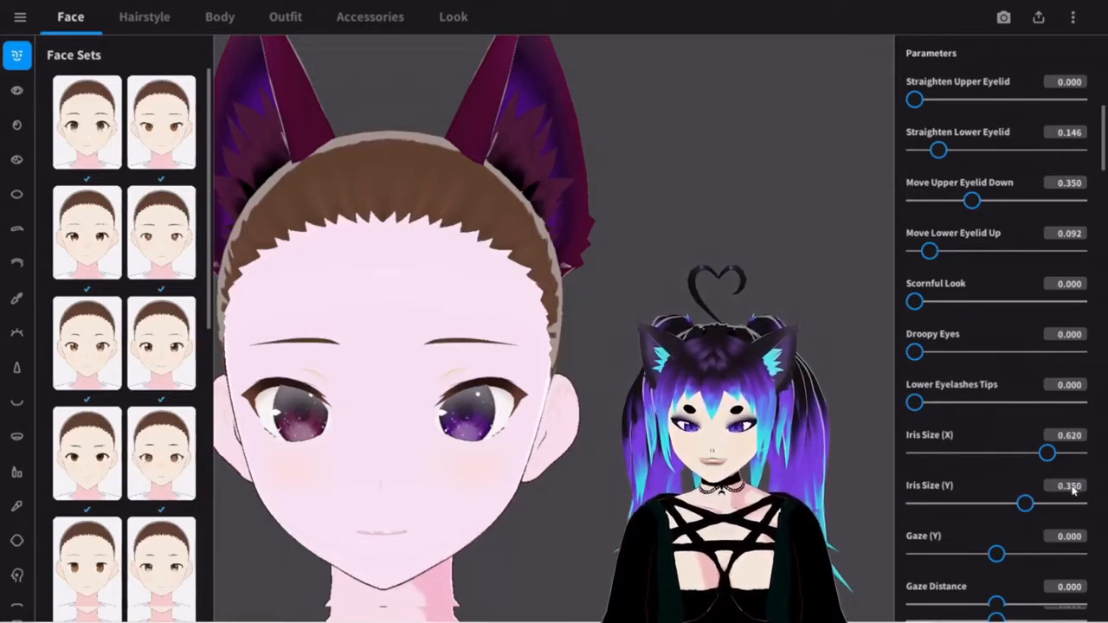
Step: Set Gaze (Y) to 0.042, Gaze Distance to -0.120 and Eyebrows Tilt to -0.113
mouse_move(996, 554)
left_mouse_down()
mouse_move(1045, 553)
mouse_move(987, 554)
mouse_move(1001, 565)
left_mouse_up()
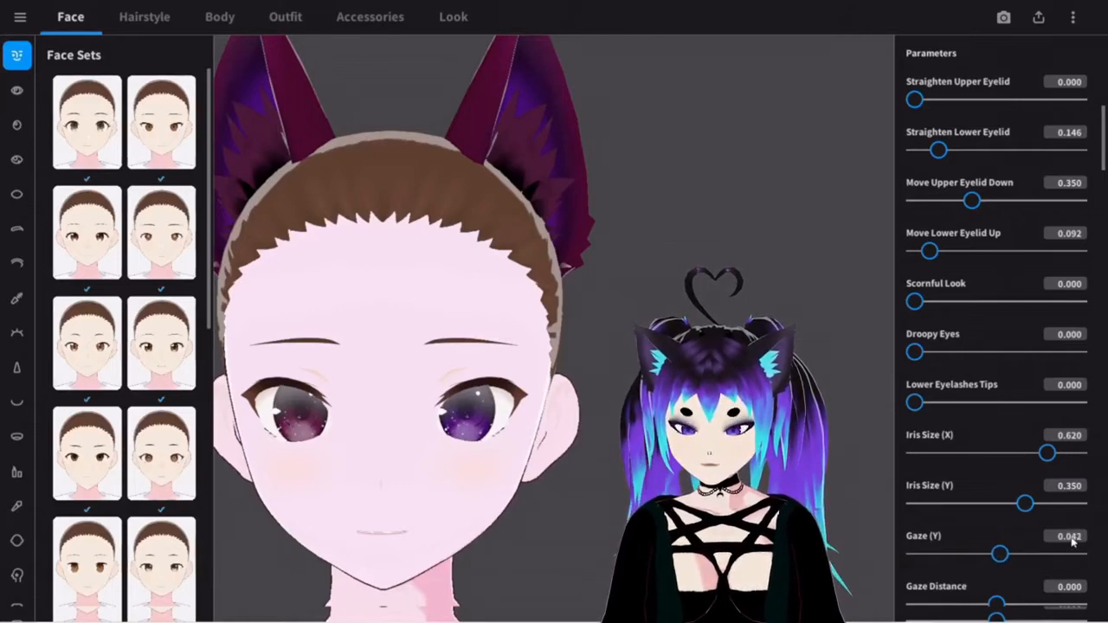
scroll(1074, 541, "down", 2)
mouse_move(996, 498)
left_mouse_down()
mouse_move(1084, 501)
mouse_move(833, 483)
mouse_move(1004, 513)
mouse_move(985, 513)
left_mouse_up()
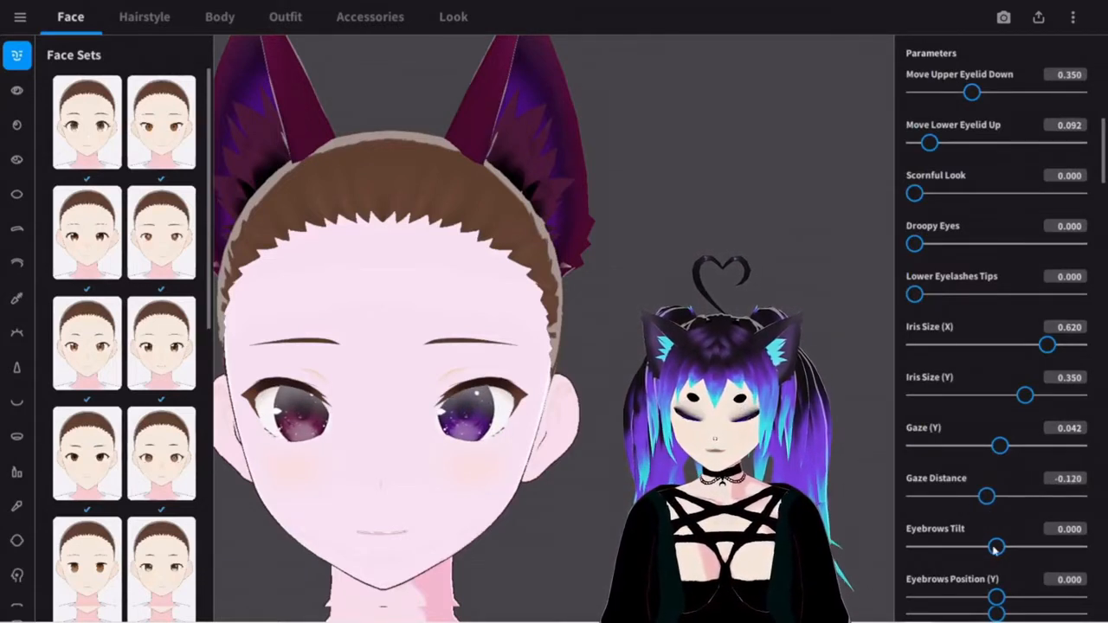
left_click_drag(996, 548, 987, 545)
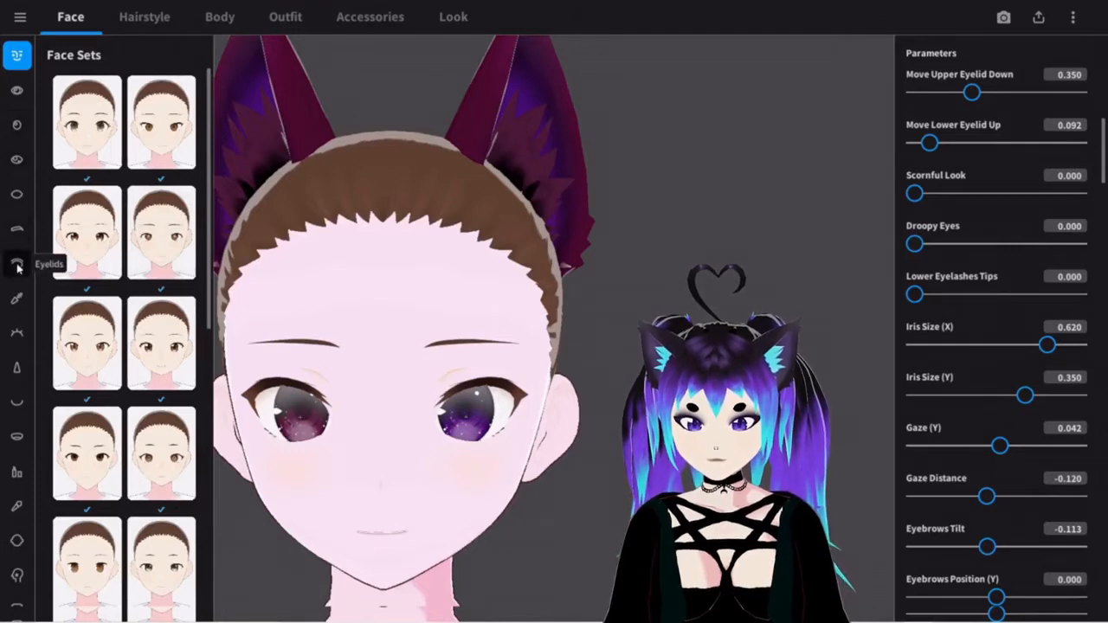
Step: Try several eyelash presets on the avatar and apply the second of the two full, spiky lash styles near the end of the presets
left_click(16, 331)
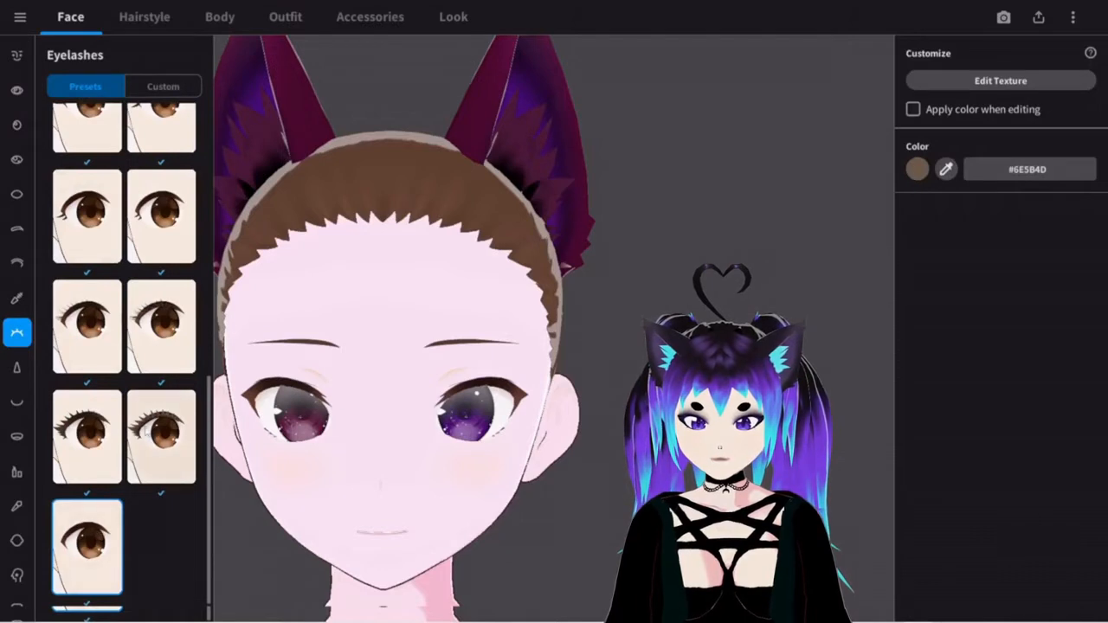
left_click(145, 441)
left_click(120, 441)
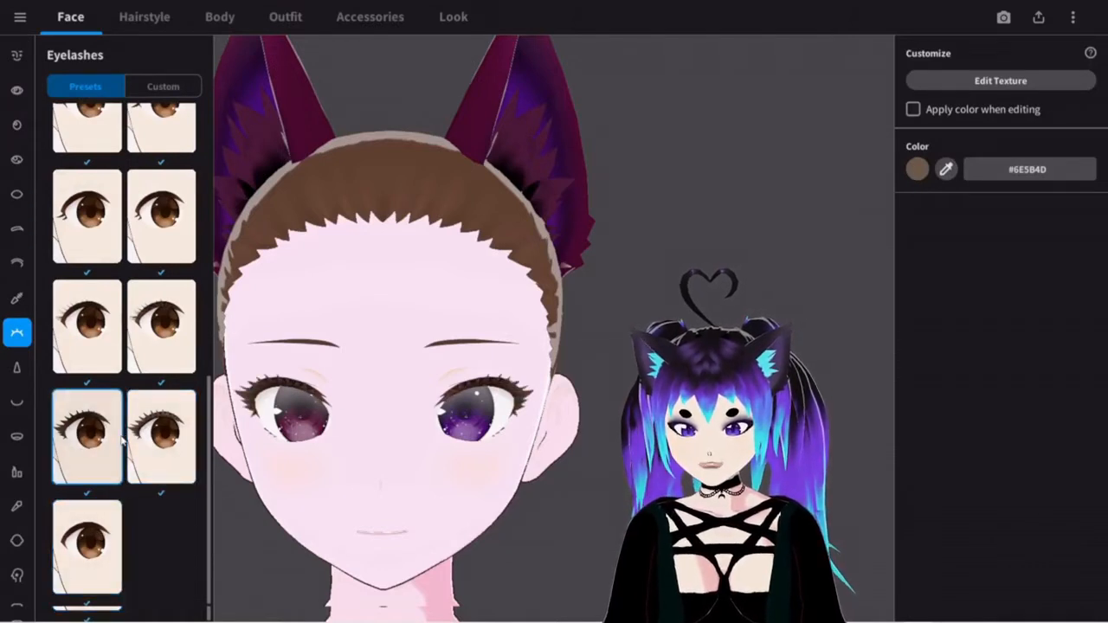
left_click(164, 341)
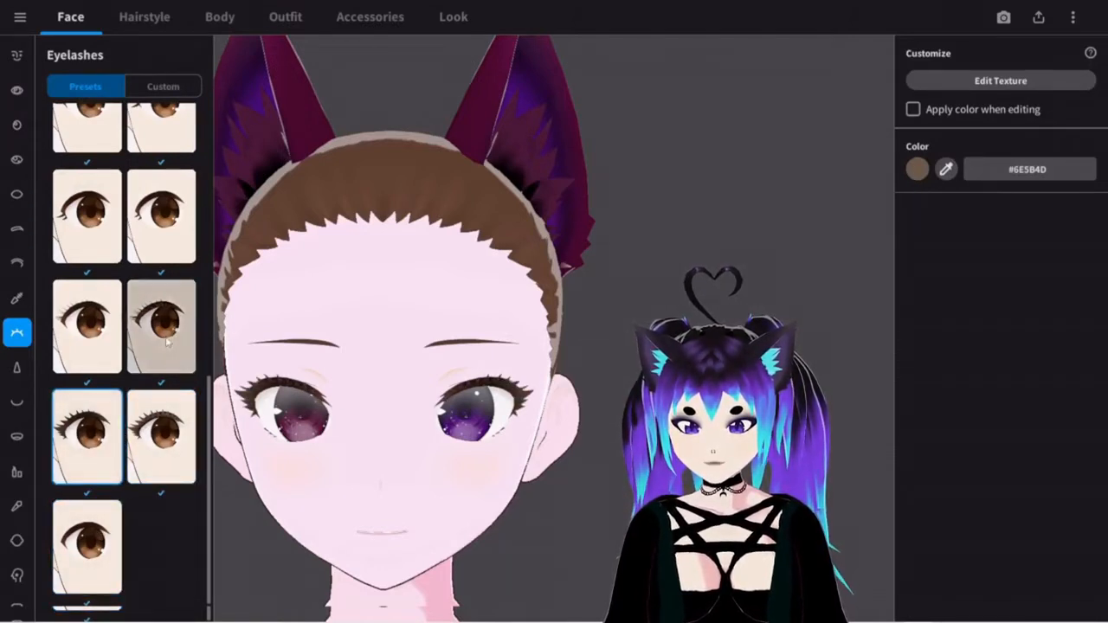
left_click(86, 332)
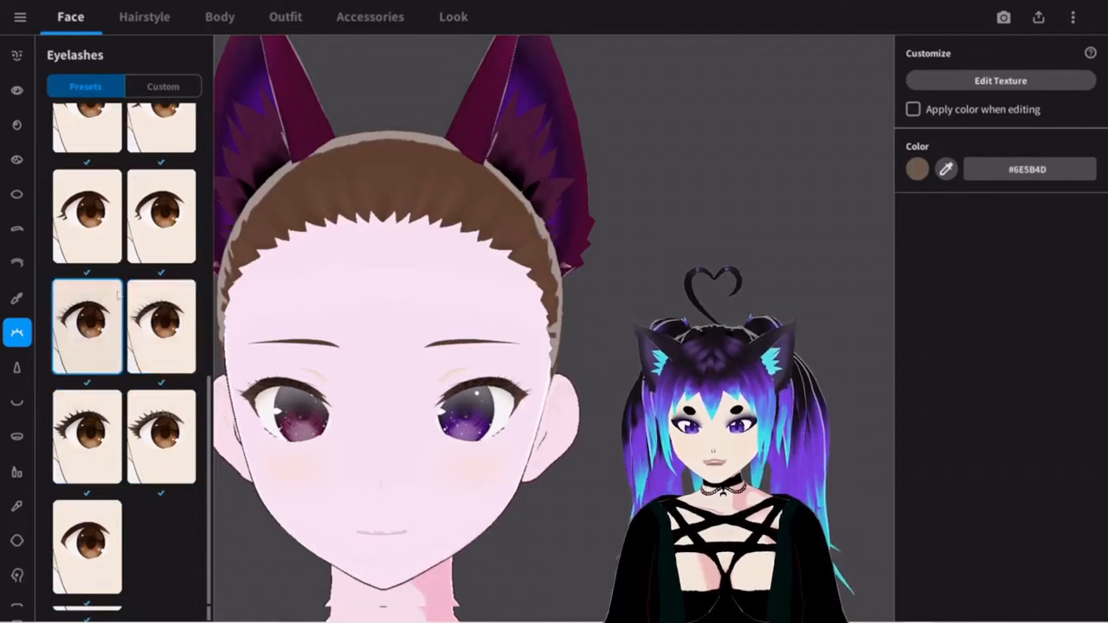
left_click(140, 223)
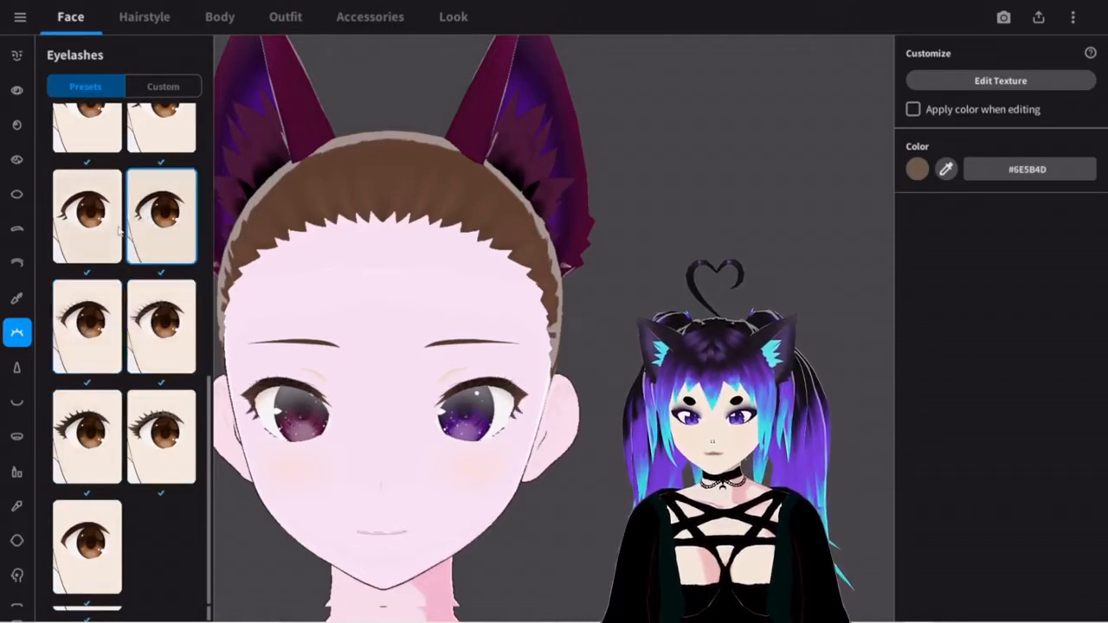
left_click(87, 216)
scroll(135, 225, "up", 5)
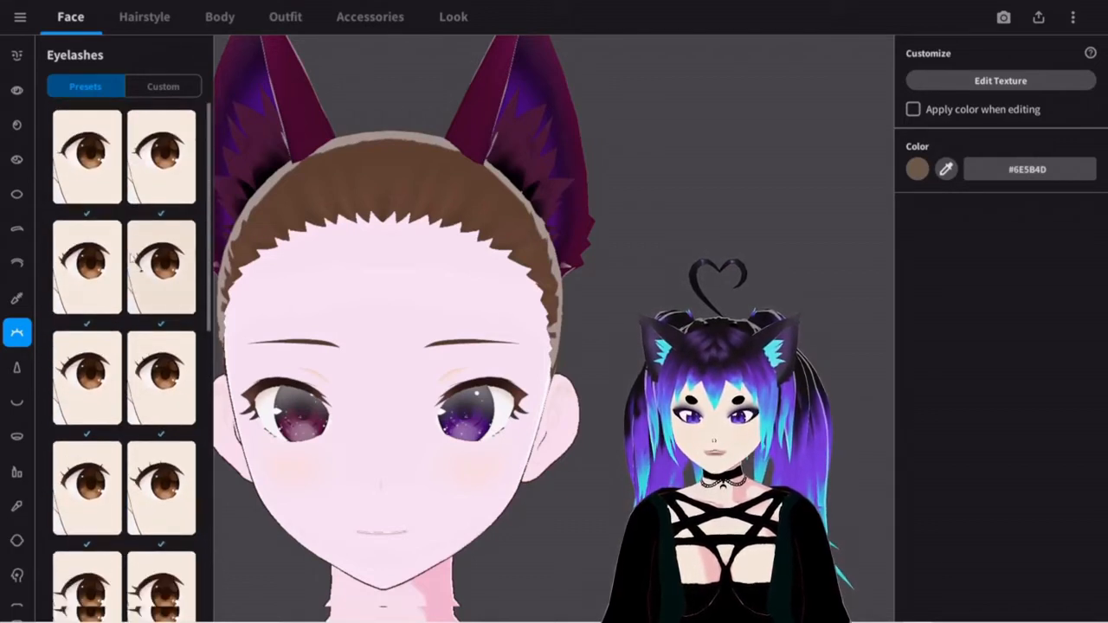
left_click(80, 381)
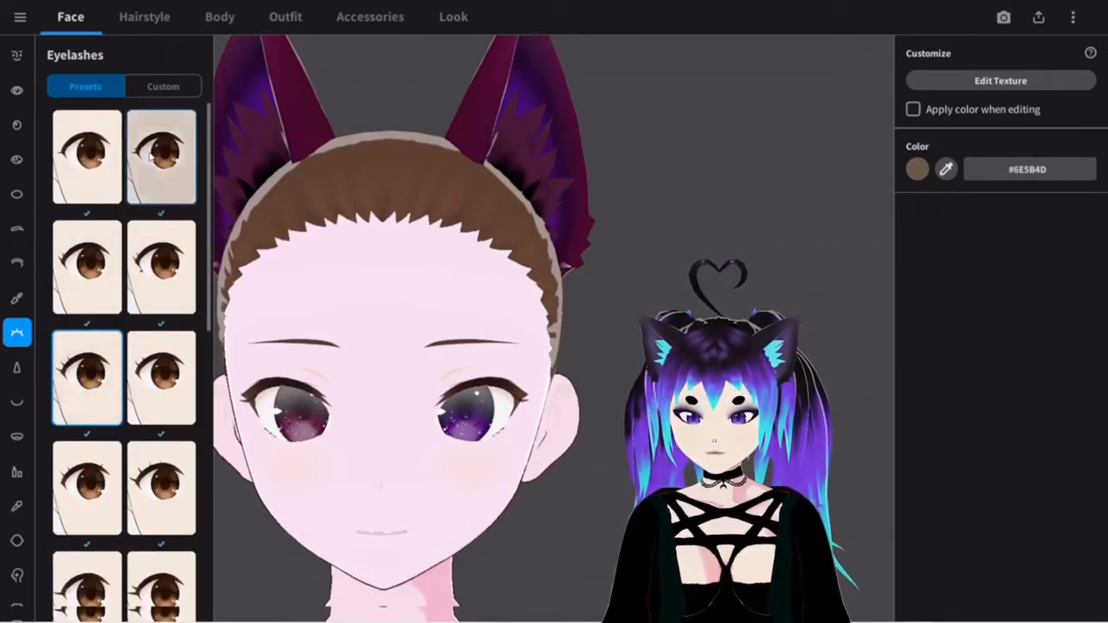
scroll(174, 450, "down", 3)
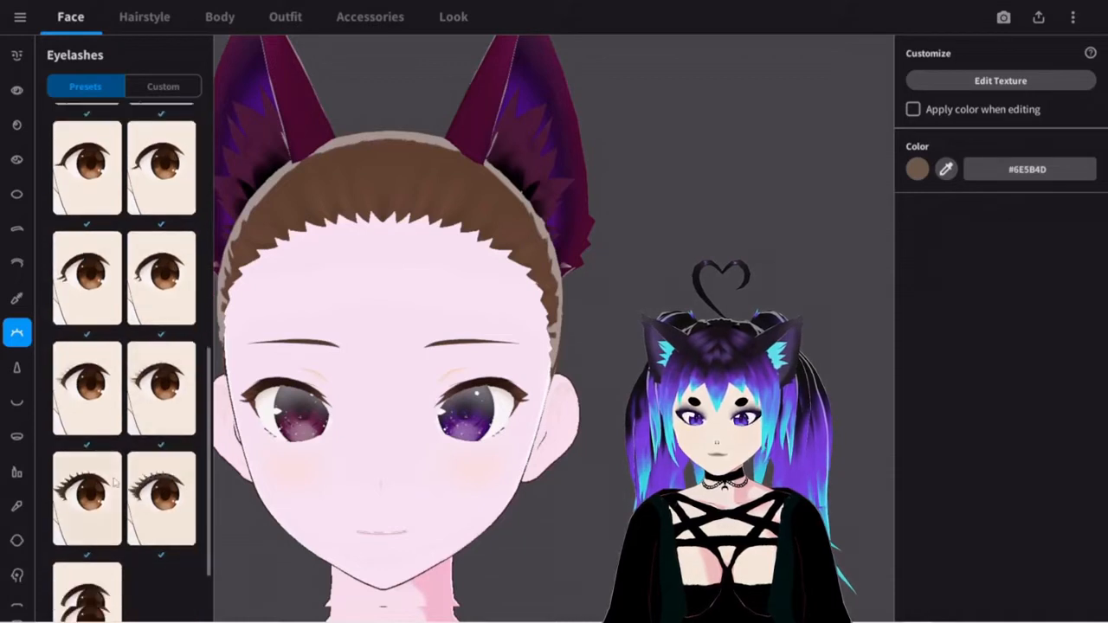
left_click(92, 490)
left_click(161, 500)
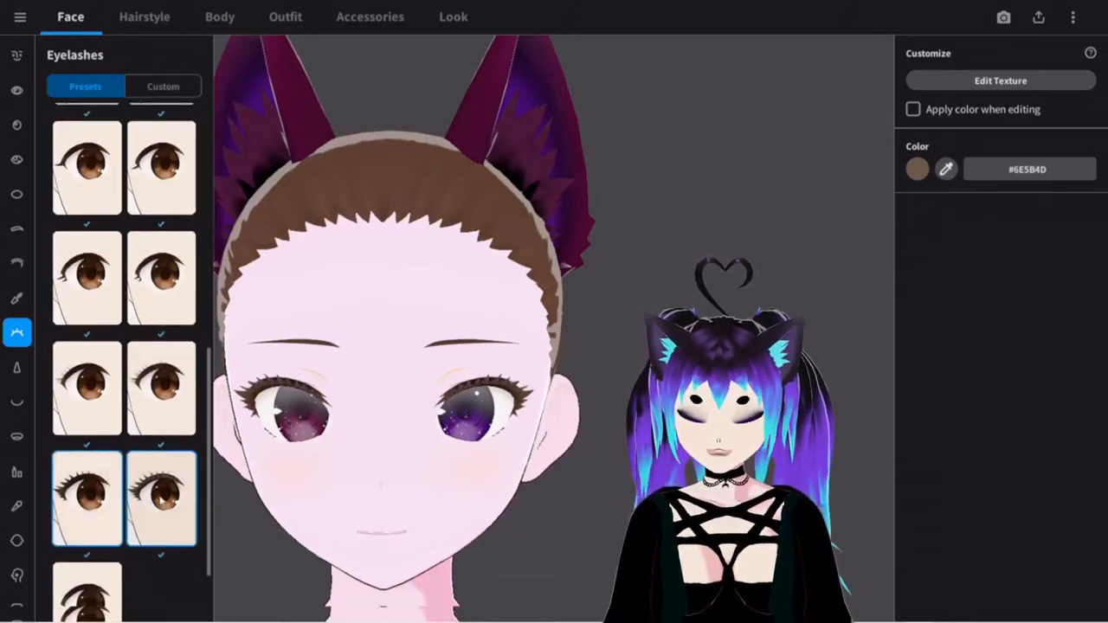
left_click(109, 498)
left_click(161, 500)
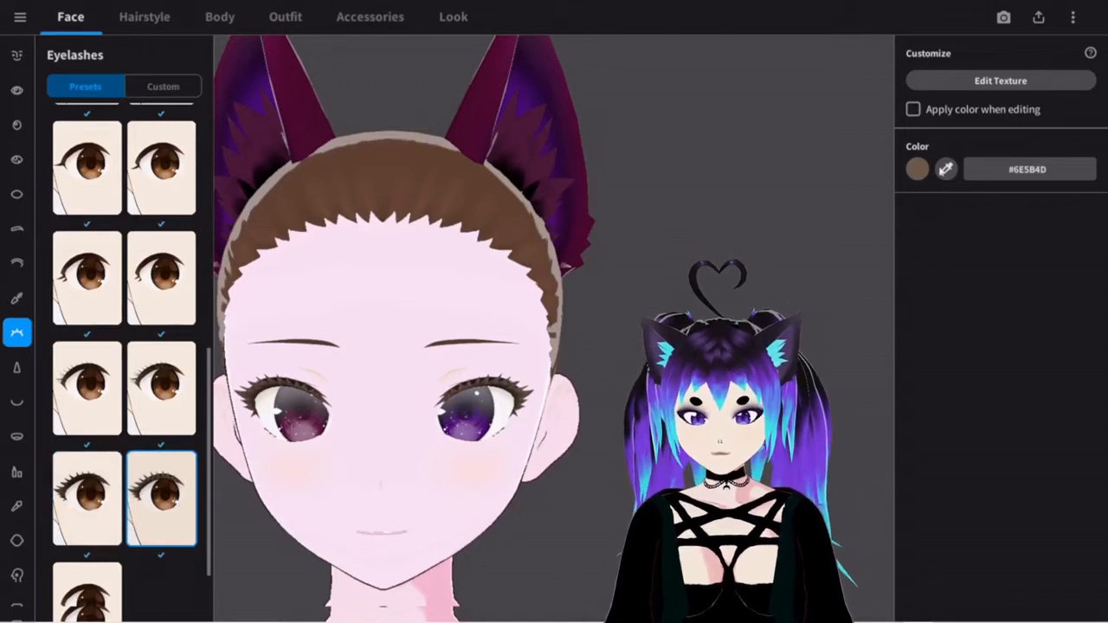
Step: Recolour the eyelashes to purple #442357, starting from a dark purple sampled from the avatar's animal ear
left_click(918, 169)
left_click(826, 150)
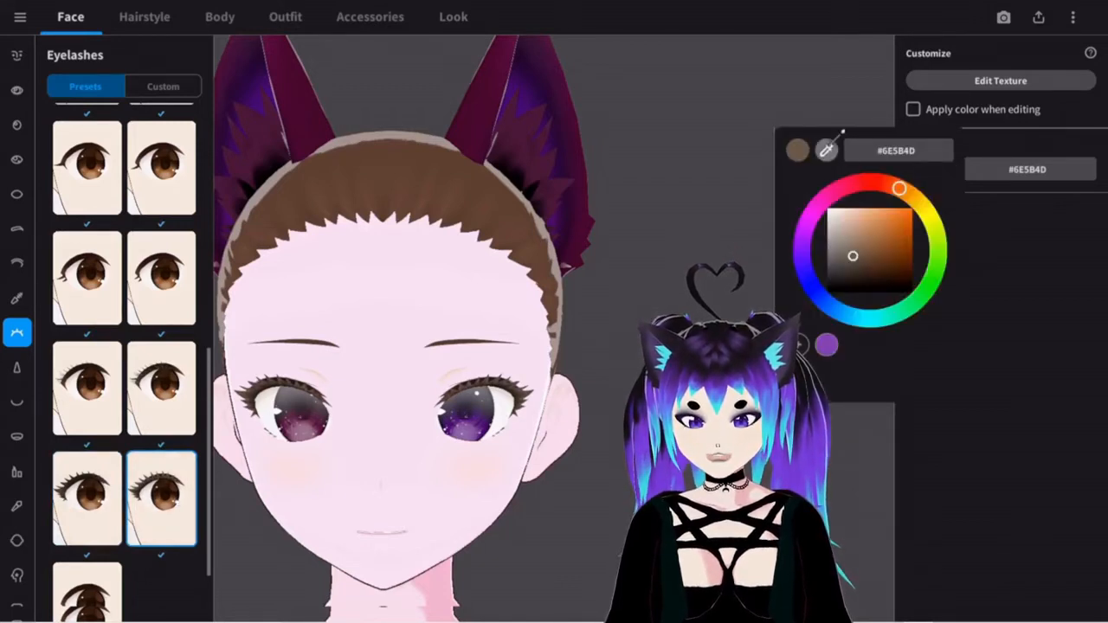
left_click(533, 90)
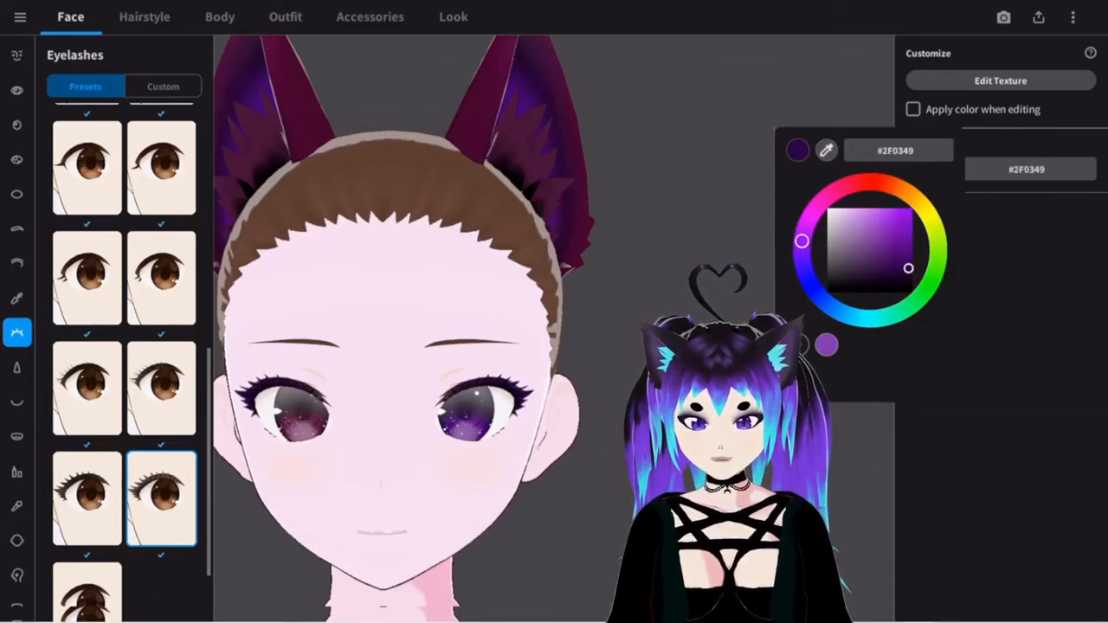
left_click_drag(908, 271, 835, 275)
left_click_drag(835, 282, 878, 267)
left_click(164, 445)
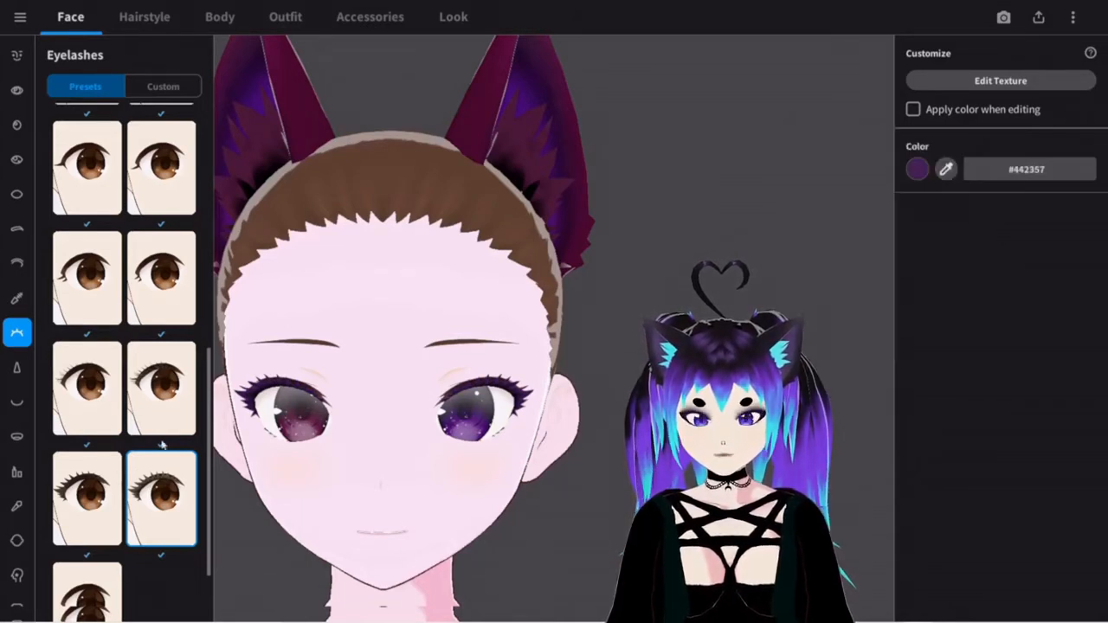
Step: Look through the eye set parameters, from eye size to the eyebrow, Fem and Masc settings
left_click(18, 91)
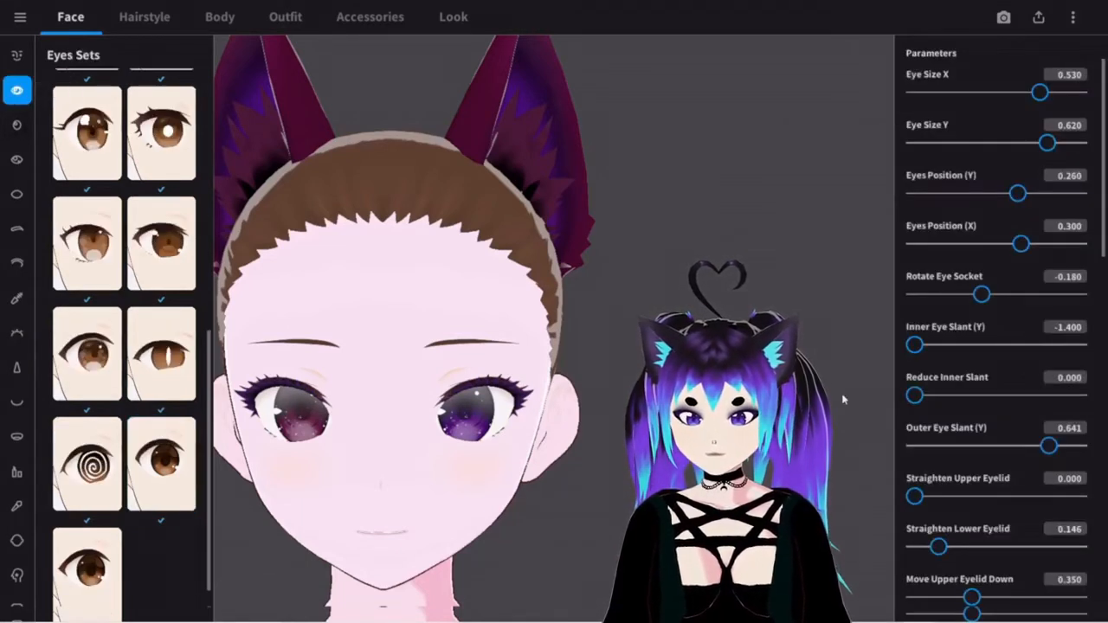
scroll(1009, 528, "down", 15)
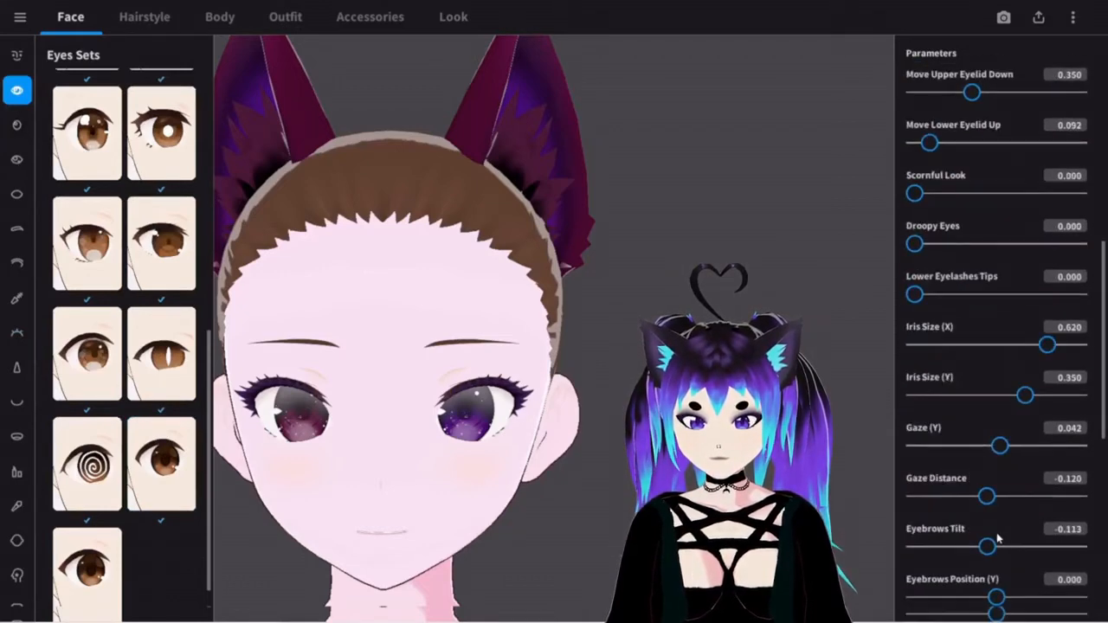
scroll(987, 537, "down", 2)
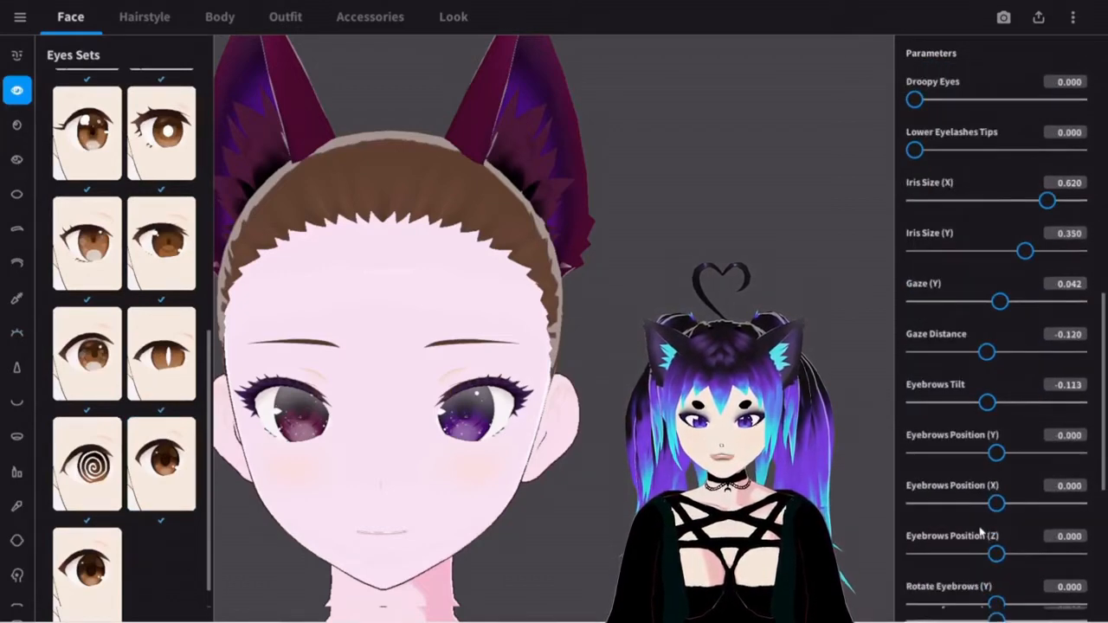
scroll(981, 531, "down", 3)
scroll(978, 530, "down", 4)
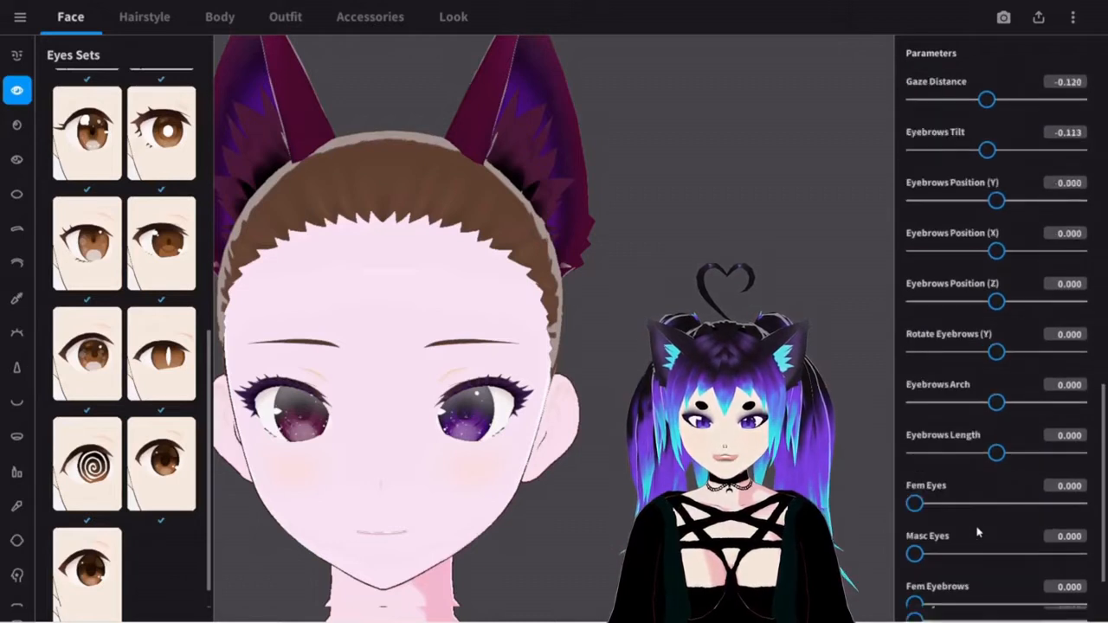
scroll(968, 495, "down", 2)
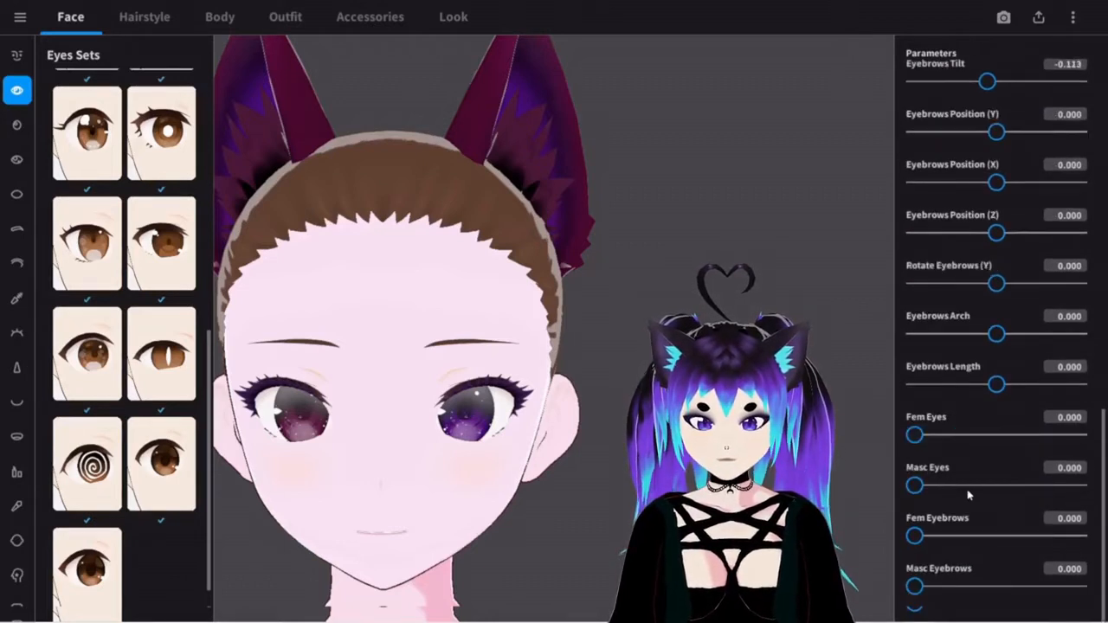
scroll(932, 395, "up", 5)
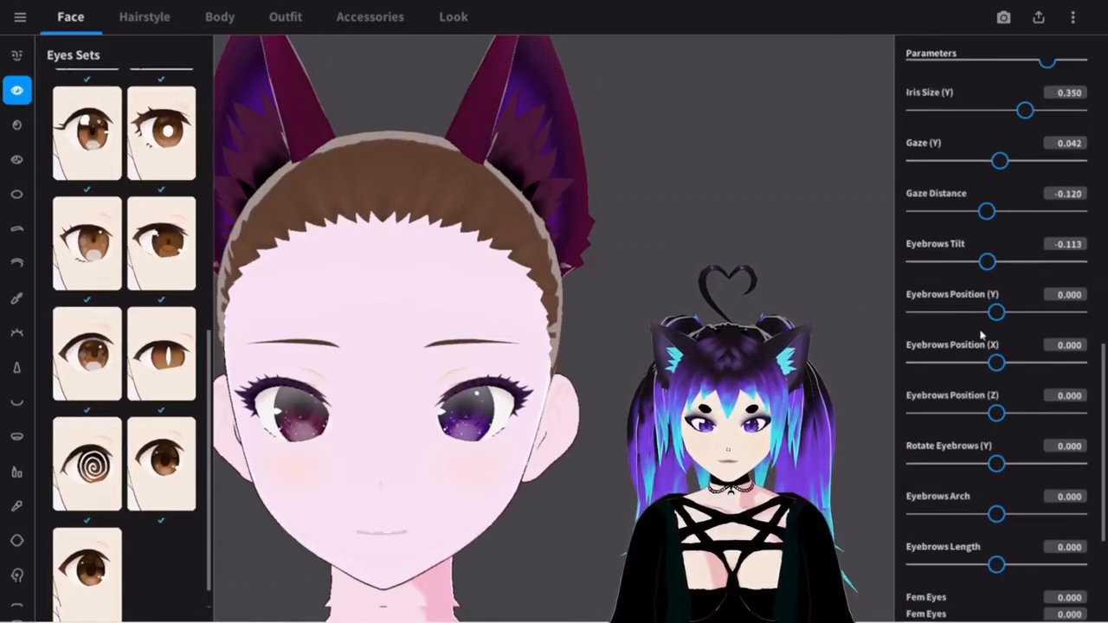
Step: Set the Lower Eyelashes Tips parameter of the eye set to 53.921
scroll(973, 347, "up", 3)
scroll(931, 262, "up", 4)
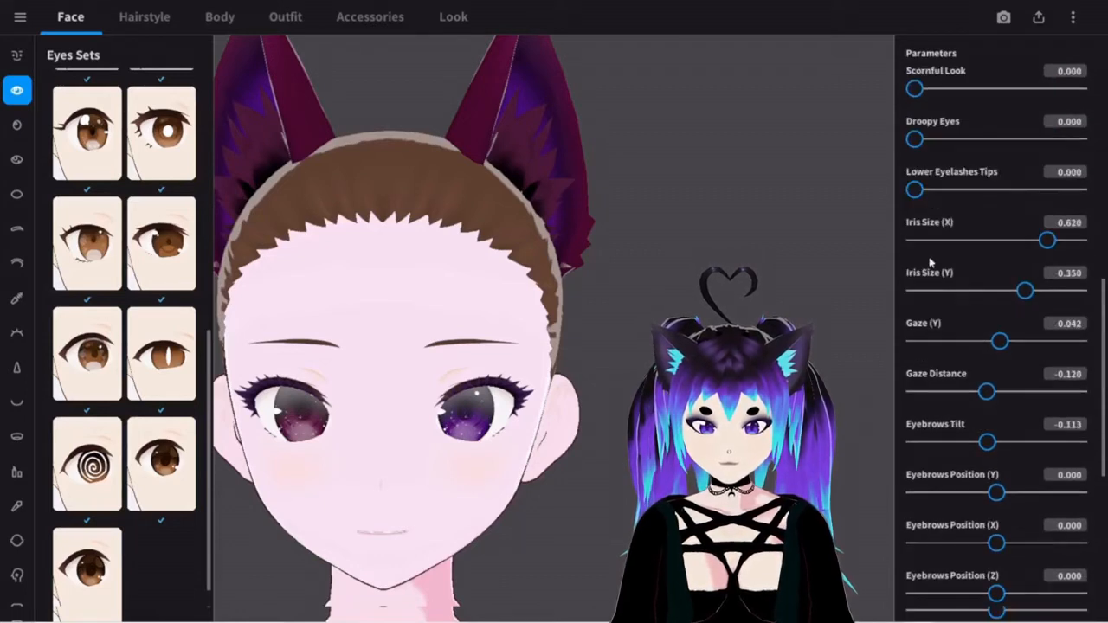
left_click_drag(914, 264, 1002, 280)
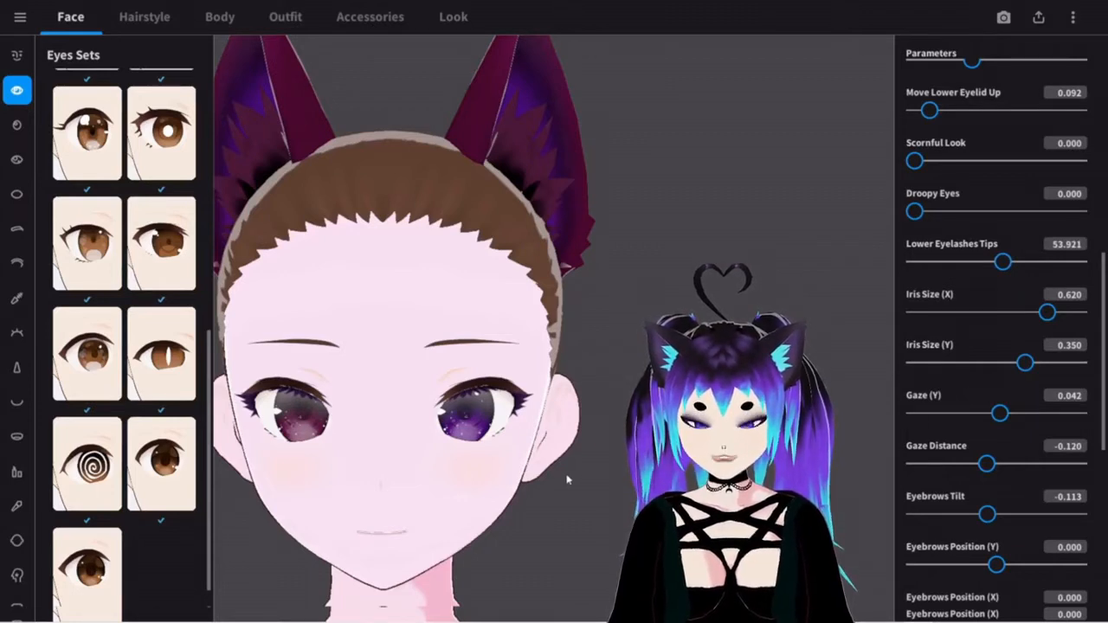
Step: Compare the two full, spiky eyelash presets on the avatar, ending on the second one
left_click(15, 334)
left_click(87, 547)
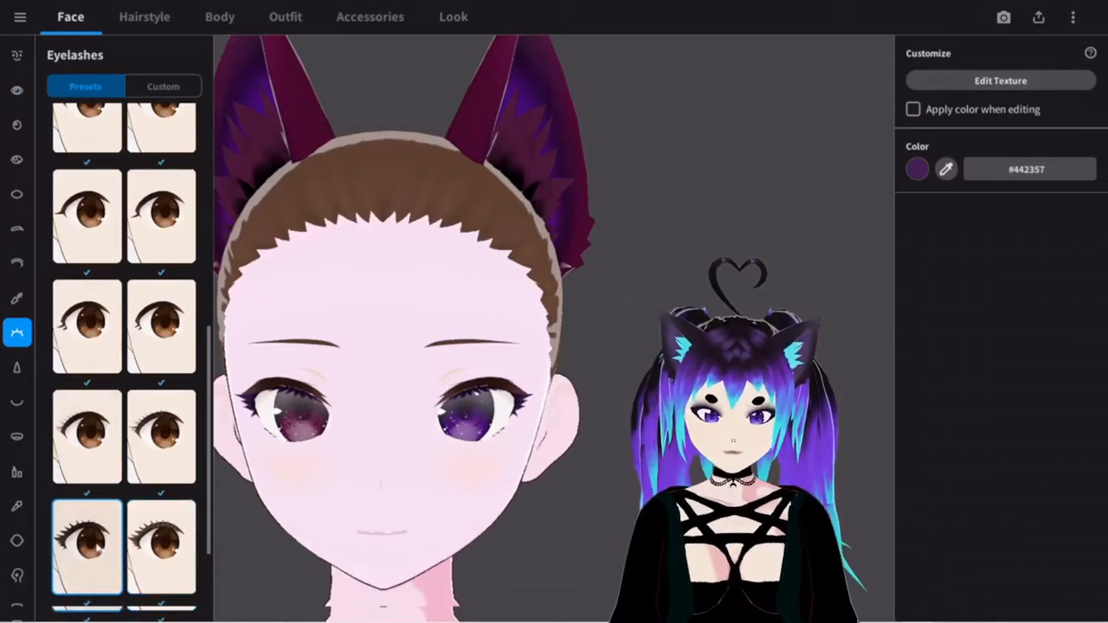
left_click(161, 547)
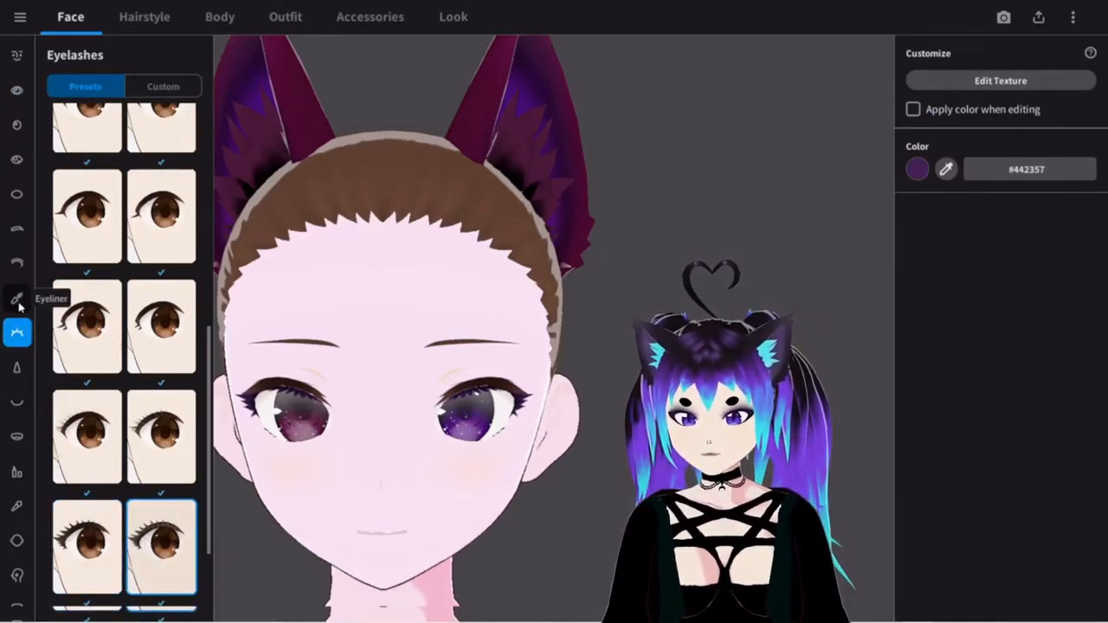
Step: Set the eye set's Lower Eyelashes Tips parameter to 52.863
left_click(16, 91)
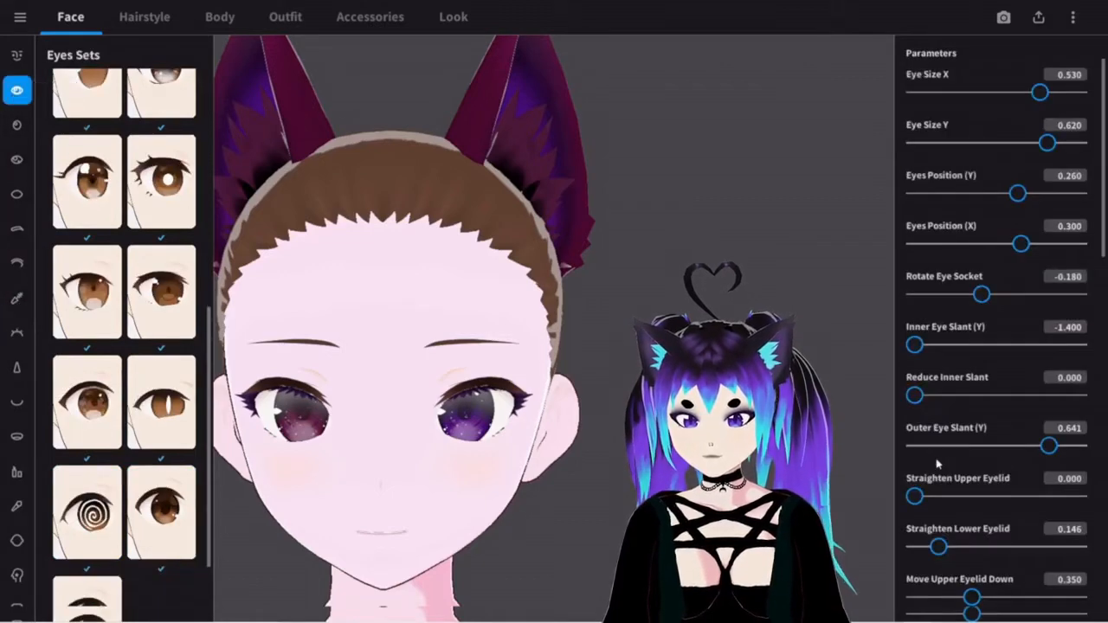
scroll(1020, 494, "down", 3)
scroll(1018, 491, "down", 5)
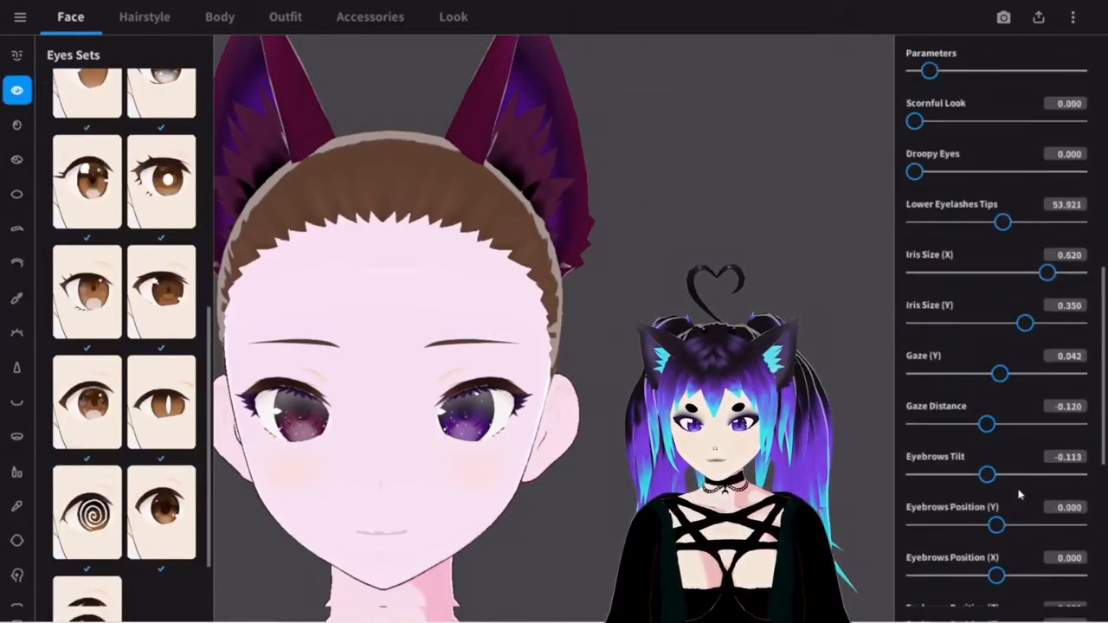
left_click_drag(1002, 258, 1004, 298)
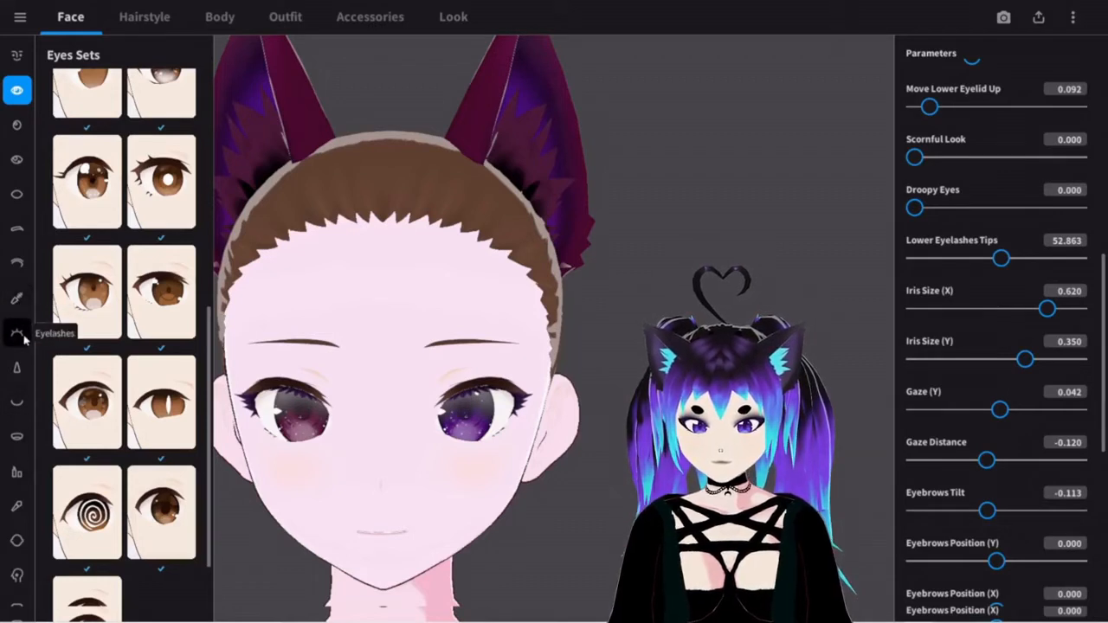
Step: Try several eyeliner presets from the first half of the collection on the avatar
left_click(17, 298)
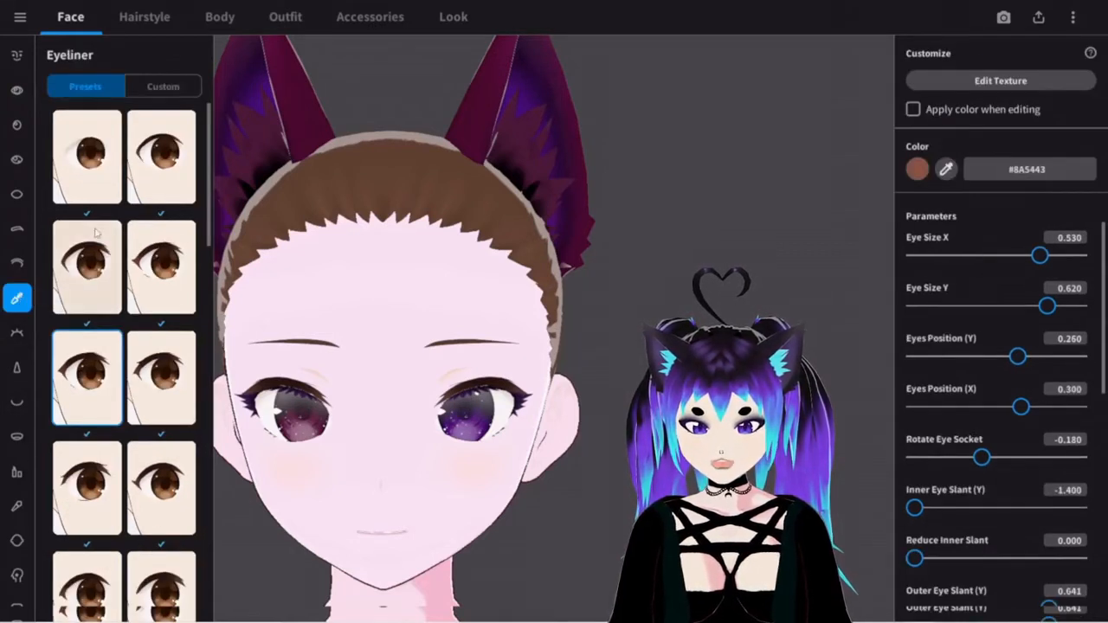
left_click(91, 268)
scroll(148, 335, "up", 1)
scroll(149, 335, "up", 1)
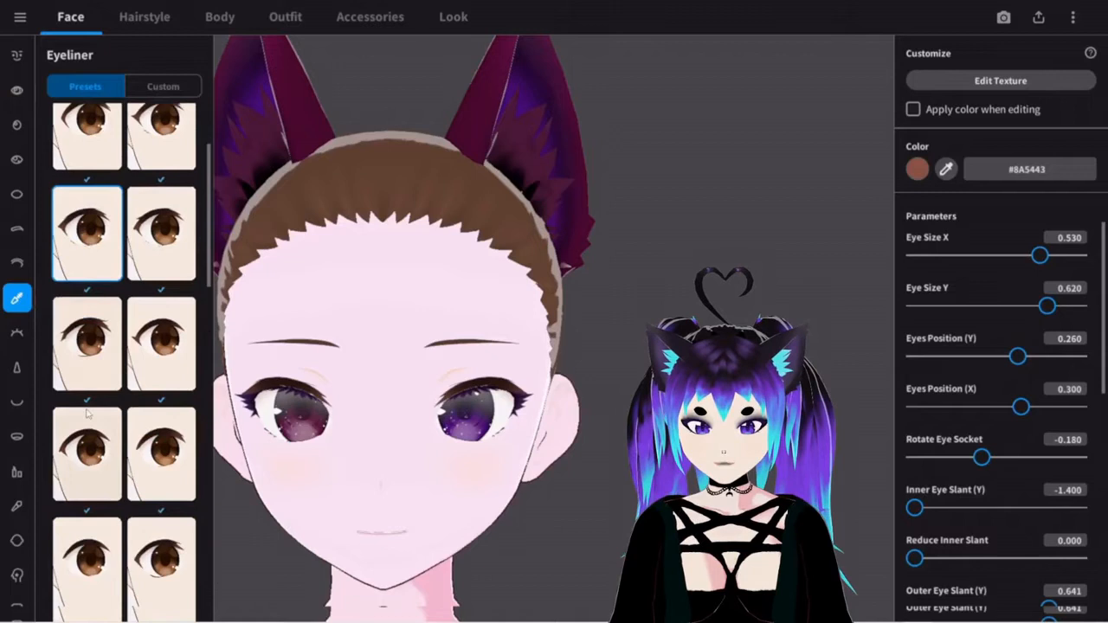
left_click(160, 368)
scroll(154, 459, "down", 2)
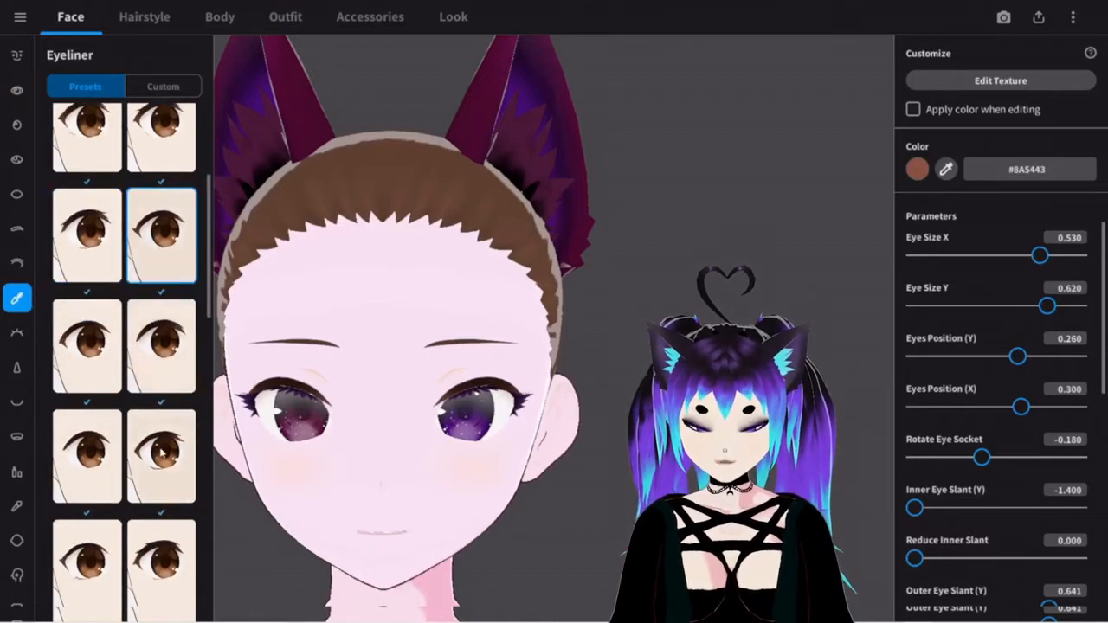
scroll(149, 437, "down", 1)
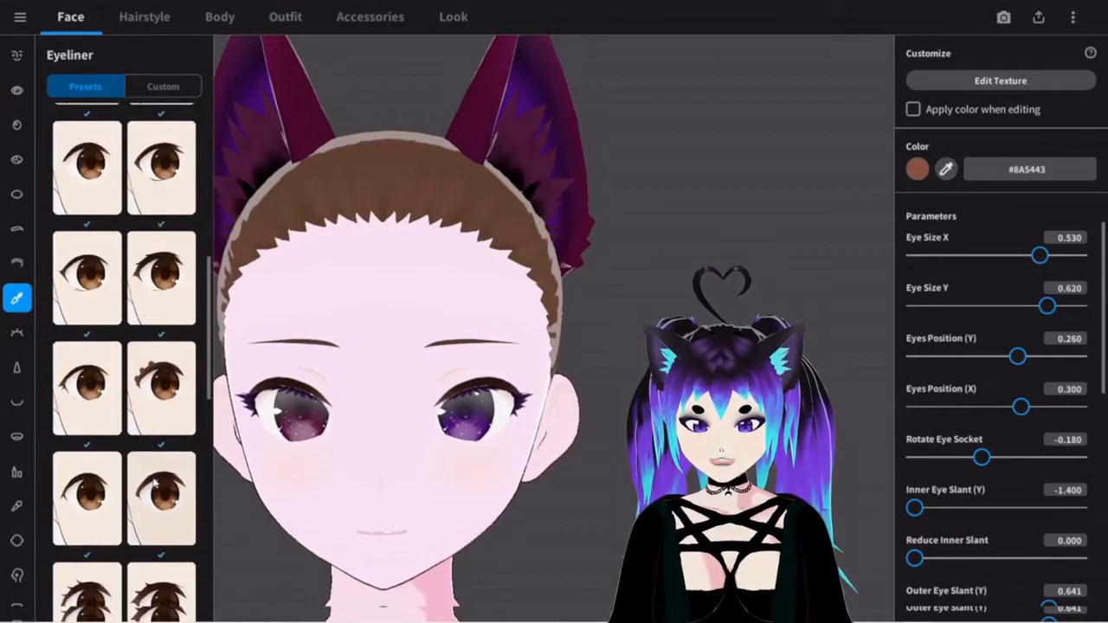
left_click(109, 485)
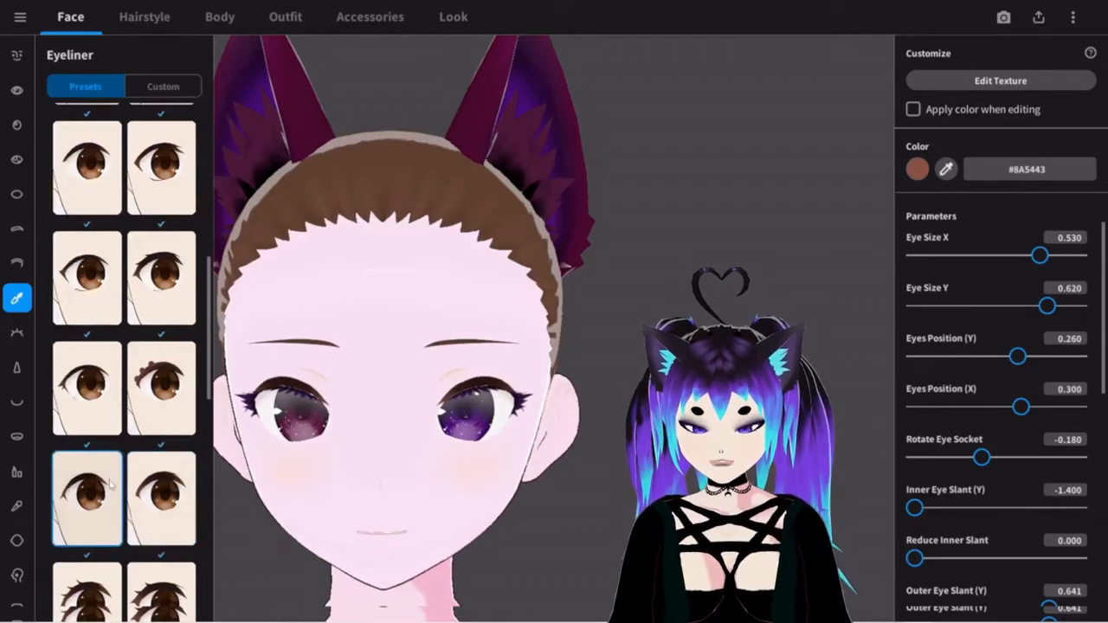
Step: Try two more eyeliner presets near the end of the collection
scroll(111, 487, "down", 3)
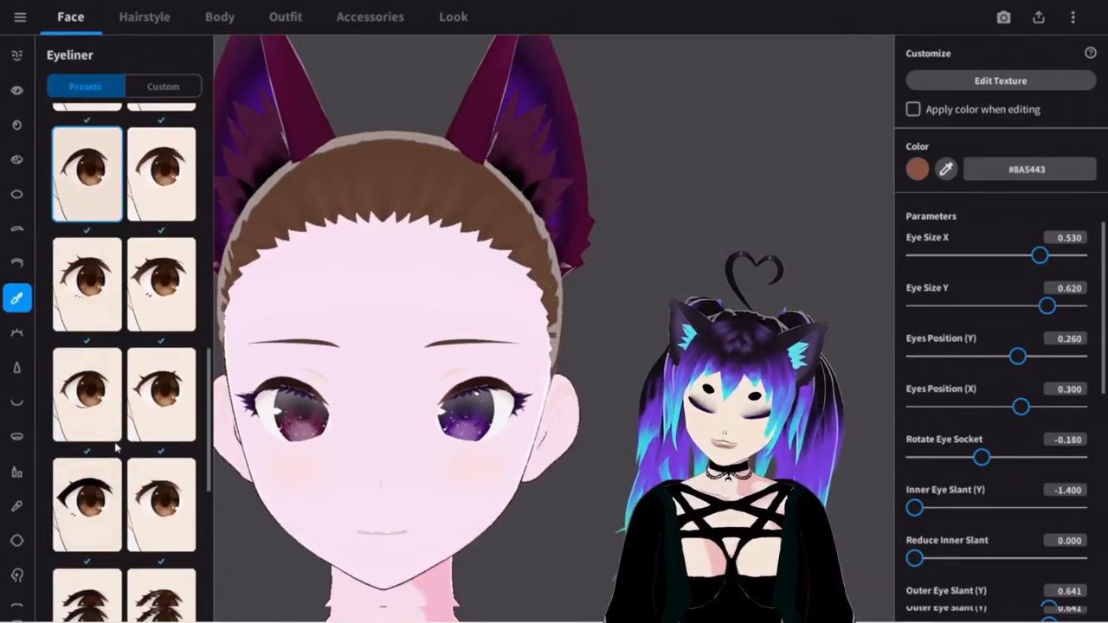
scroll(115, 445, "down", 5)
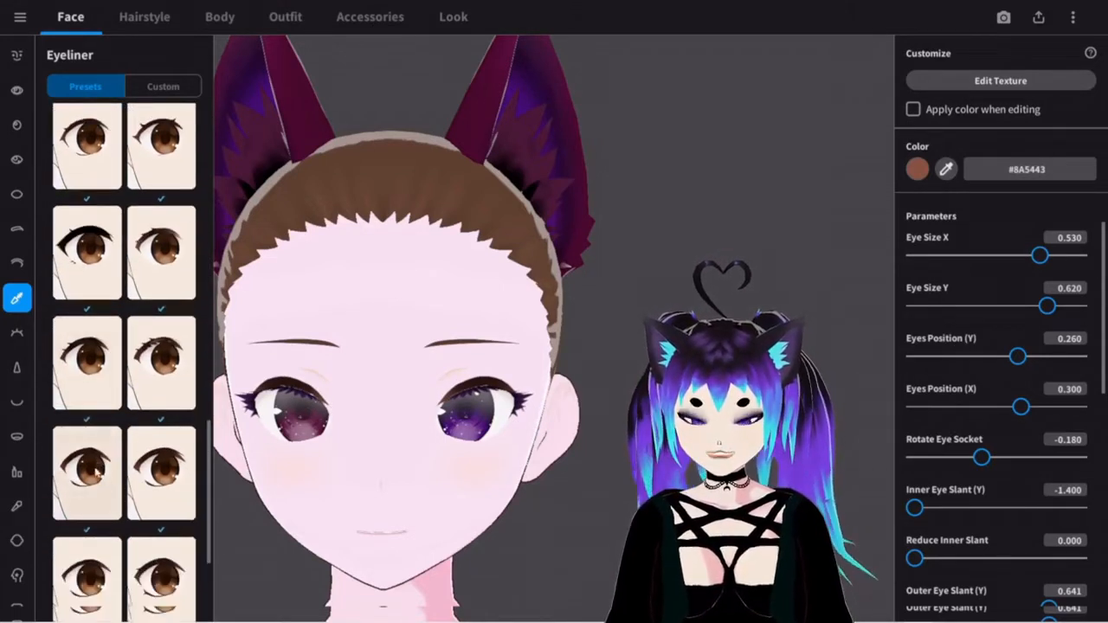
scroll(97, 472, "down", 3)
left_click(86, 328)
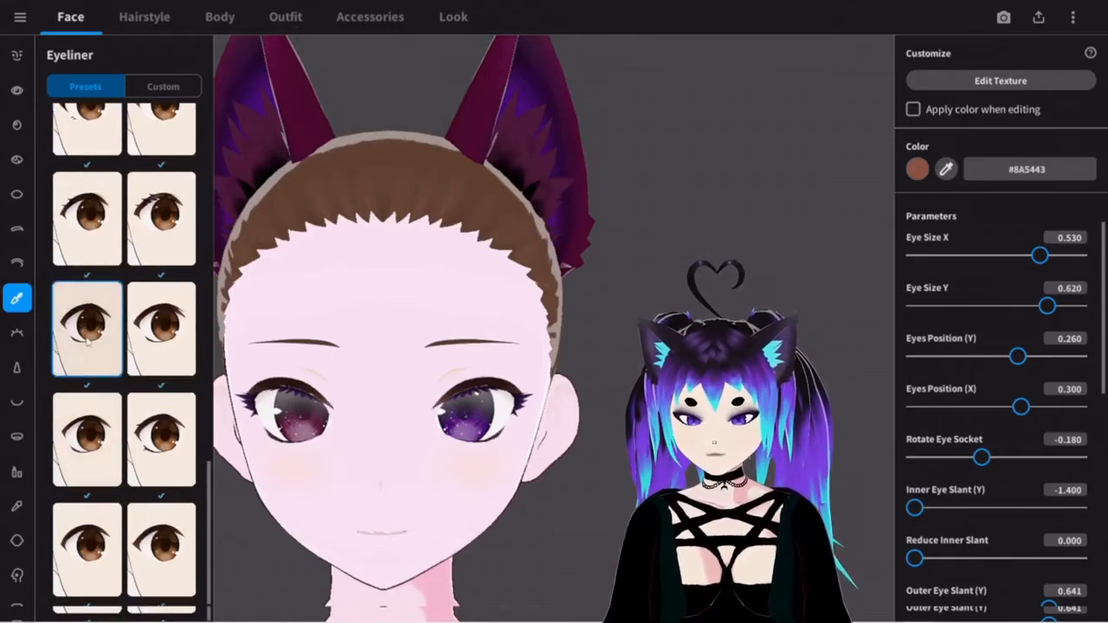
left_click(161, 554)
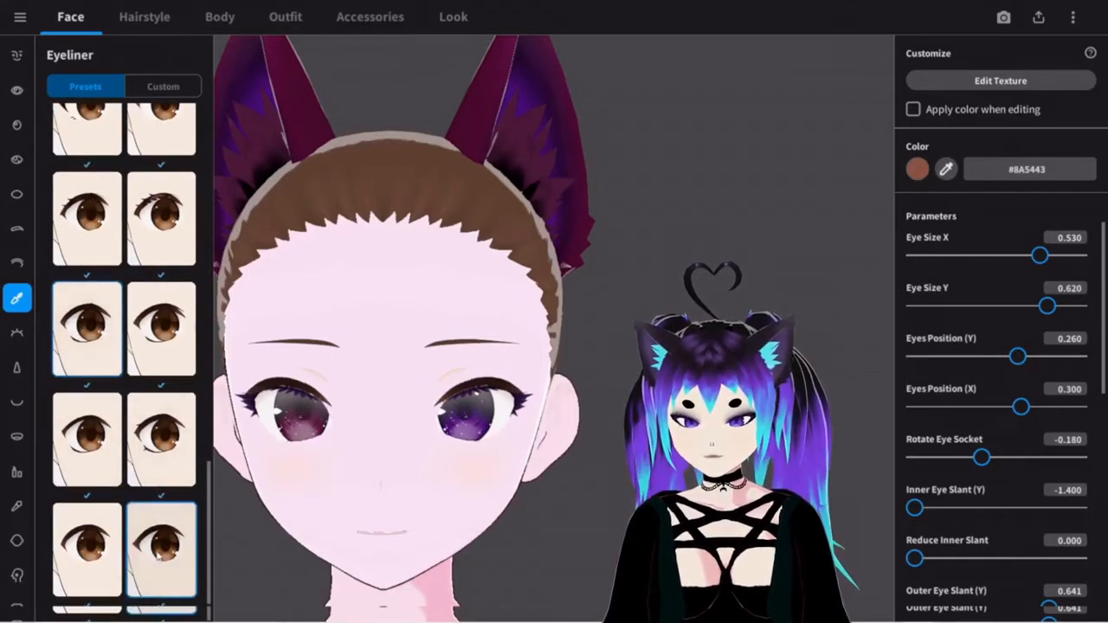
Step: Apply the winged eyeliner preset, the second style in the second row of the collection
scroll(143, 515, "up", 5)
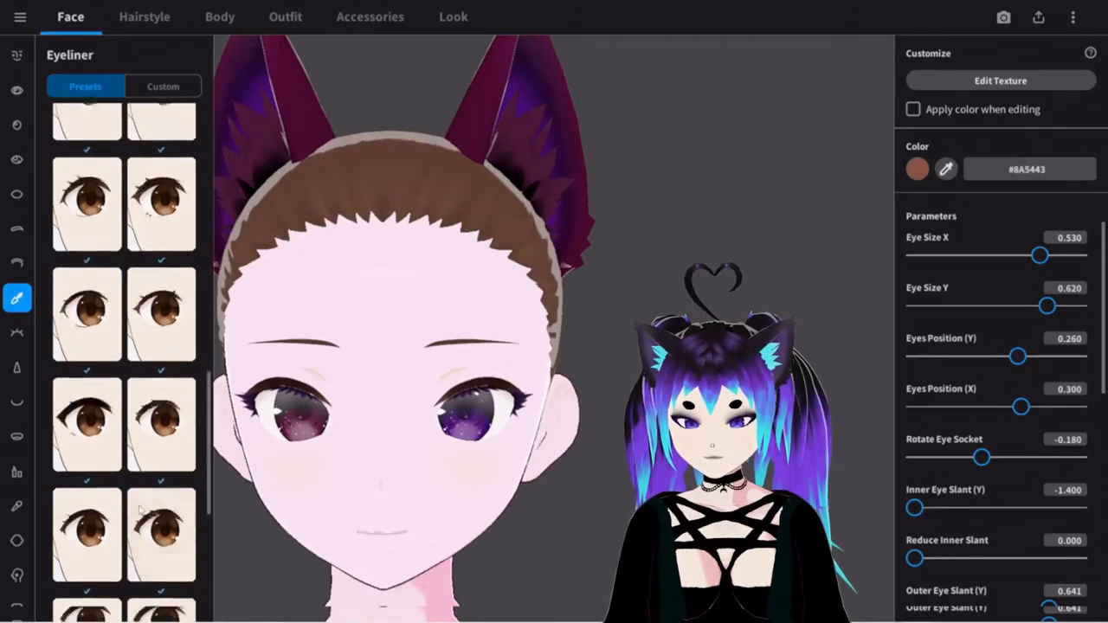
scroll(141, 512, "up", 4)
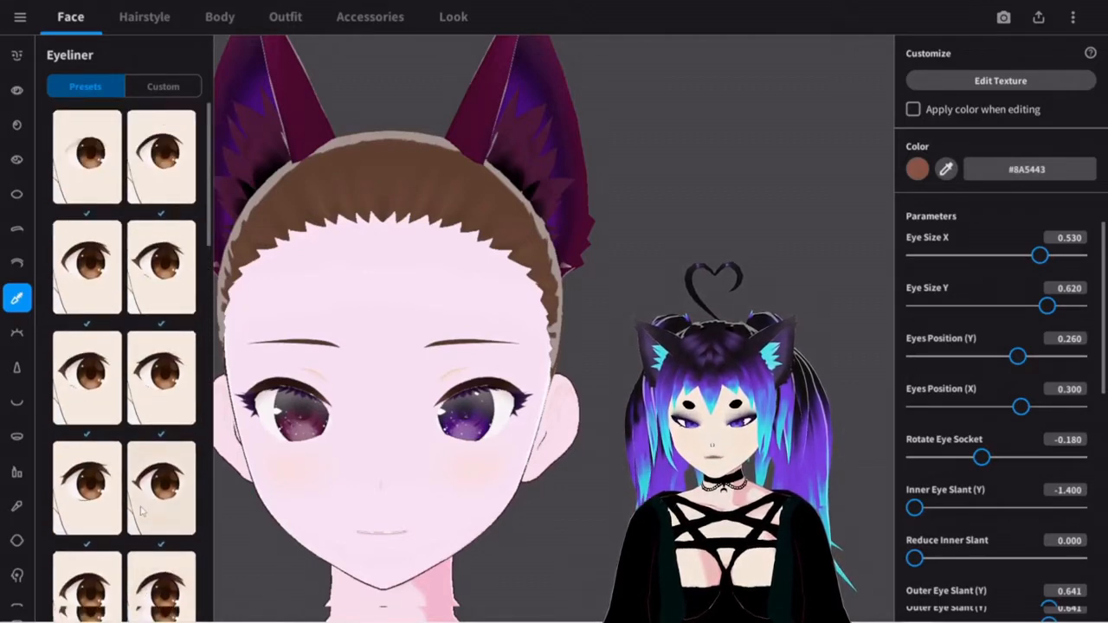
left_click(164, 271)
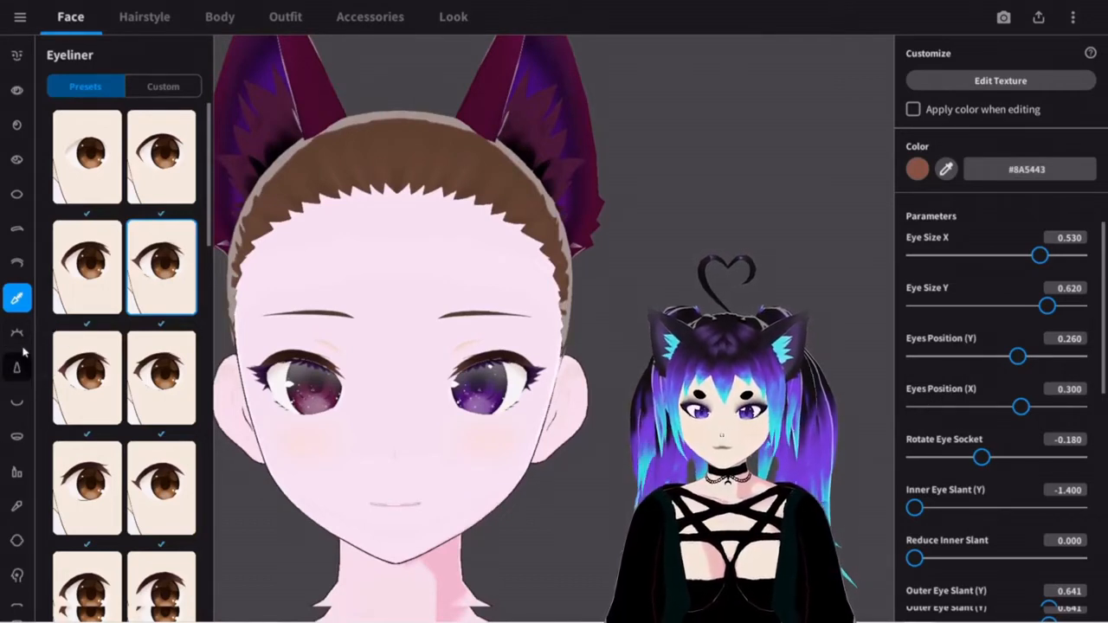
Step: Recolour the scleras to light pink #FECBD9
left_click(17, 230)
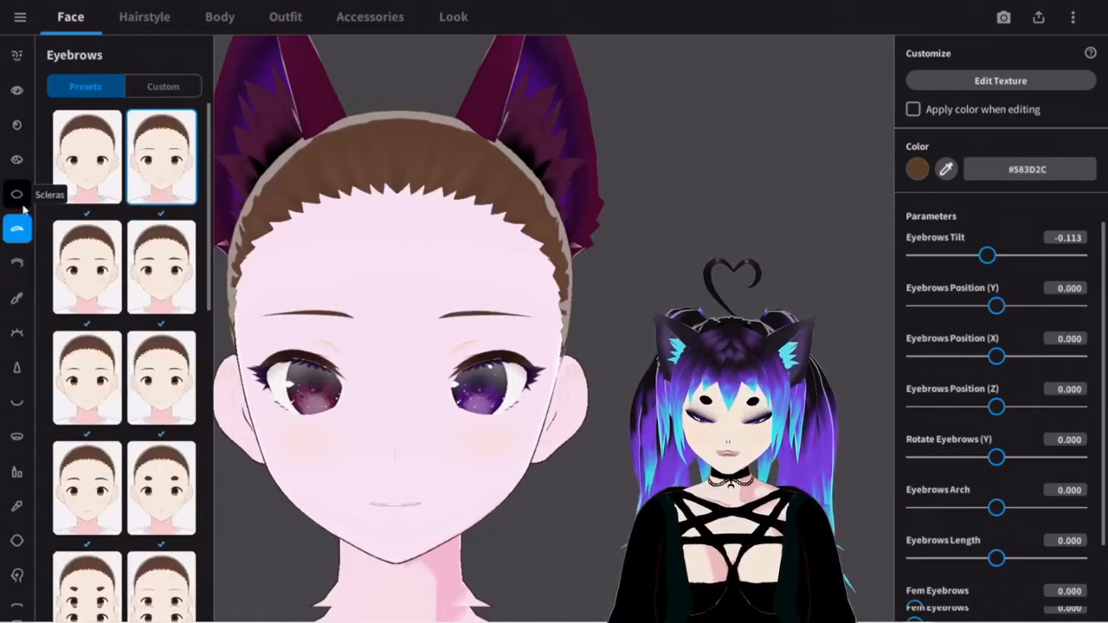
left_click(17, 196)
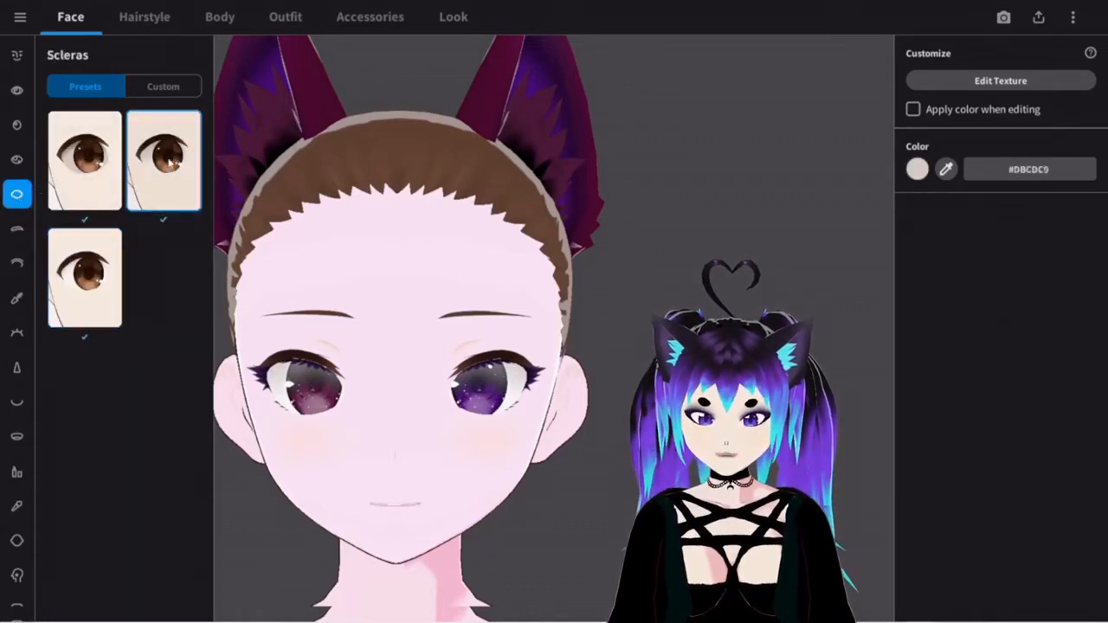
left_click(916, 170)
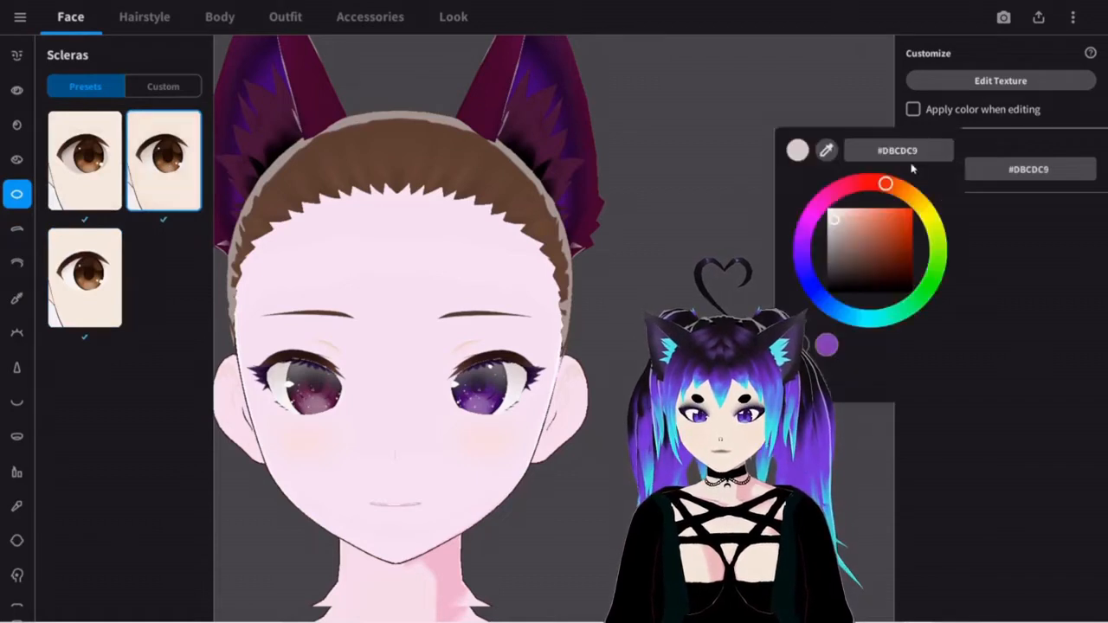
mouse_move(857, 183)
left_mouse_down()
mouse_move(881, 184)
mouse_move(851, 184)
left_mouse_up()
left_click_drag(847, 232, 846, 211)
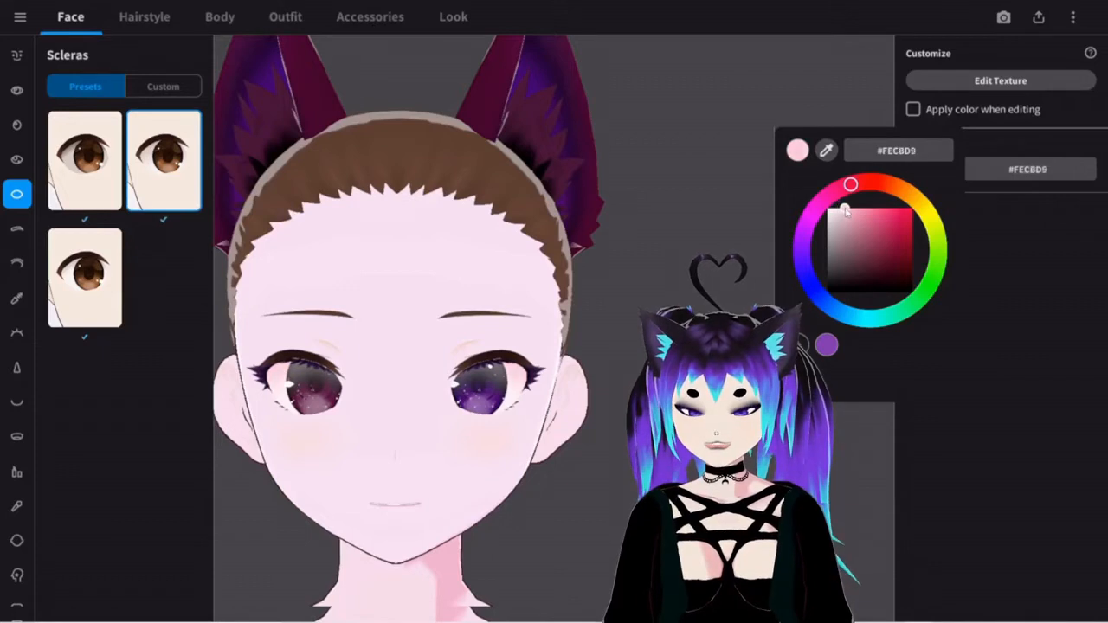
left_click(23, 233)
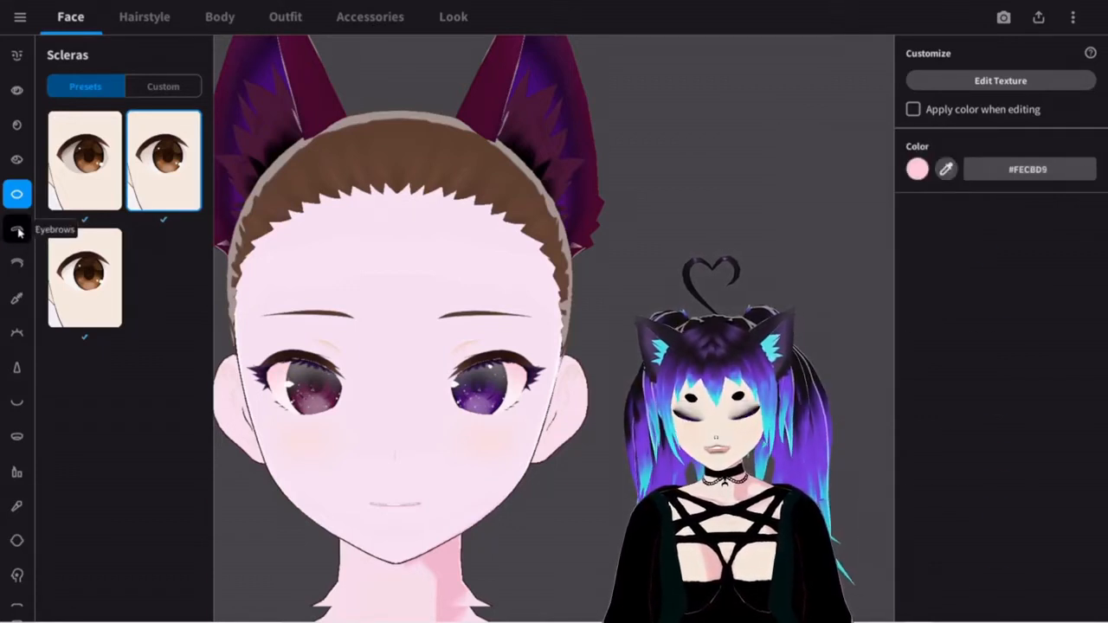
Step: Apply the short, thick oval eyebrow preset to the avatar
left_click(17, 229)
scroll(149, 313, "down", 1)
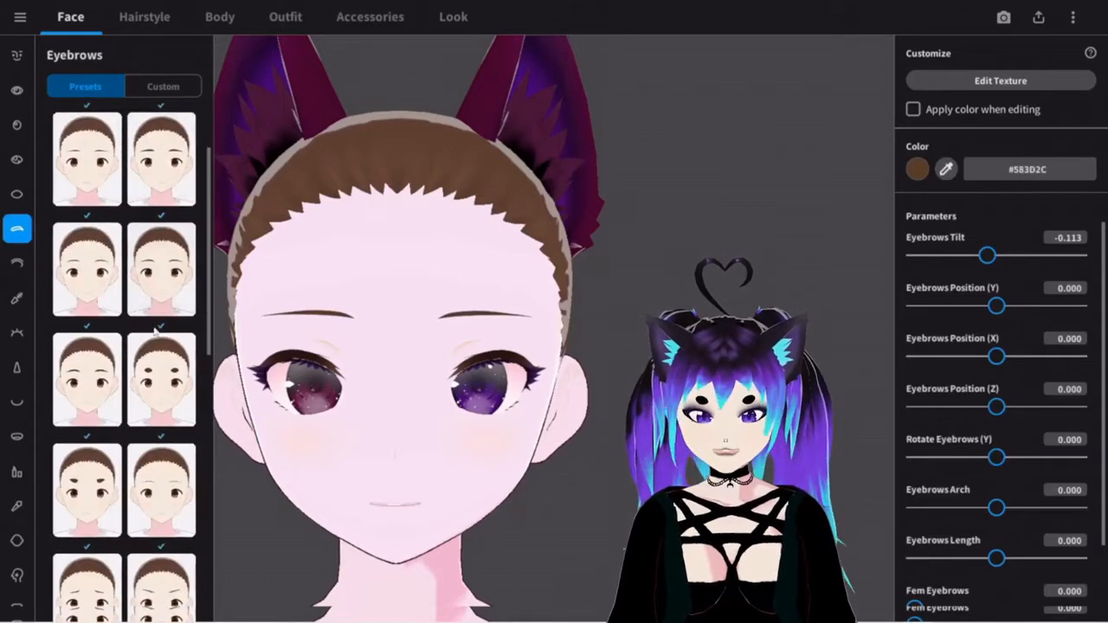
left_click(158, 389)
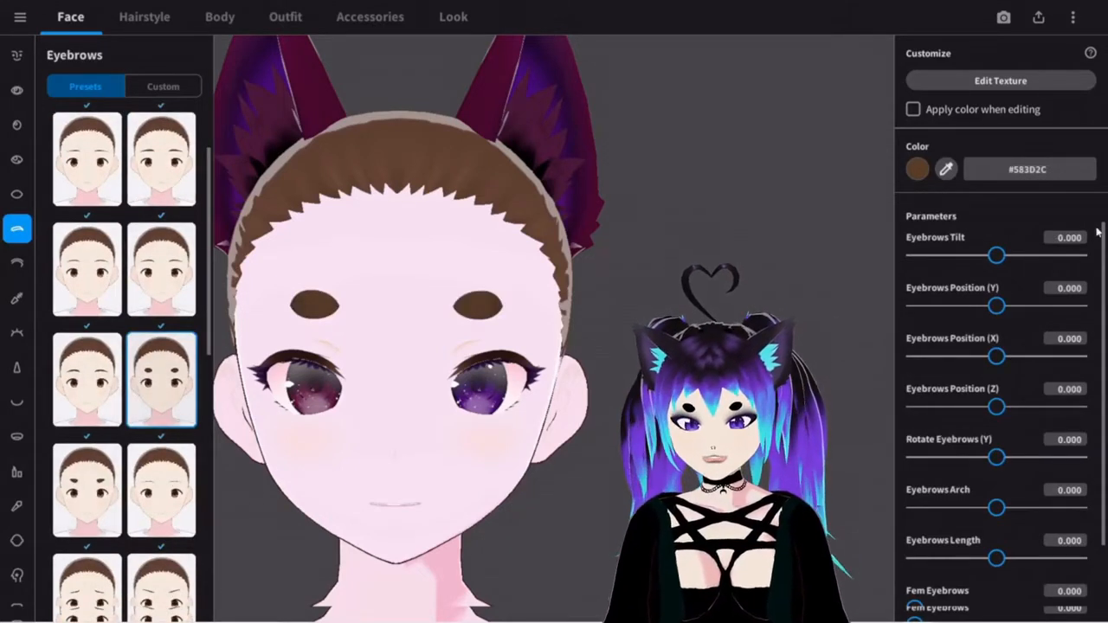
Step: Set Eyebrows Tilt to 0.099, Eyebrows Position Y to -0.275, X to 0.106 and Z to 1.000, and Rotate Eyebrows (Y) to -0.507
mouse_move(993, 259)
left_mouse_down()
mouse_move(950, 261)
mouse_move(999, 266)
left_mouse_up()
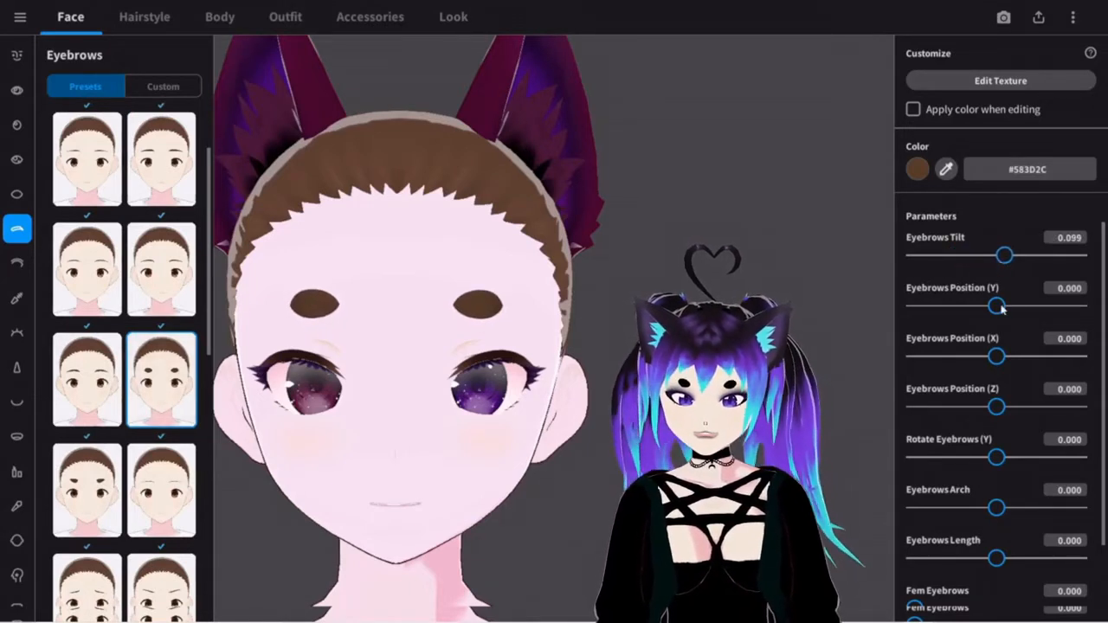
left_click_drag(1000, 310, 1009, 366)
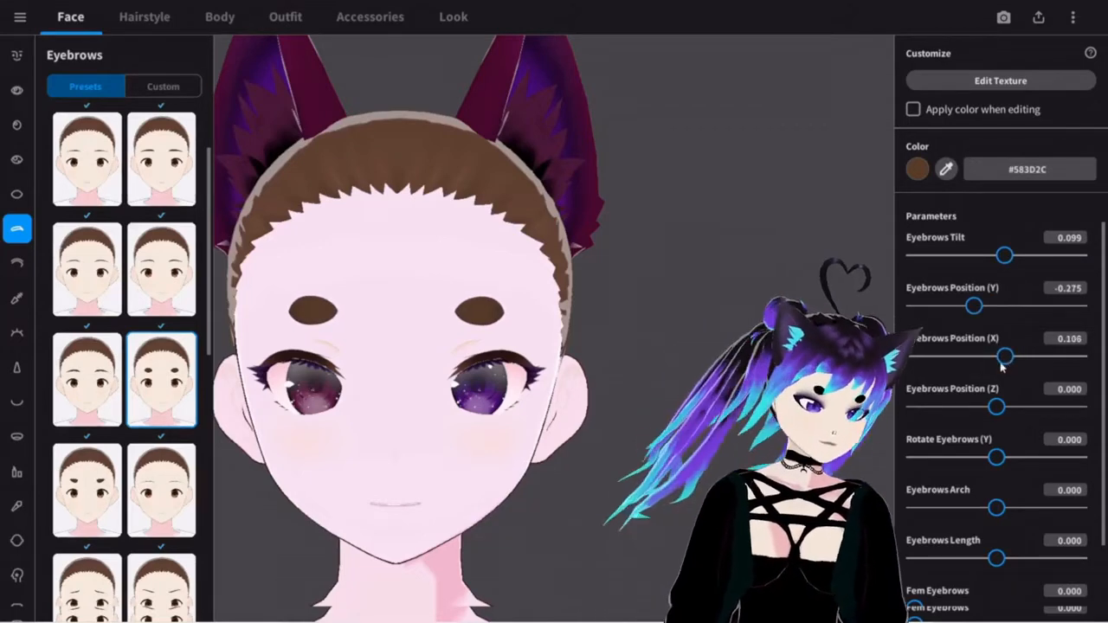
left_click_drag(997, 407, 1087, 405)
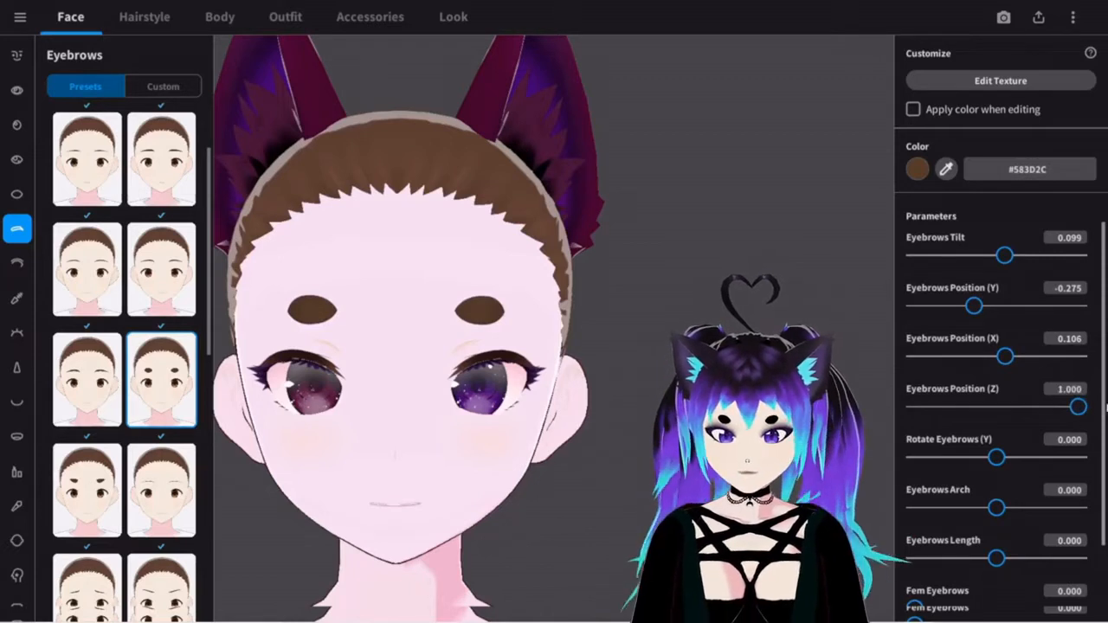
left_click_drag(996, 463, 954, 458)
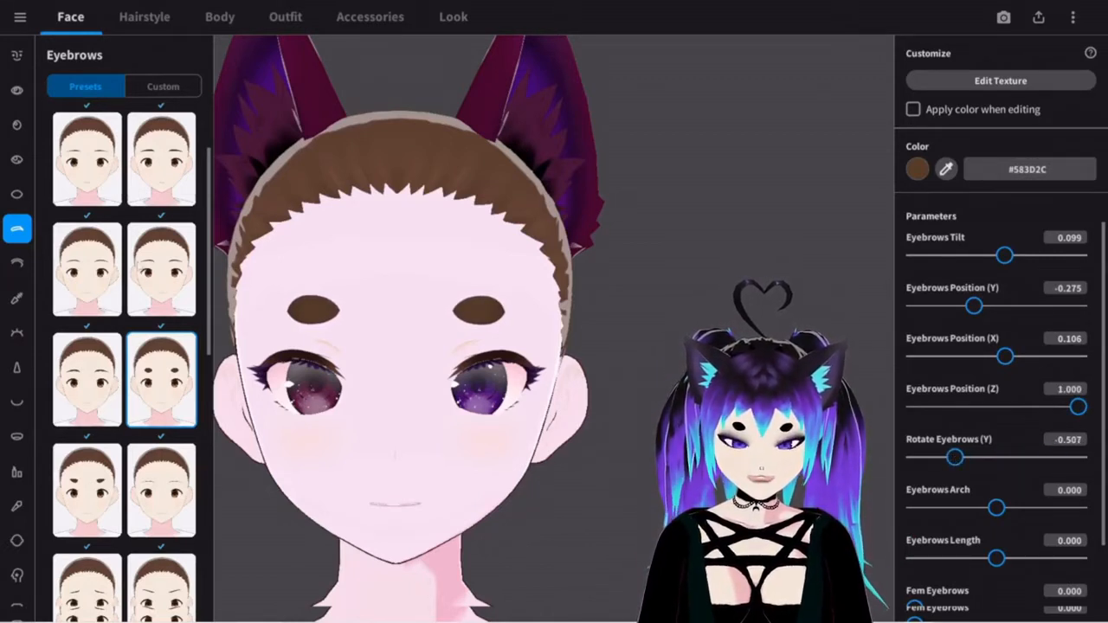
Step: Darken the sclera colour to a muted pink, #D6B5BE
left_click(15, 195)
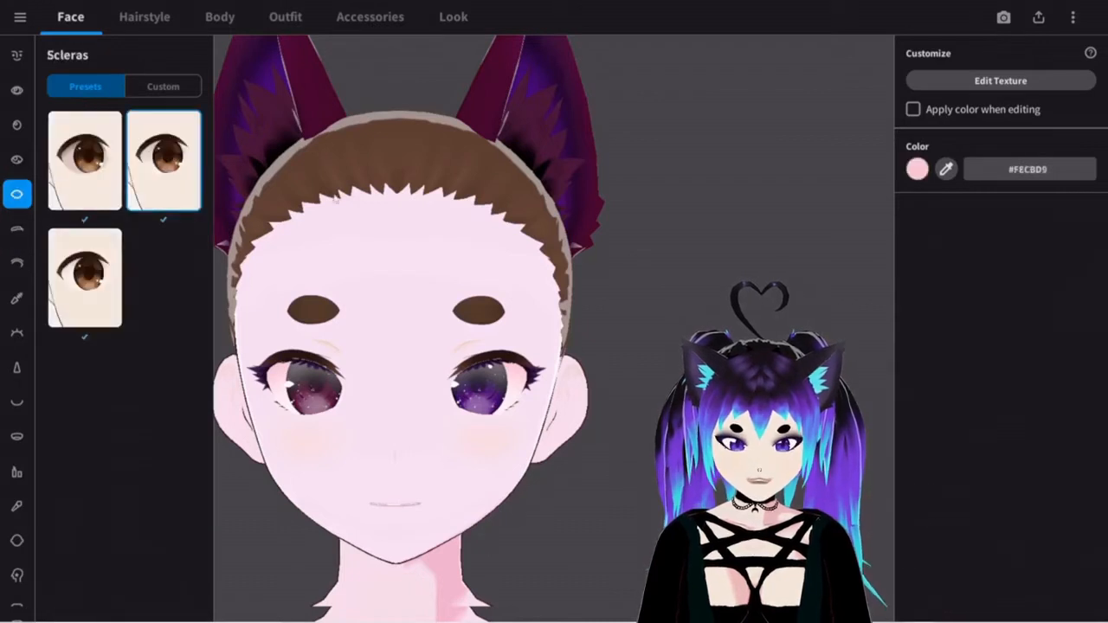
left_click(917, 170)
mouse_move(859, 216)
left_mouse_down()
mouse_move(833, 209)
mouse_move(841, 223)
left_mouse_up()
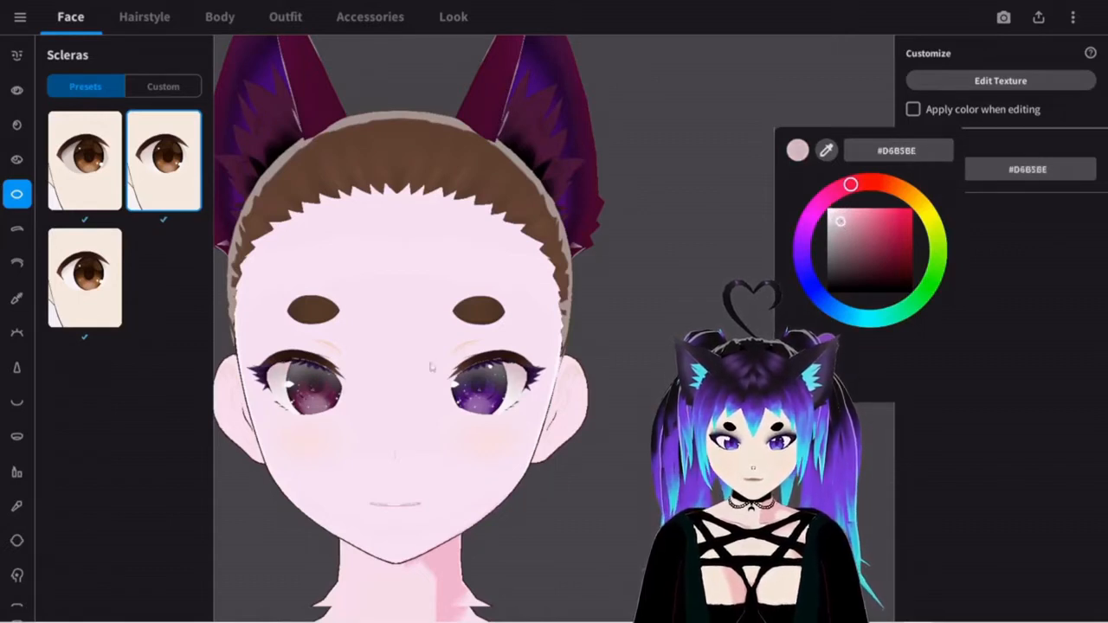
left_click(17, 233)
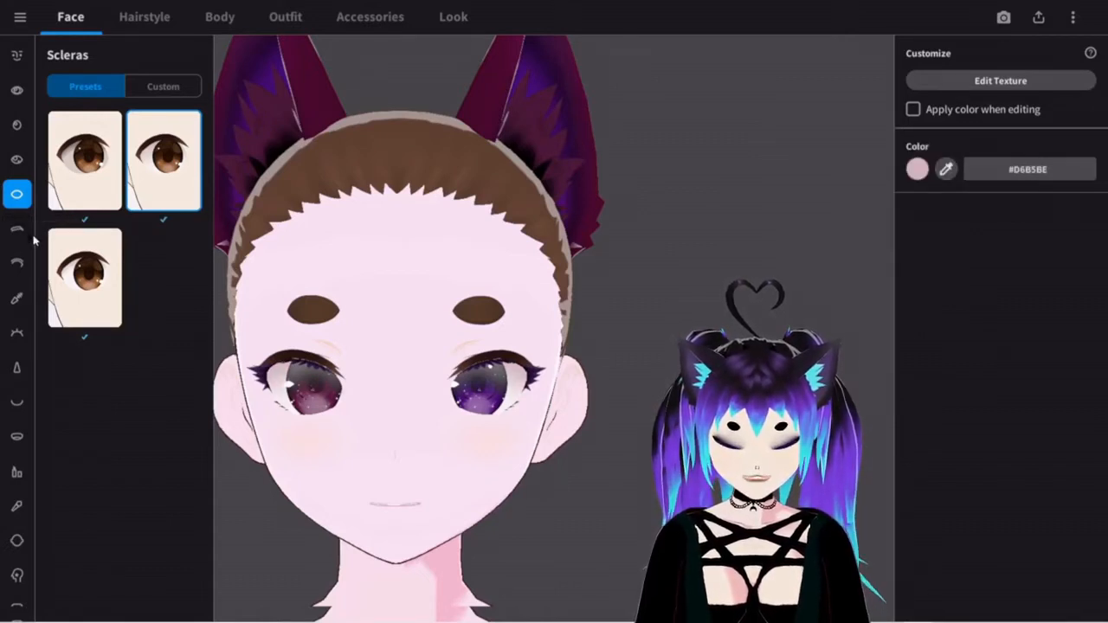
Step: Set Eyebrows Length to -0.416 and Eyebrows Position (X) to 0.183, and slightly lower the Eyebrows Arch
left_click(16, 232)
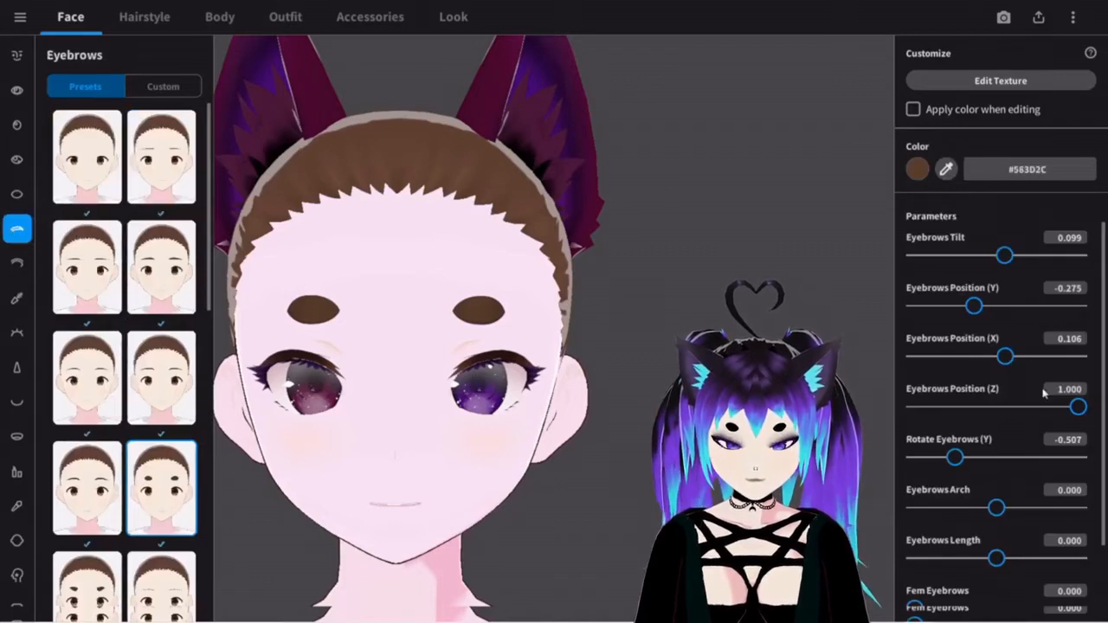
scroll(980, 451, "down", 2)
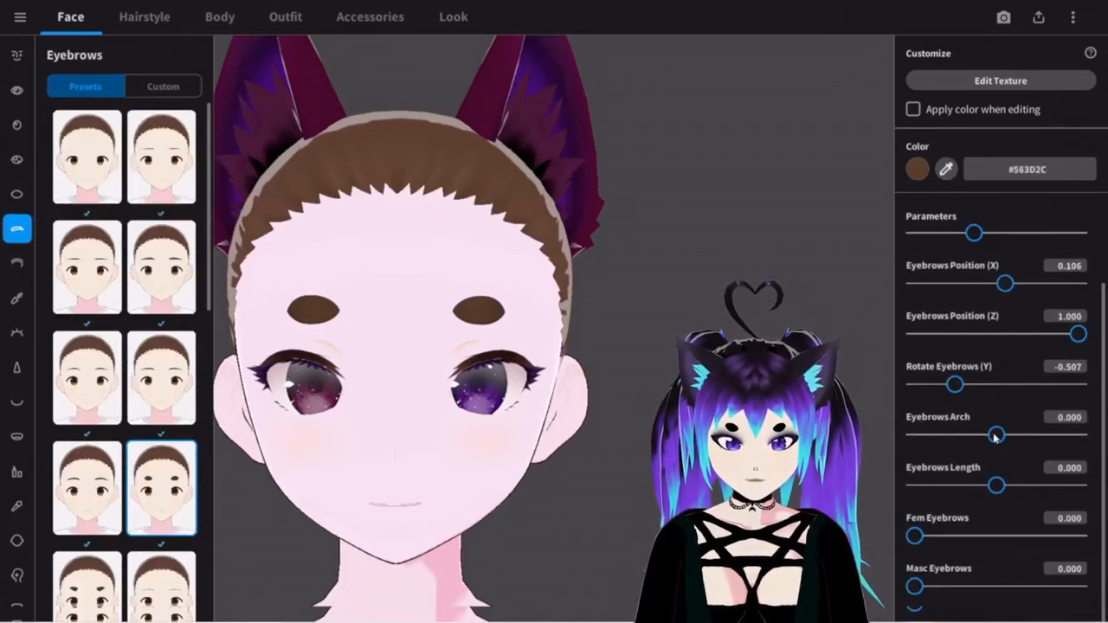
mouse_move(996, 438)
left_mouse_down()
mouse_move(979, 437)
mouse_move(994, 436)
left_mouse_up()
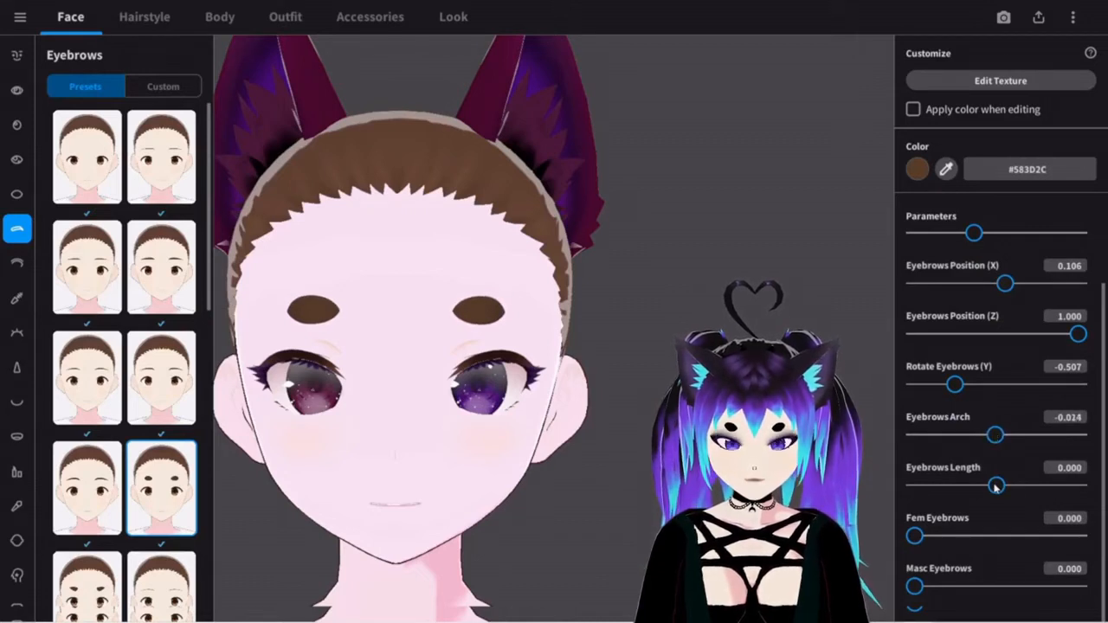
left_click_drag(994, 486, 948, 502)
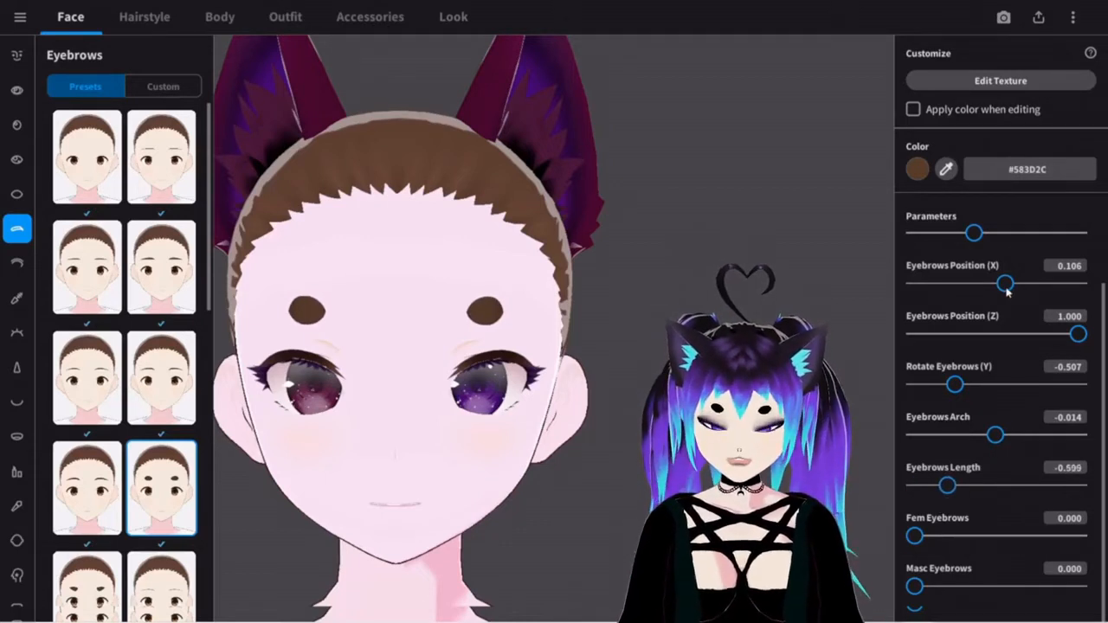
mouse_move(1006, 287)
left_mouse_down()
mouse_move(1031, 286)
mouse_move(1011, 285)
left_mouse_up()
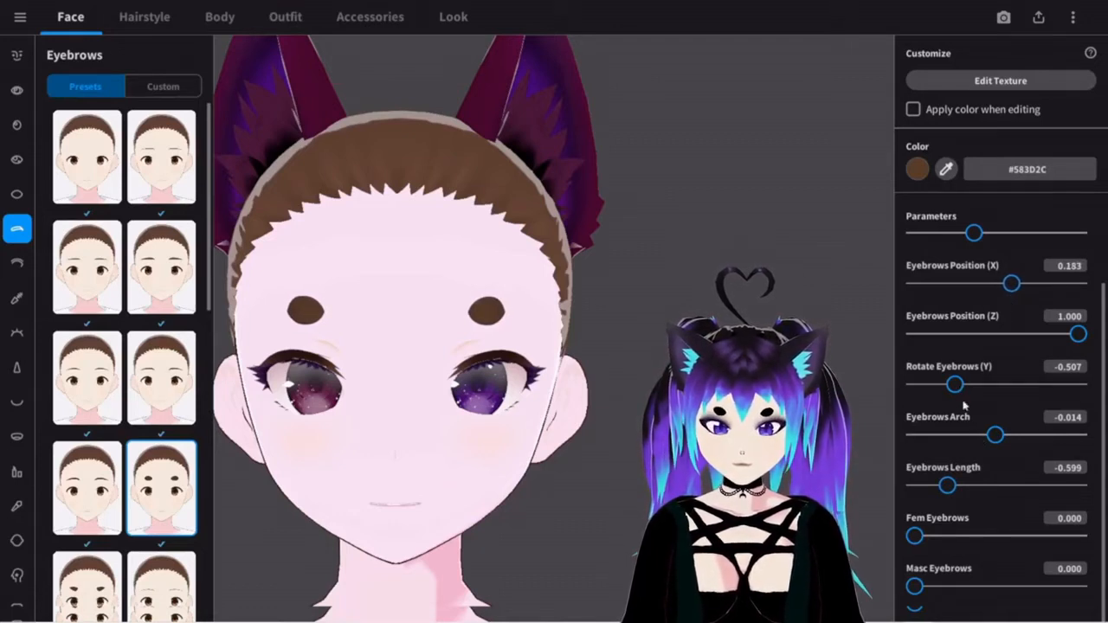
left_click_drag(958, 486, 962, 488)
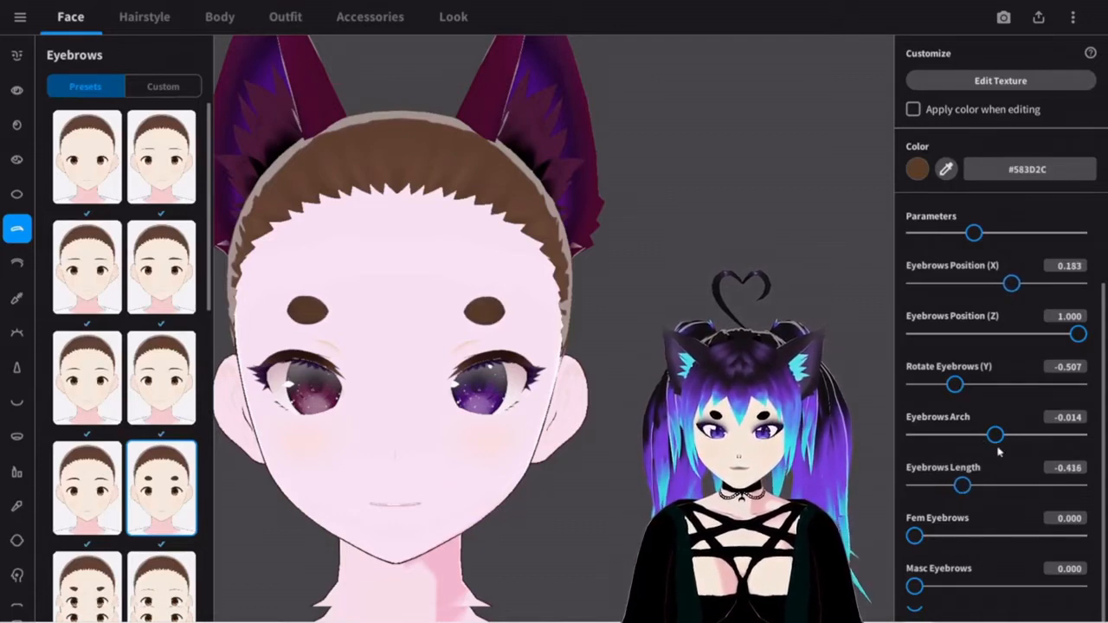
mouse_move(995, 435)
left_mouse_down()
mouse_move(1012, 435)
mouse_move(991, 440)
left_mouse_up()
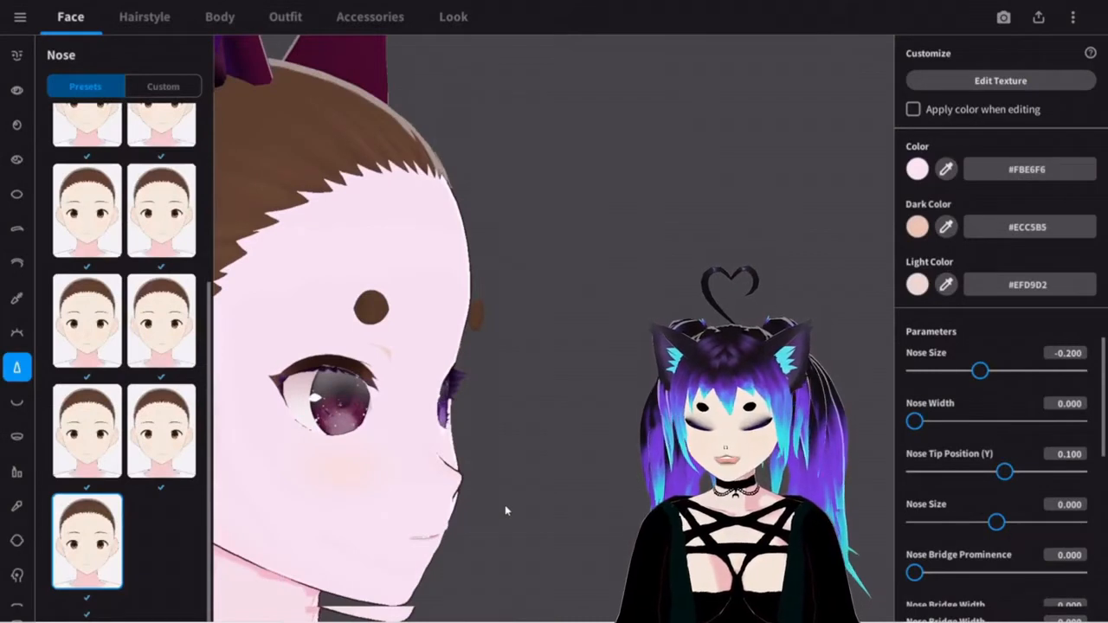
Step: Set Nose Width to 0.539, Nose Tip Position (Y) to 0.135 and the second Nose Size parameter to 0.388
mouse_move(982, 370)
left_mouse_down()
mouse_move(1071, 374)
mouse_move(981, 372)
left_mouse_up()
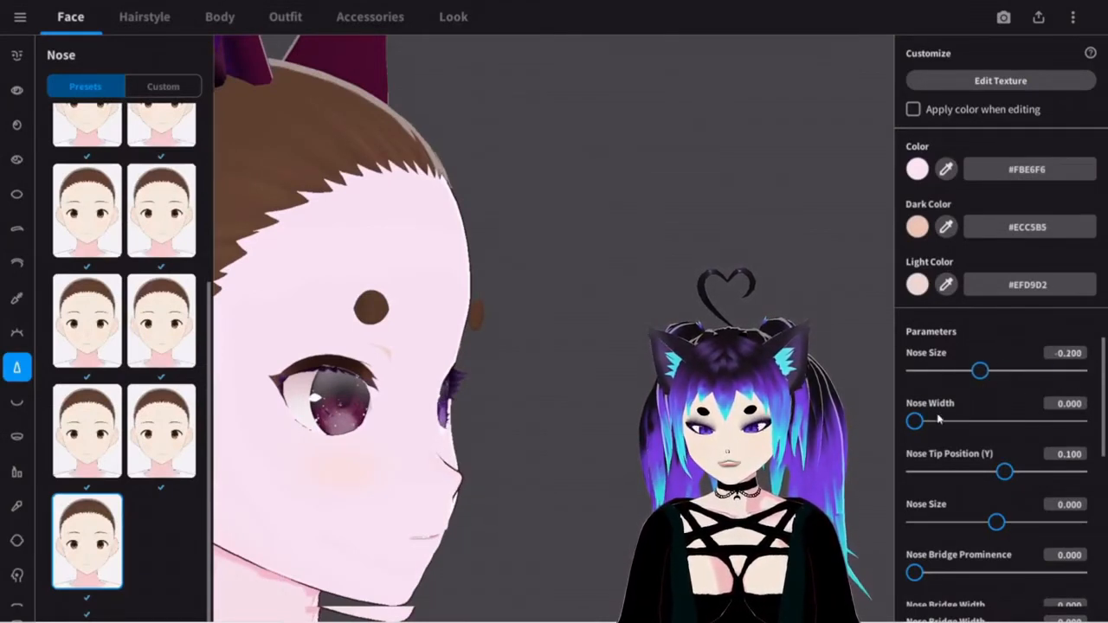
left_click_drag(916, 420, 1007, 433)
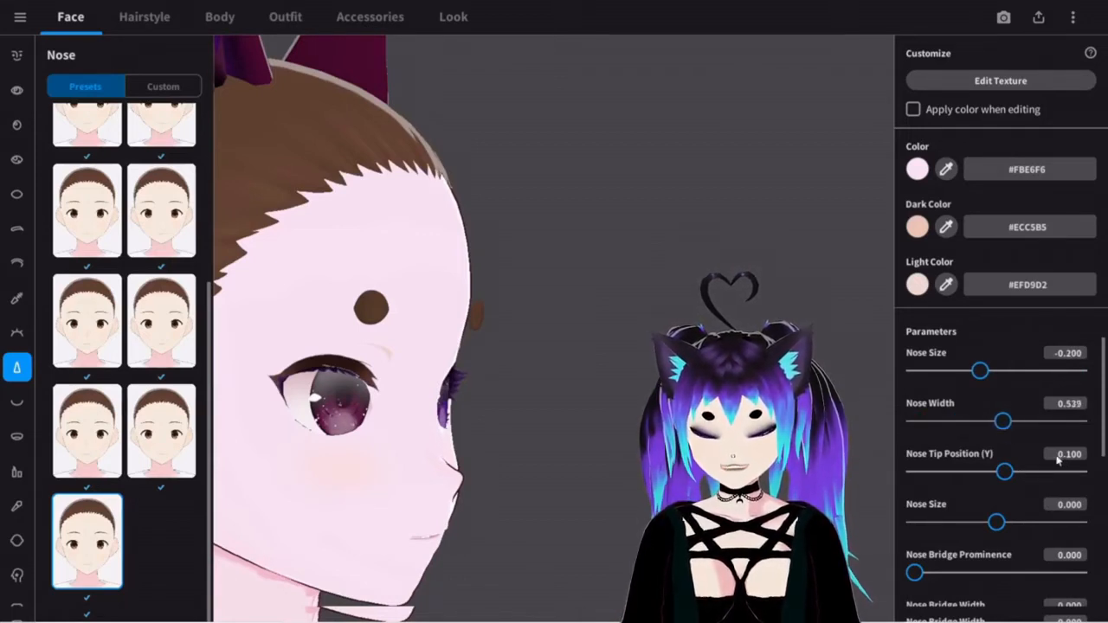
mouse_move(1014, 473)
left_mouse_down()
mouse_move(1082, 472)
mouse_move(954, 471)
mouse_move(1016, 475)
left_mouse_up()
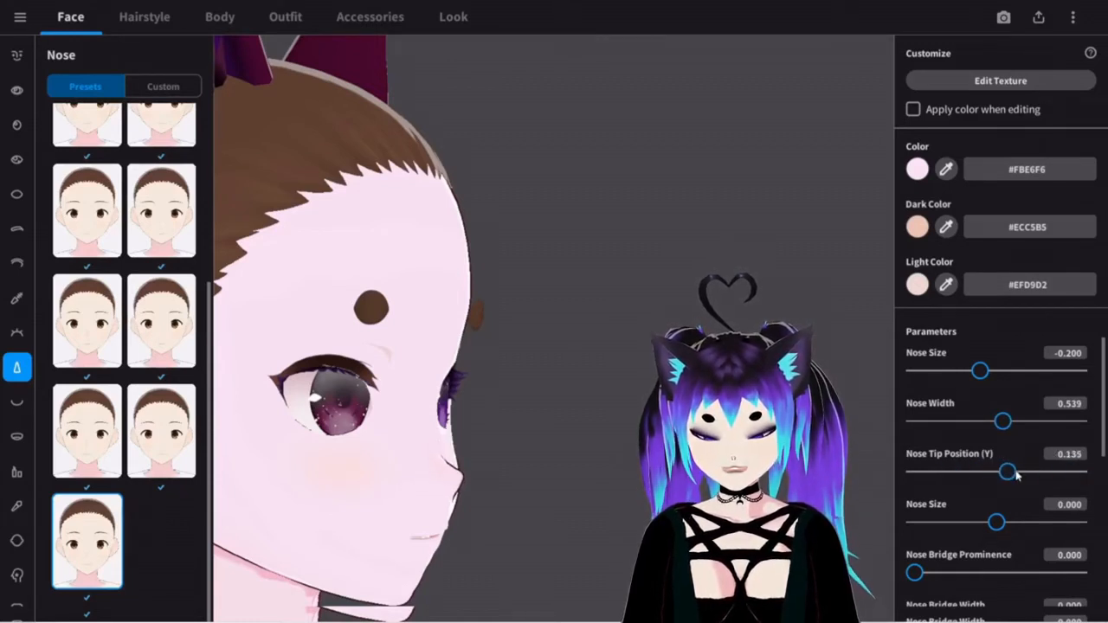
left_click_drag(995, 520, 1027, 522)
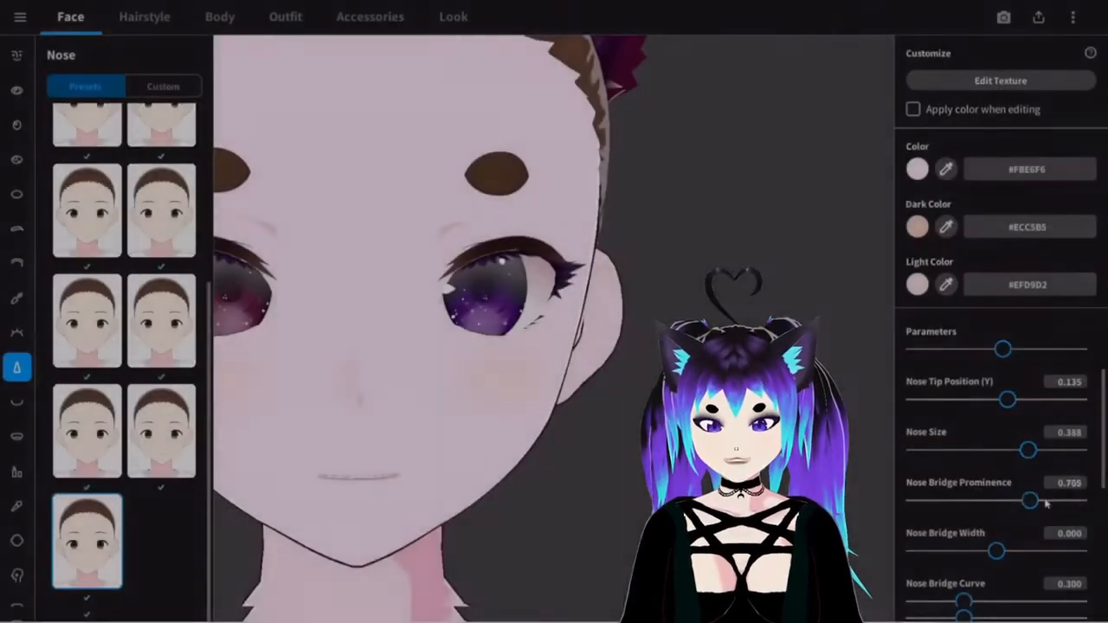
Step: Shape the nose bridge with Prominence 0.000, Width 0.522 and Curve 0.469
left_click_drag(1046, 504, 978, 504)
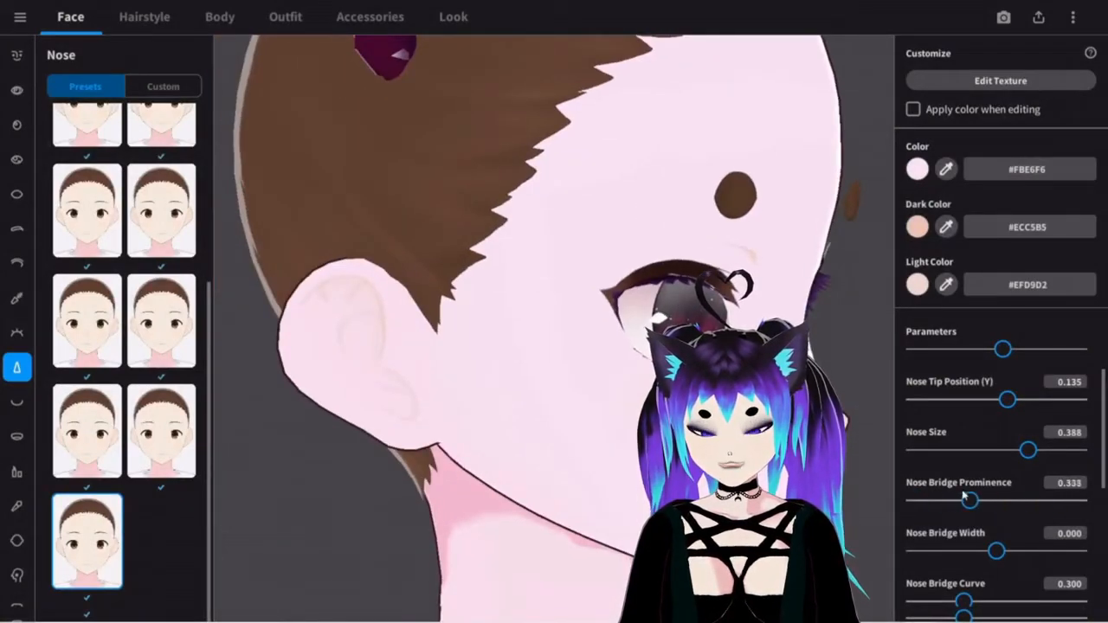
left_click_drag(968, 500, 904, 487)
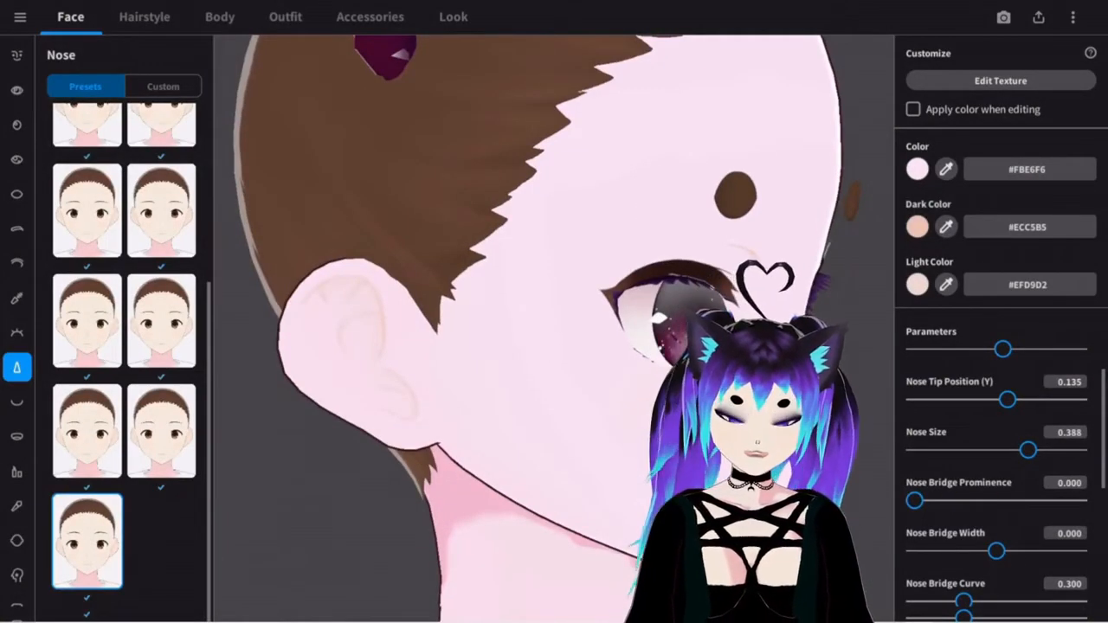
right_click_drag(554, 329, 333, 329)
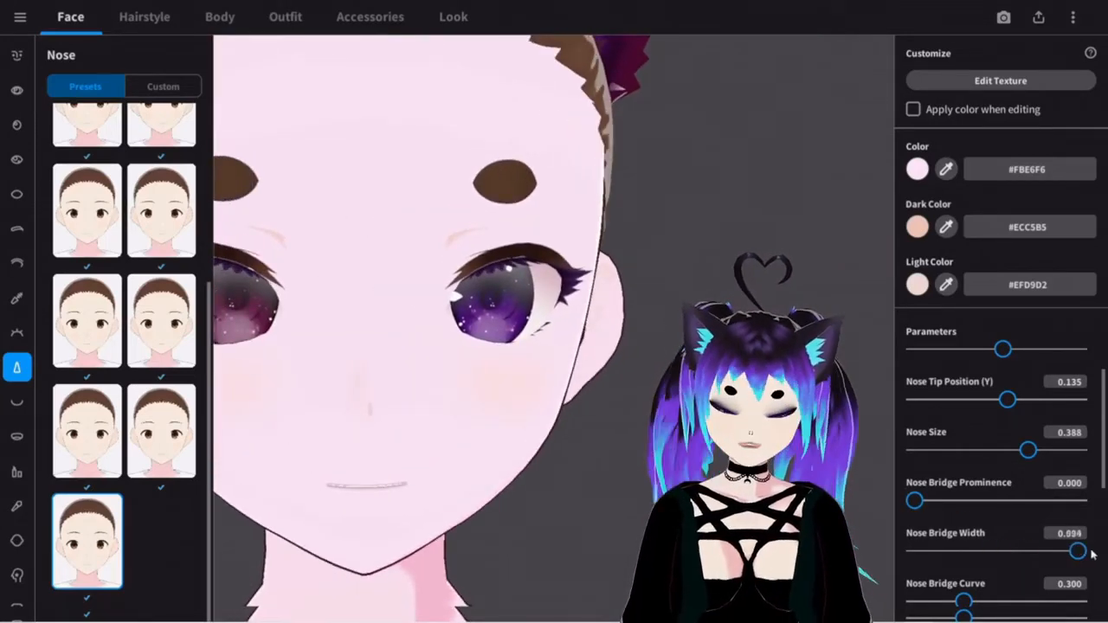
left_click_drag(1078, 551, 1038, 551)
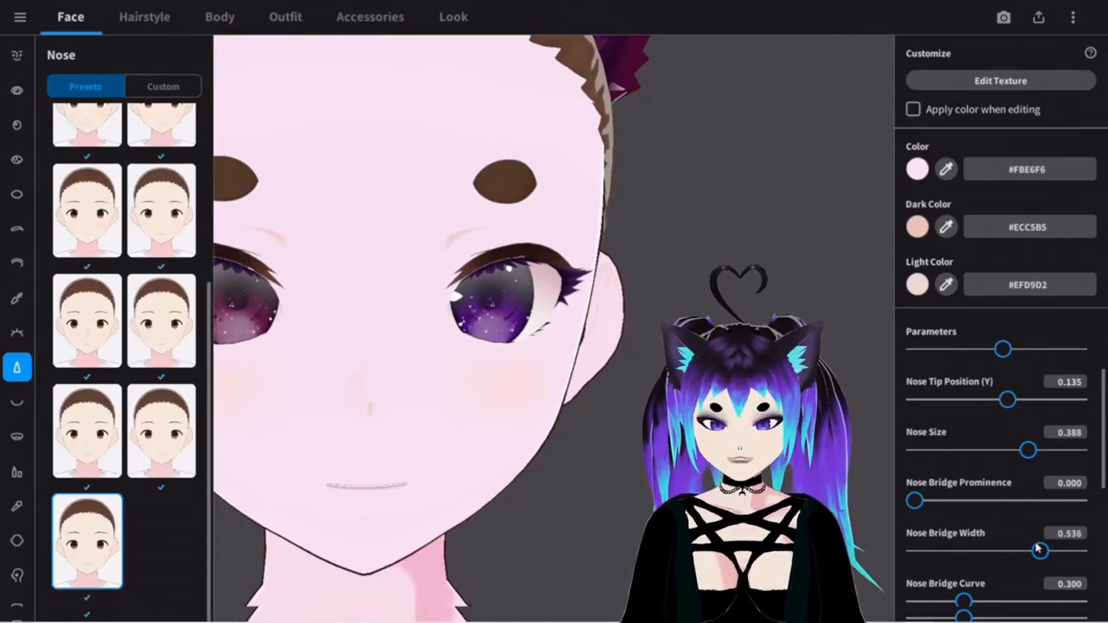
scroll(1014, 543, "down", 1)
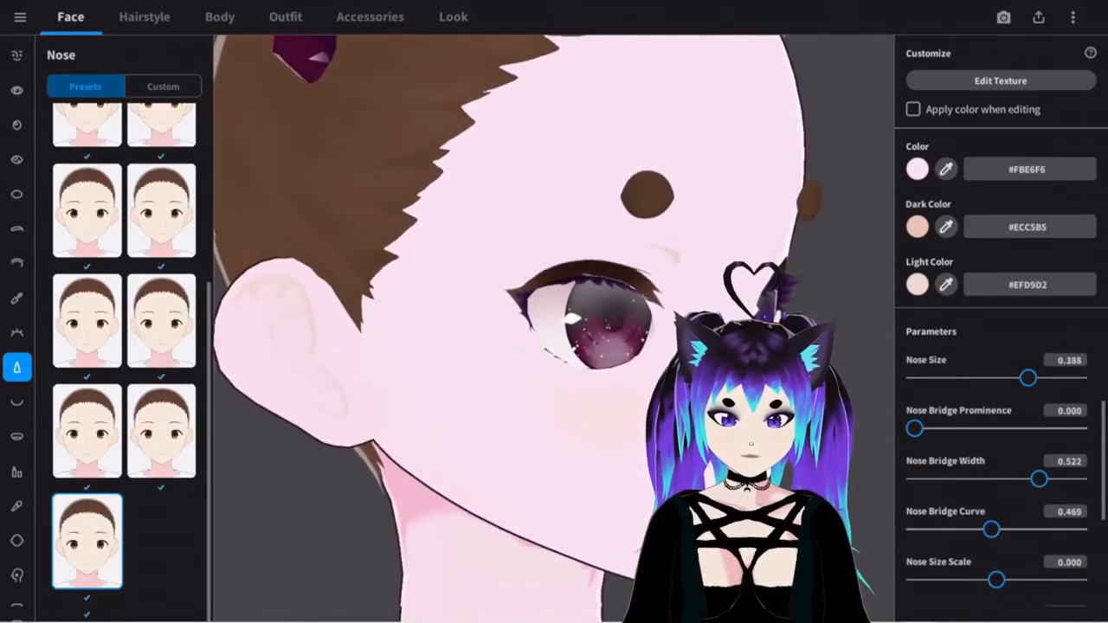
Step: Set Nose Size Scale to 0.049, Nose Base Prominence (Y) to -1.000 and Nose Base Prominence (Z) to 0.183
right_click_drag(511, 347, 588, 350)
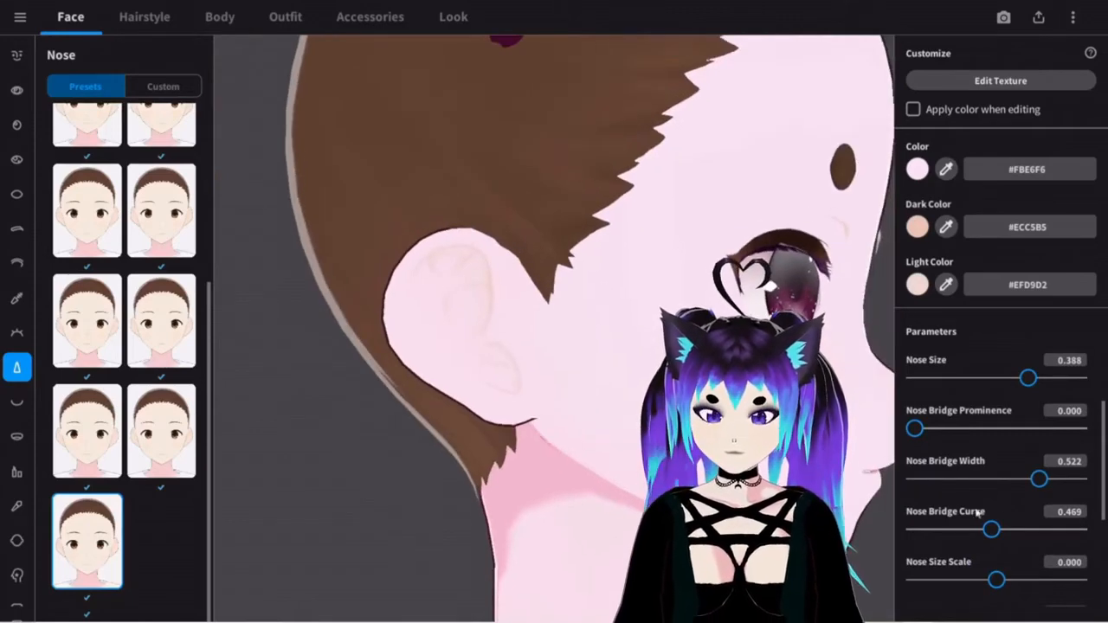
right_click_drag(603, 467, 848, 468)
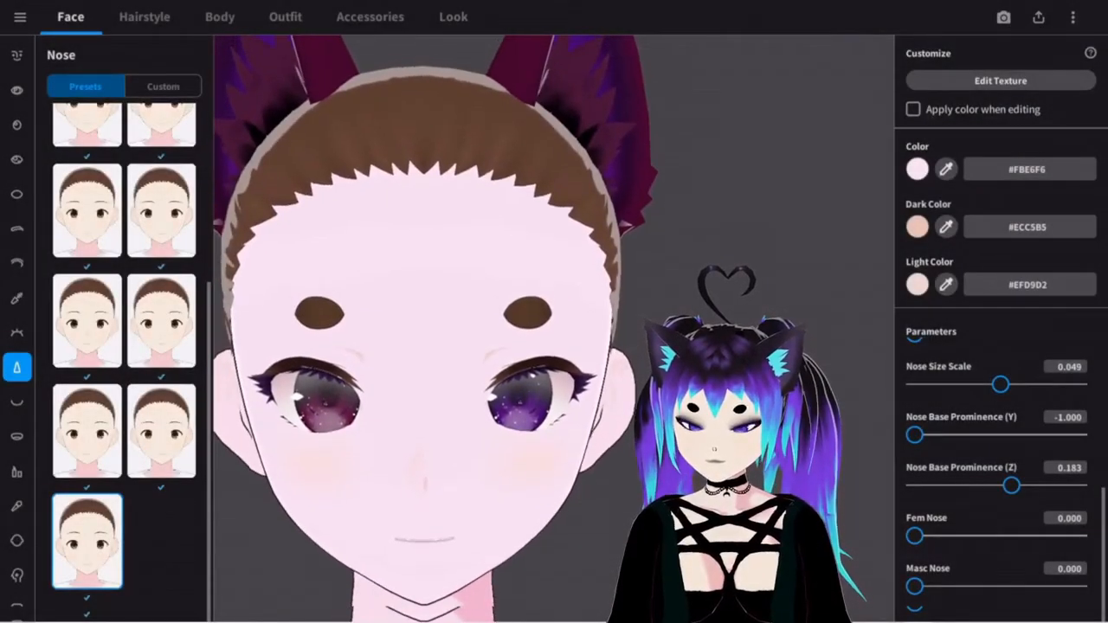
middle_click_drag(424, 390, 391, 371)
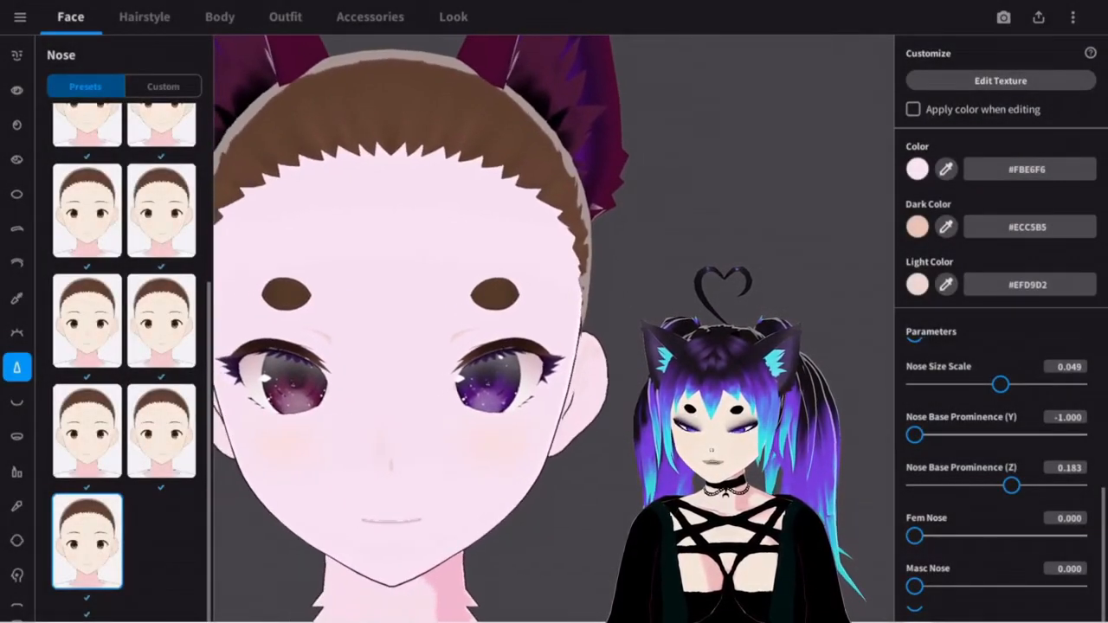
Step: Try the last lips preset, and apply the first lips preset in the second row to the avatar
left_click(19, 404)
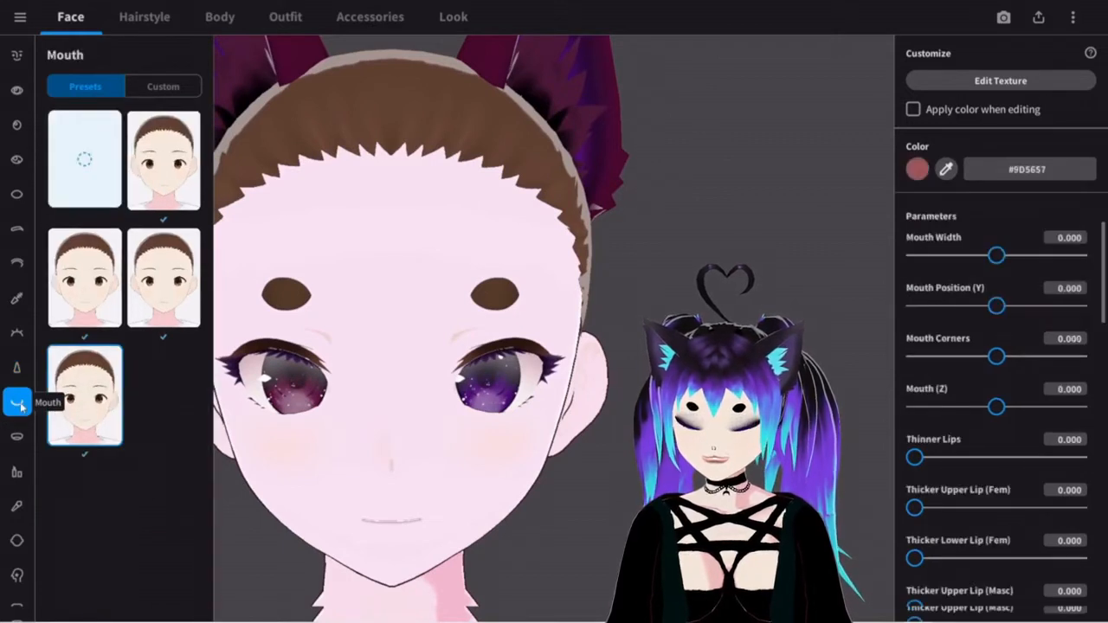
left_click(16, 473)
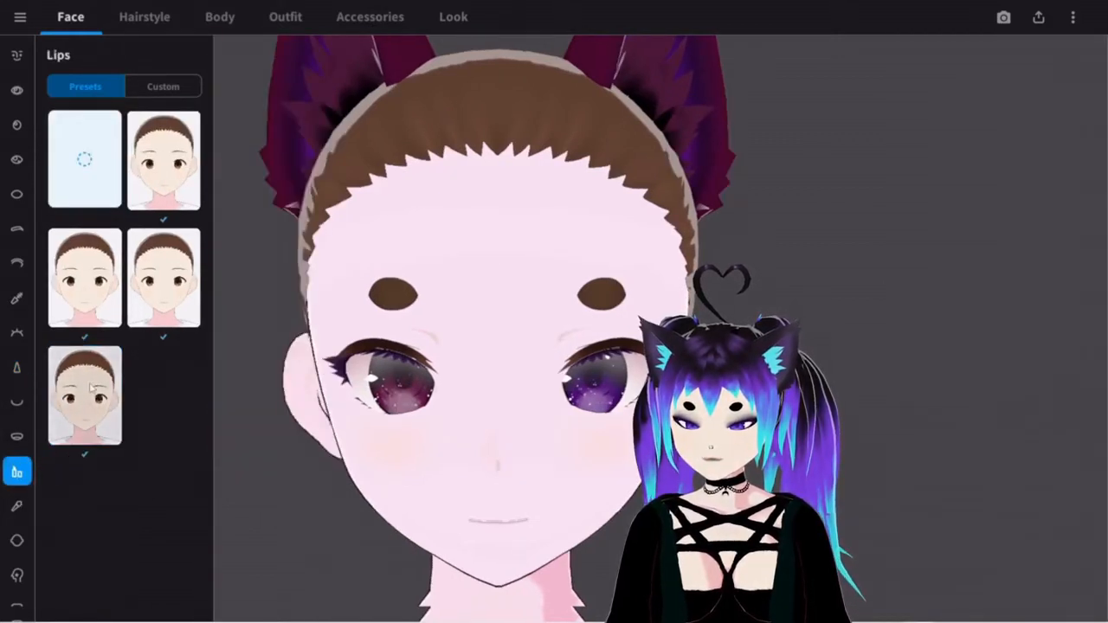
left_click(86, 369)
left_click(91, 309)
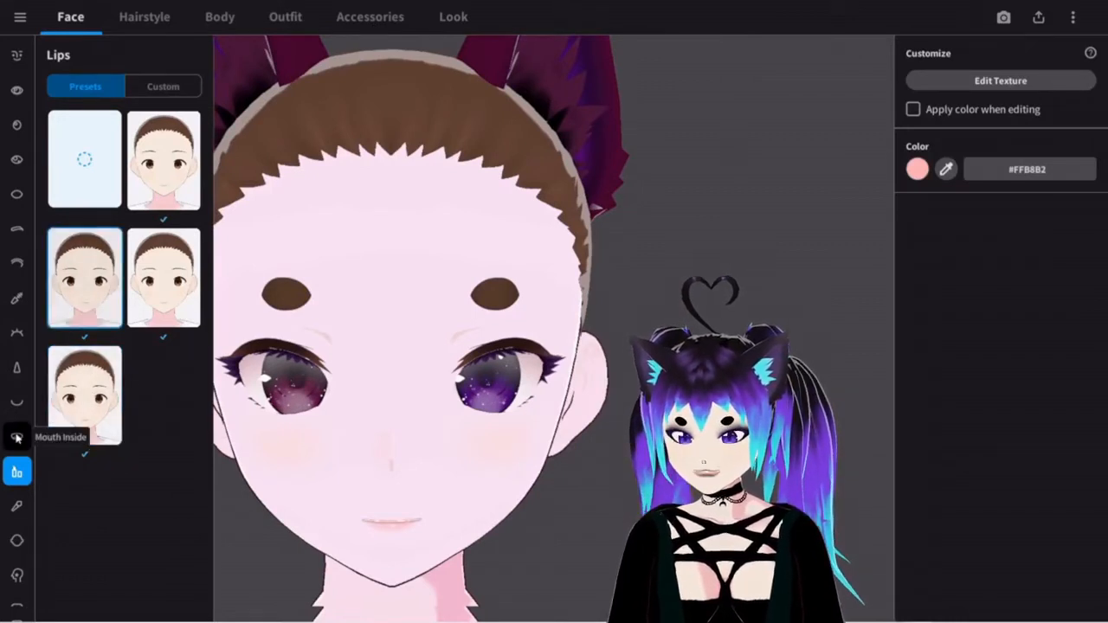
Step: Set Mouth Position (Y) to 0.261, Mouth Corners to -0.296 and Mouth (Z) to 0.345, keeping Mouth Width at 0.000
left_click(17, 402)
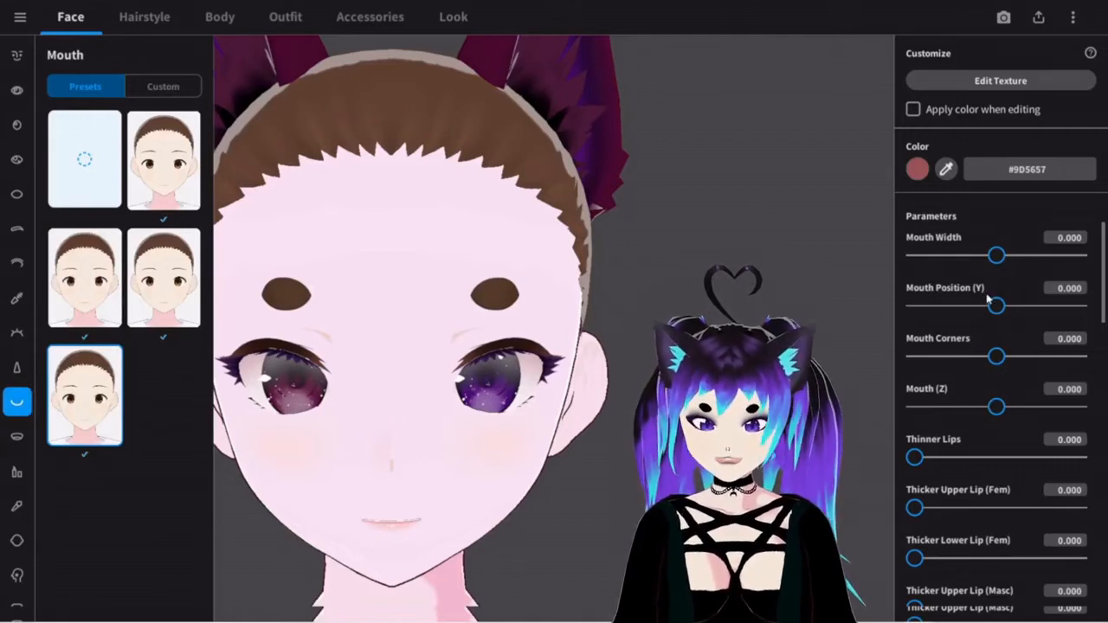
mouse_move(996, 257)
left_mouse_down()
mouse_move(1079, 257)
mouse_move(967, 257)
mouse_move(996, 260)
left_mouse_up()
left_click_drag(989, 304, 1013, 324)
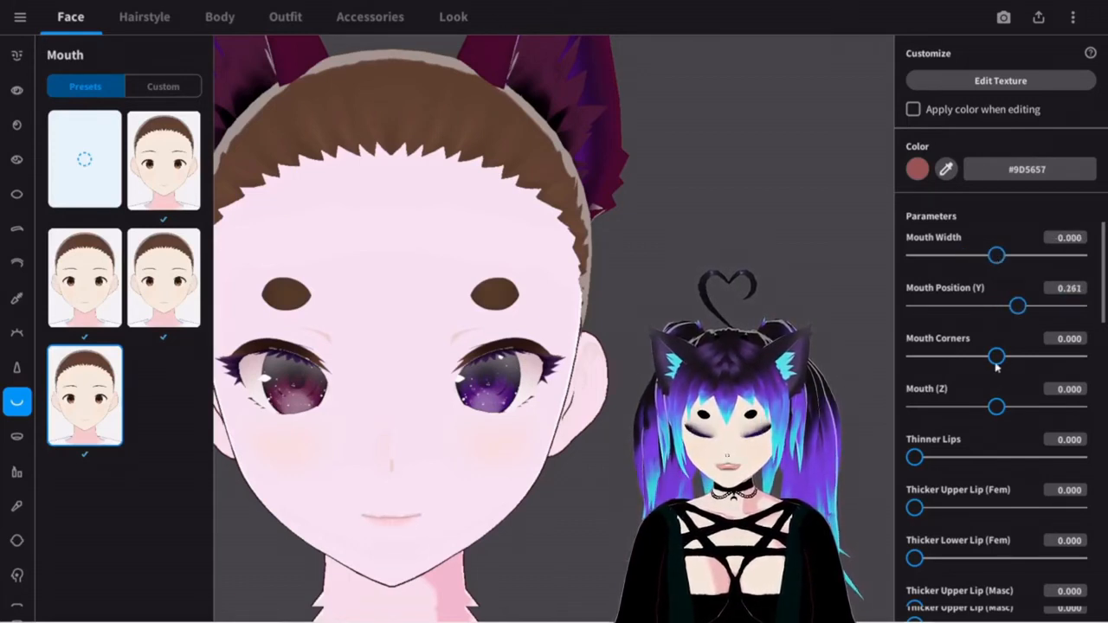
left_click_drag(996, 367, 972, 366)
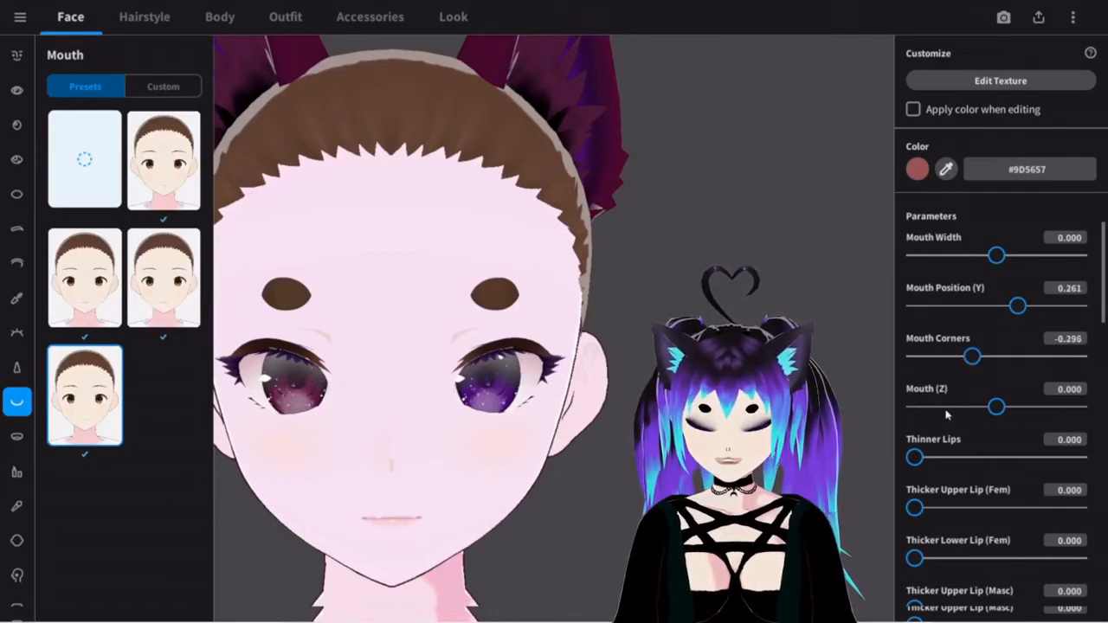
left_click_drag(1002, 418, 1026, 419)
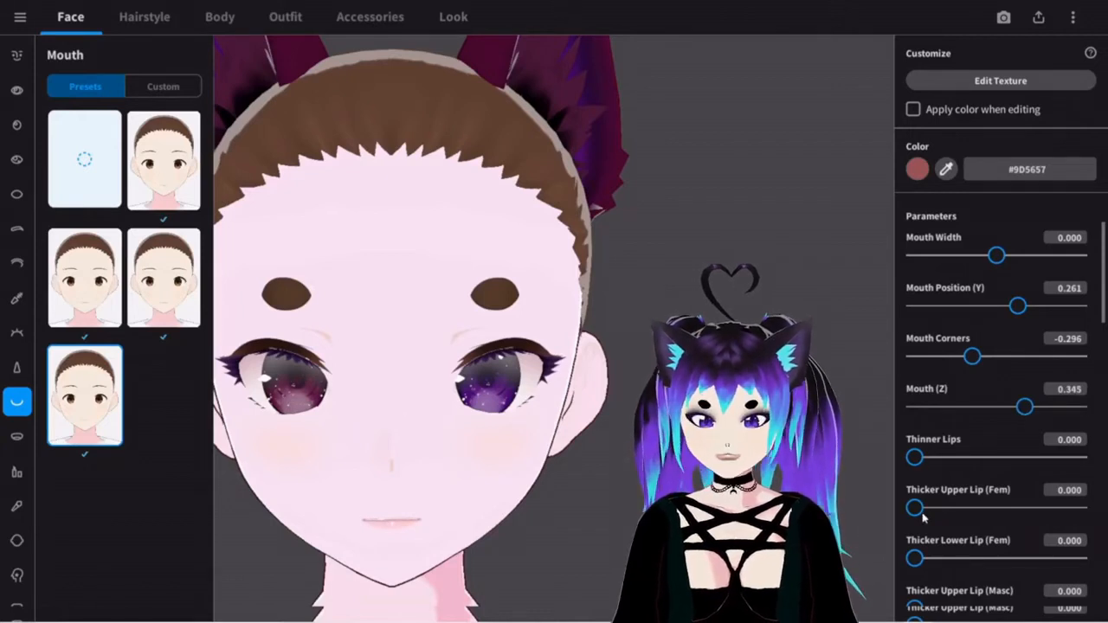
Step: Set Thicker Lower Lip (Fem) to 100.000 and Thicker Upper Lip (Fem) to 0.000, and look through the remaining teeth and mouth parameters
scroll(911, 512, "down", 1)
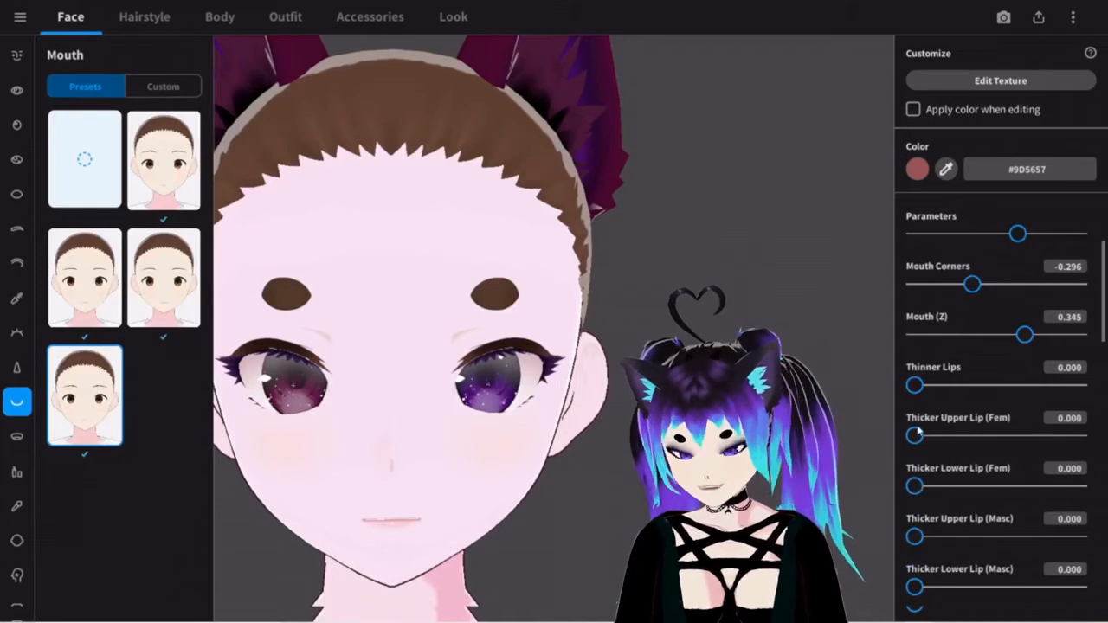
left_click_drag(914, 487, 1081, 511)
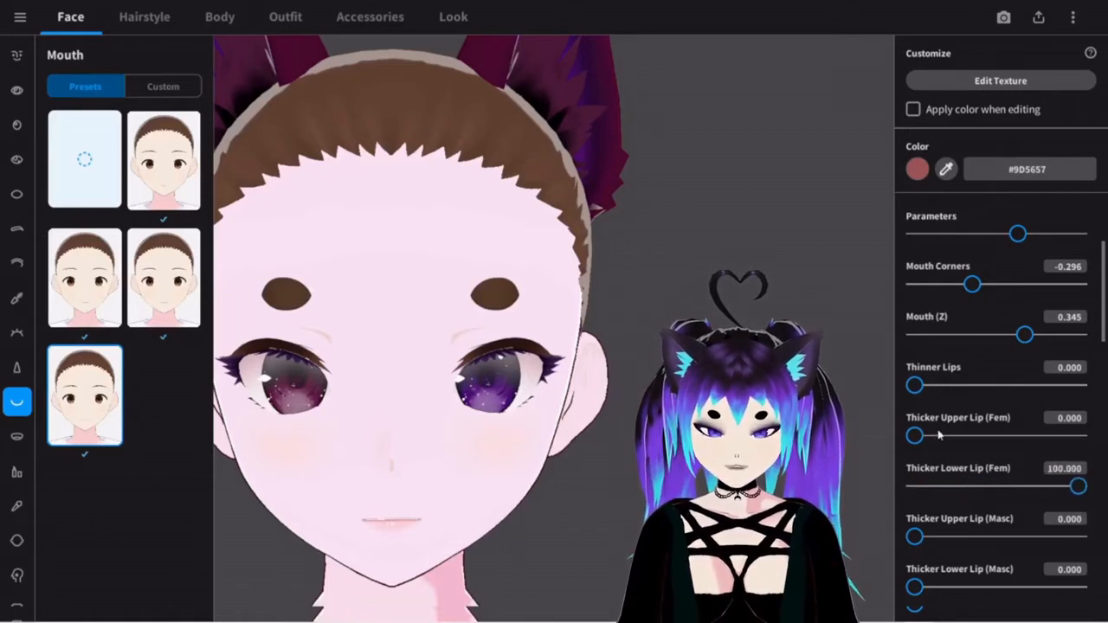
left_click_drag(916, 435, 874, 439)
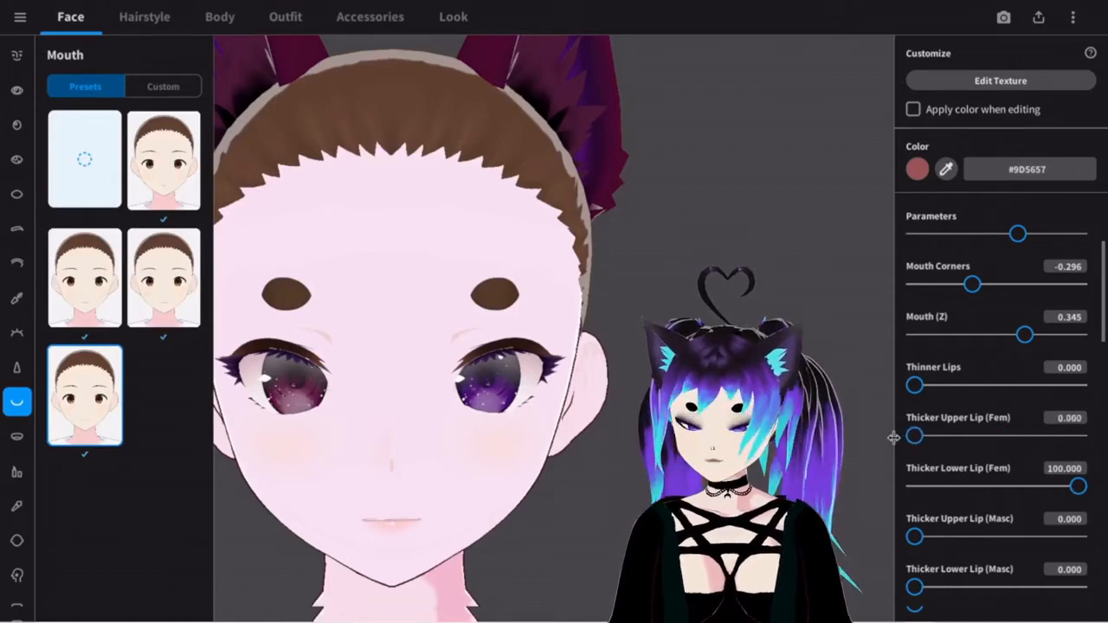
scroll(974, 543, "down", 5)
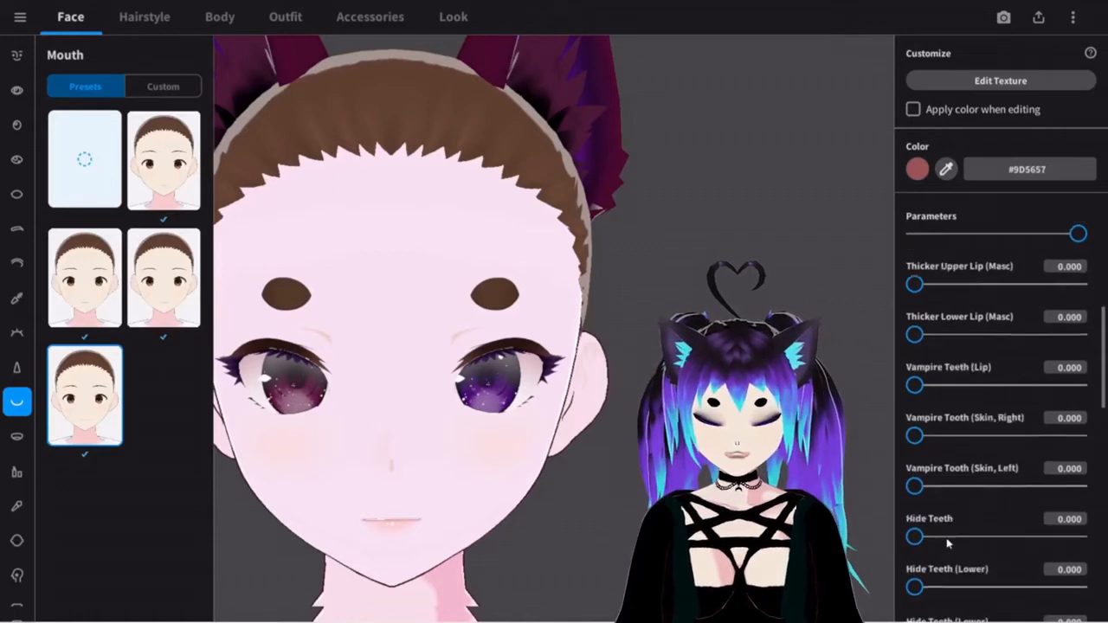
scroll(944, 519, "down", 6)
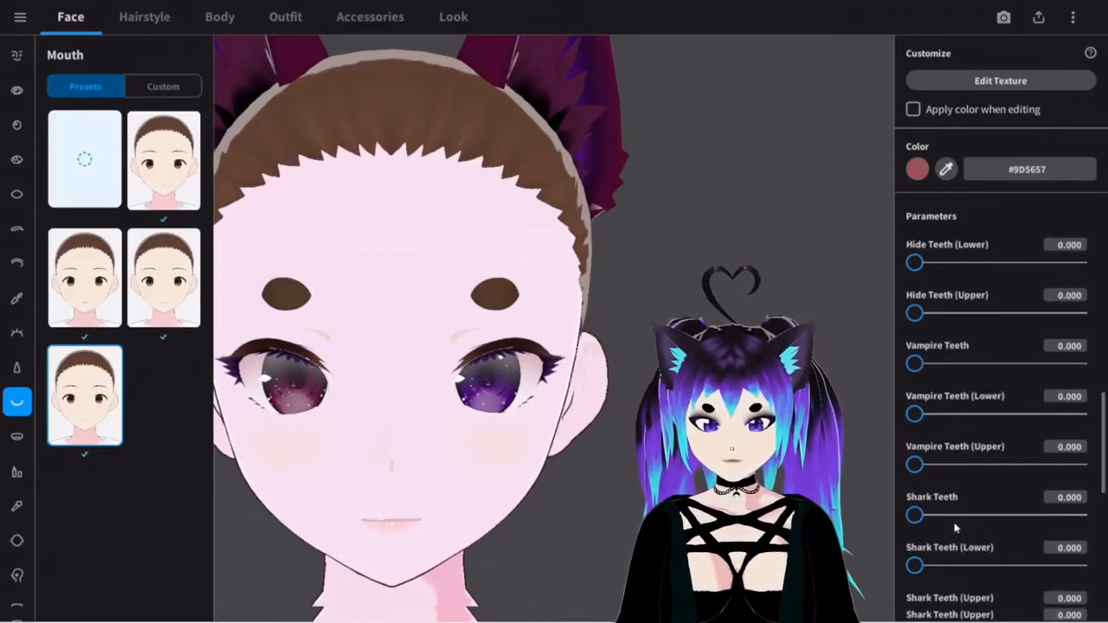
scroll(954, 529, "down", 6)
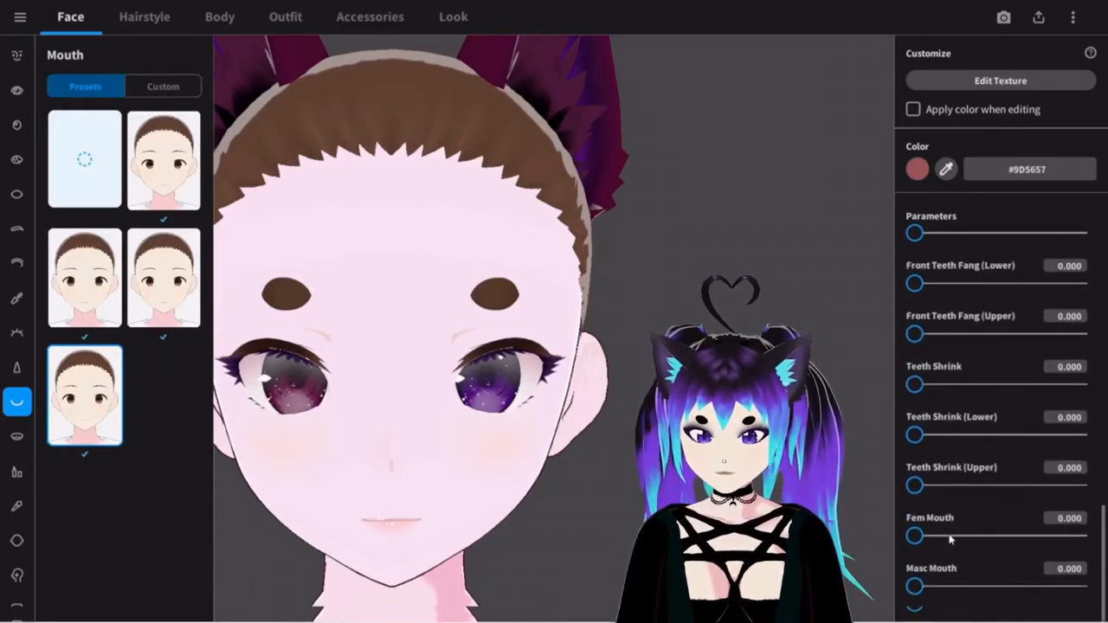
Step: Recolour the lips to dark plum #4C002F by sampling colours from the avatar's cat ear
left_click(15, 473)
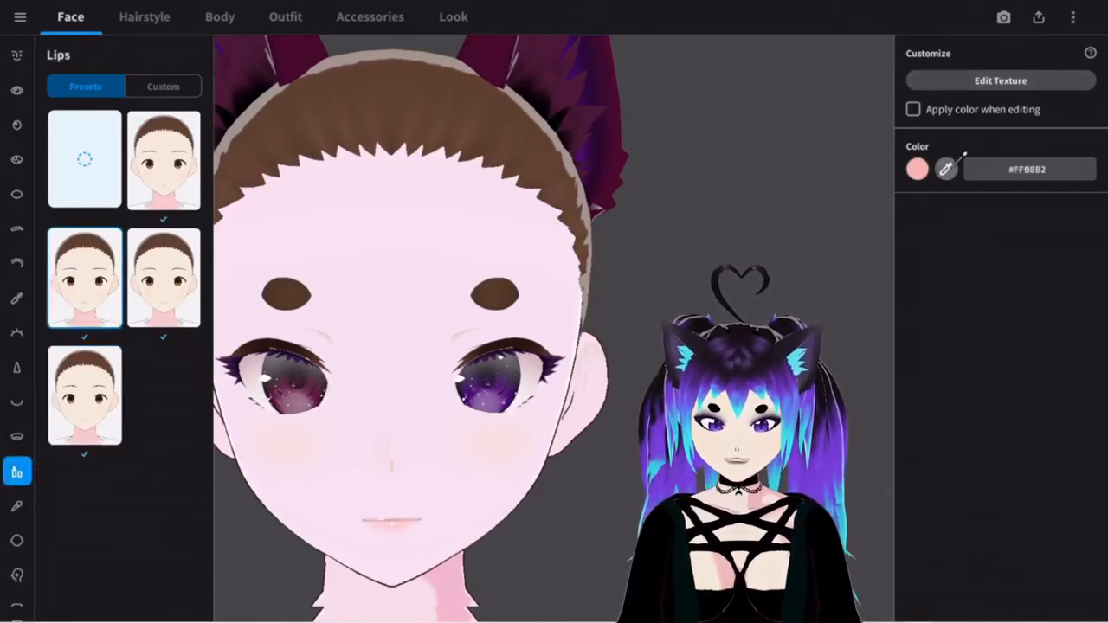
left_click(575, 118)
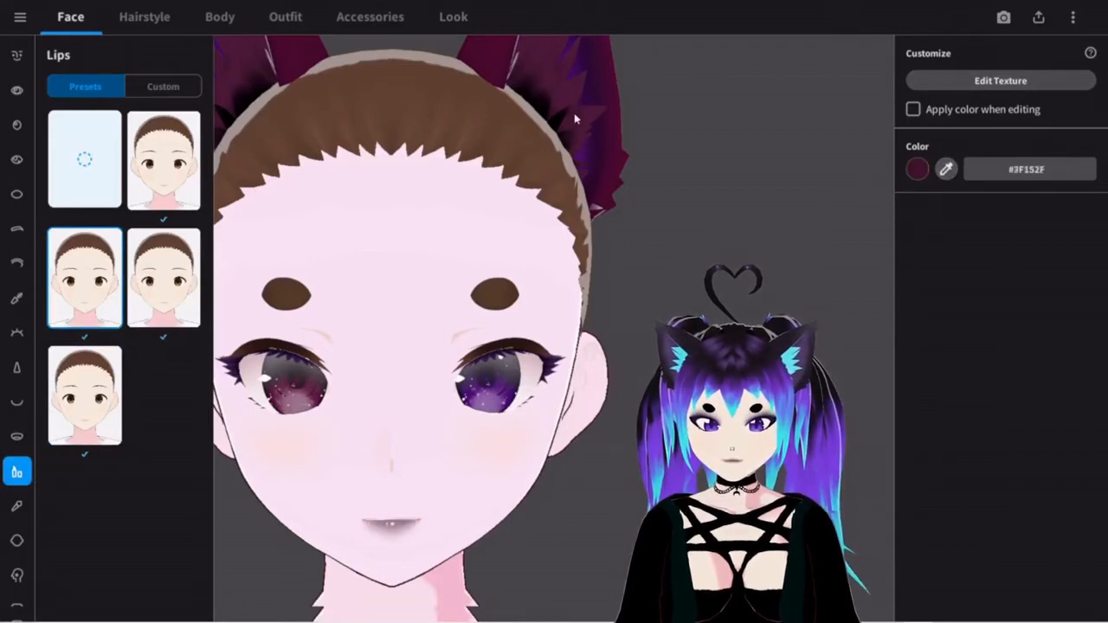
left_click(947, 169)
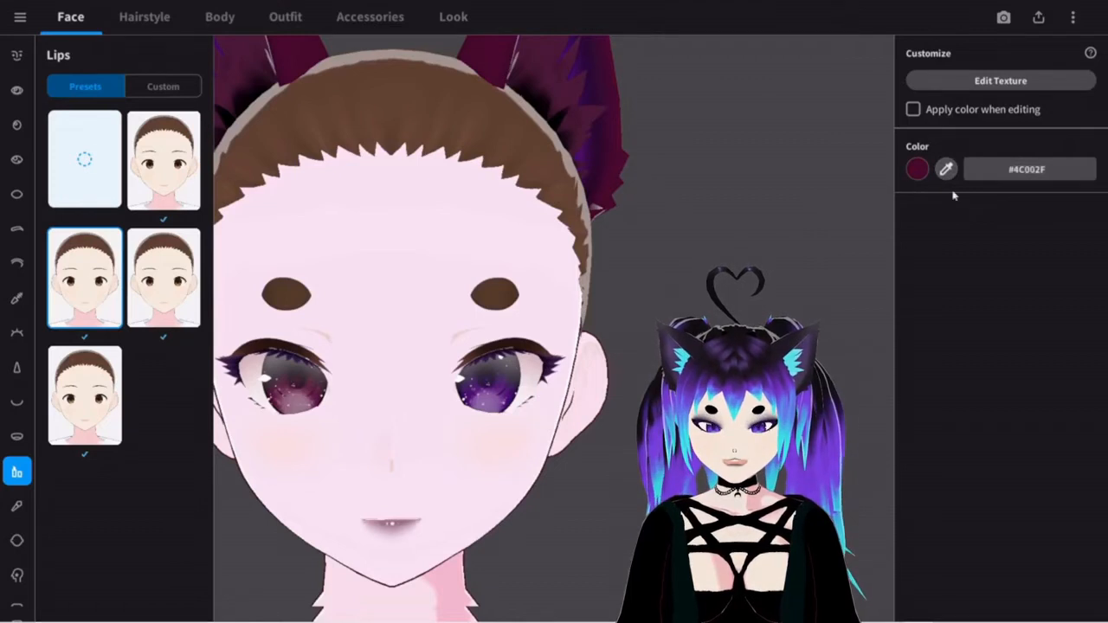
Step: Brighten the lips colour to magenta #97005E
left_click(917, 169)
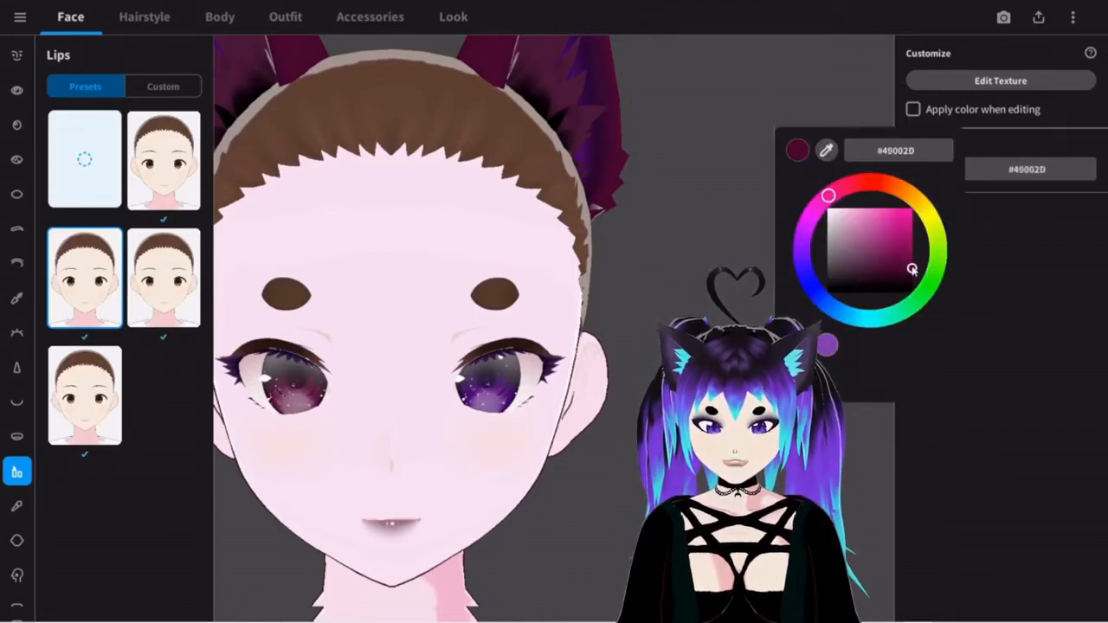
left_click_drag(913, 270, 913, 257)
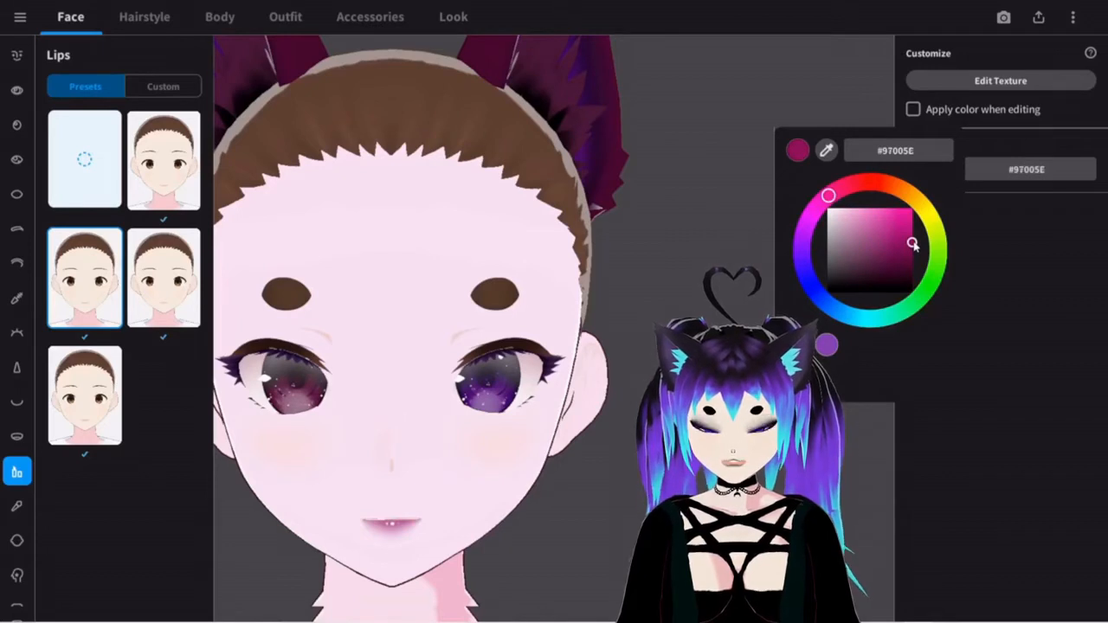
key("Escape")
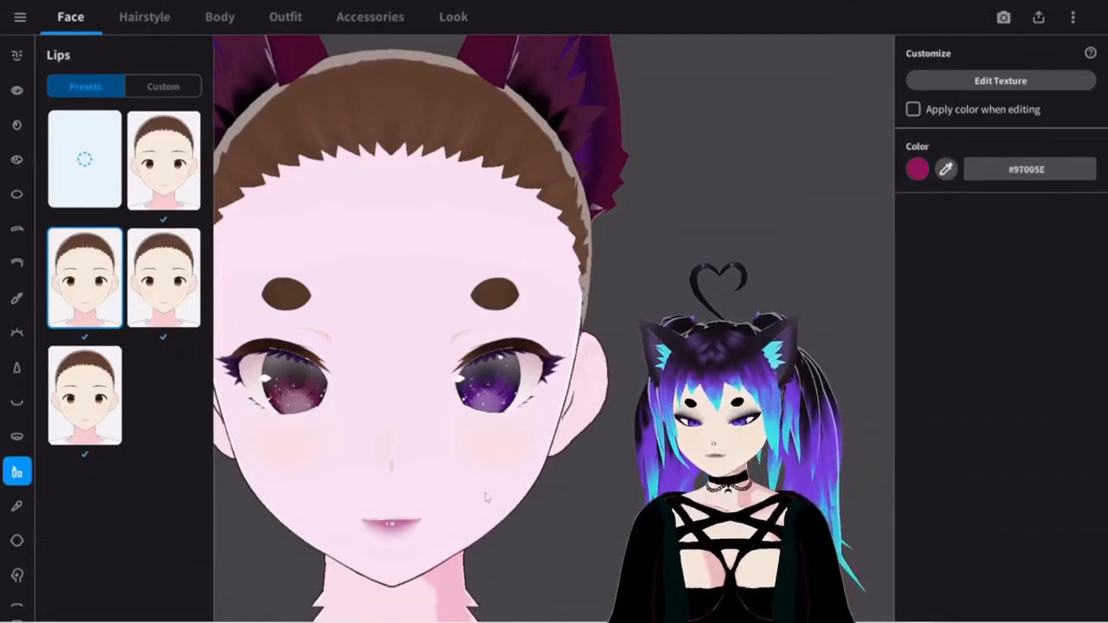
Step: Try several cheeks presets, apply the first one in the third row, and recolour the blush to #4A0031 sampled from the cat ear
left_click(16, 507)
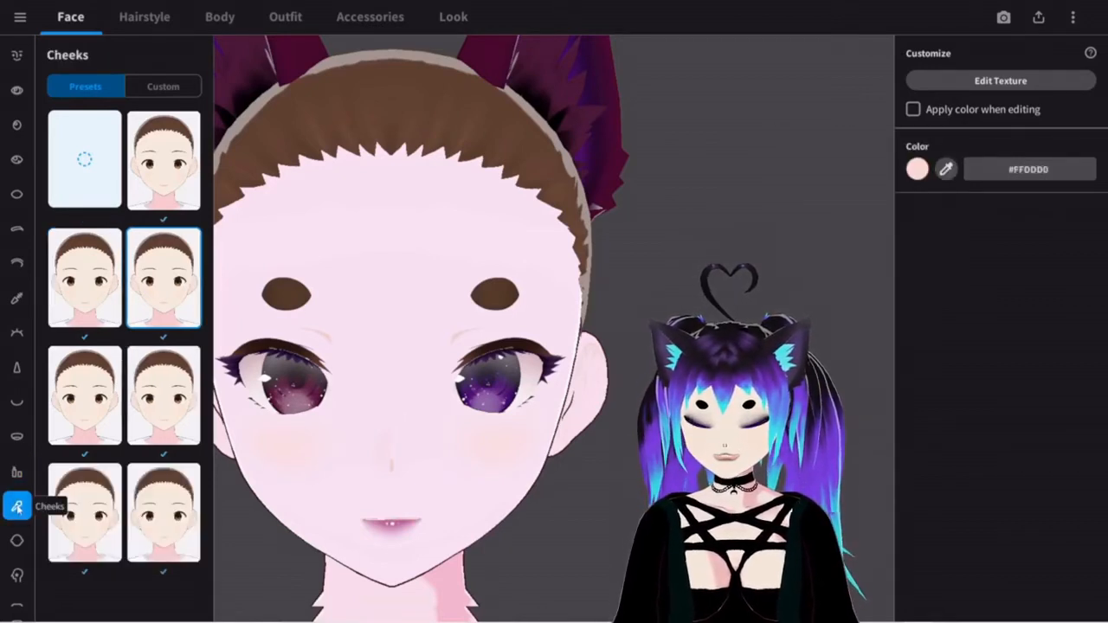
left_click(183, 180)
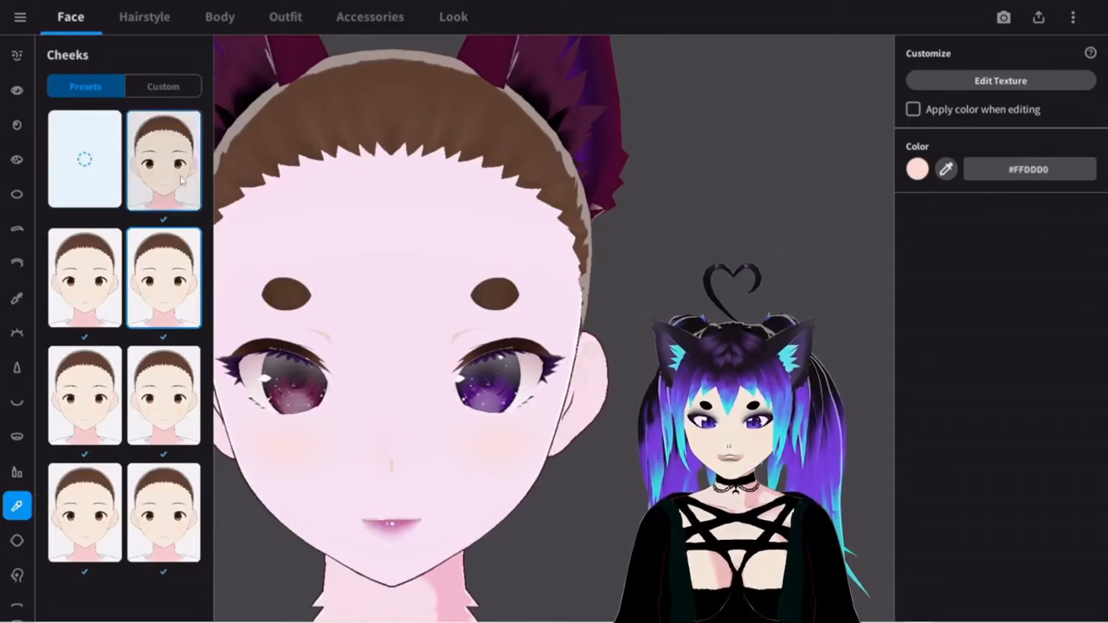
left_click(165, 307)
left_click(90, 298)
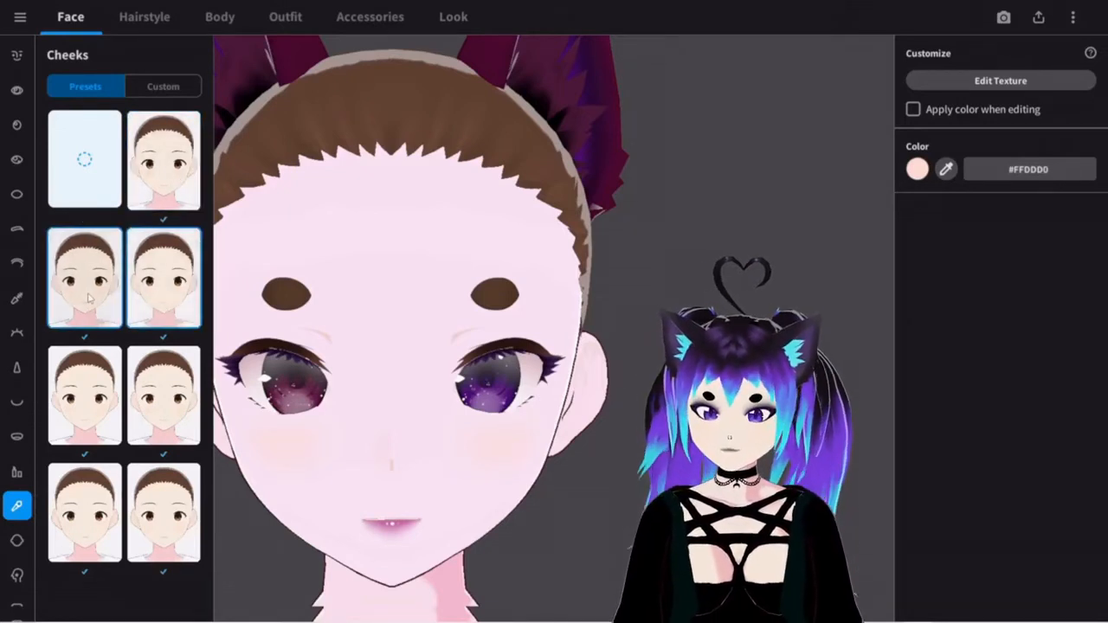
left_click(100, 414)
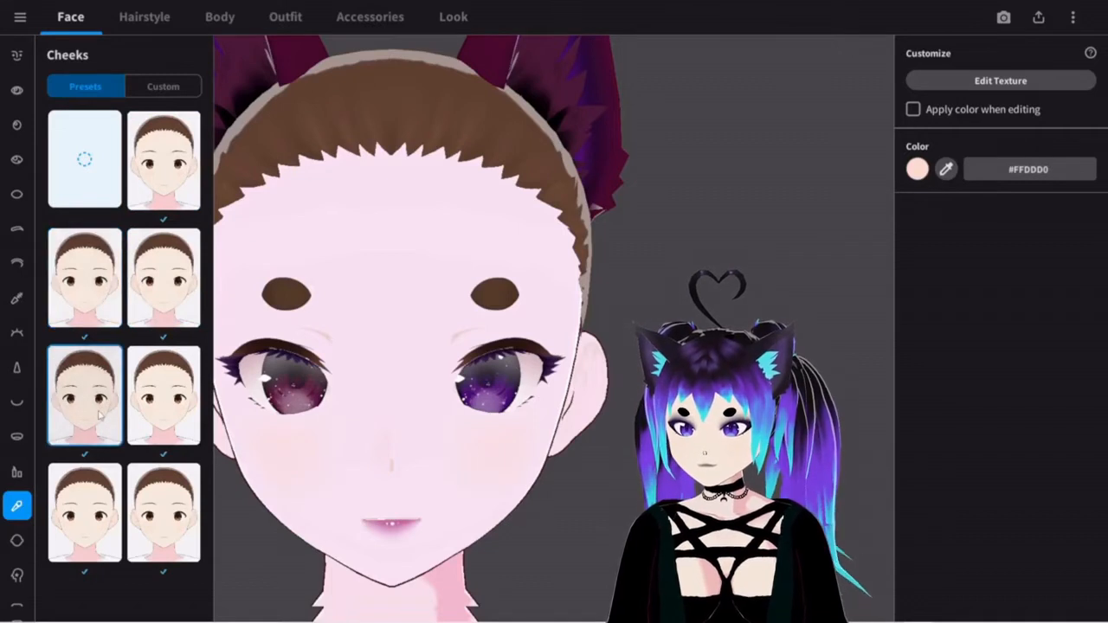
left_click(616, 135)
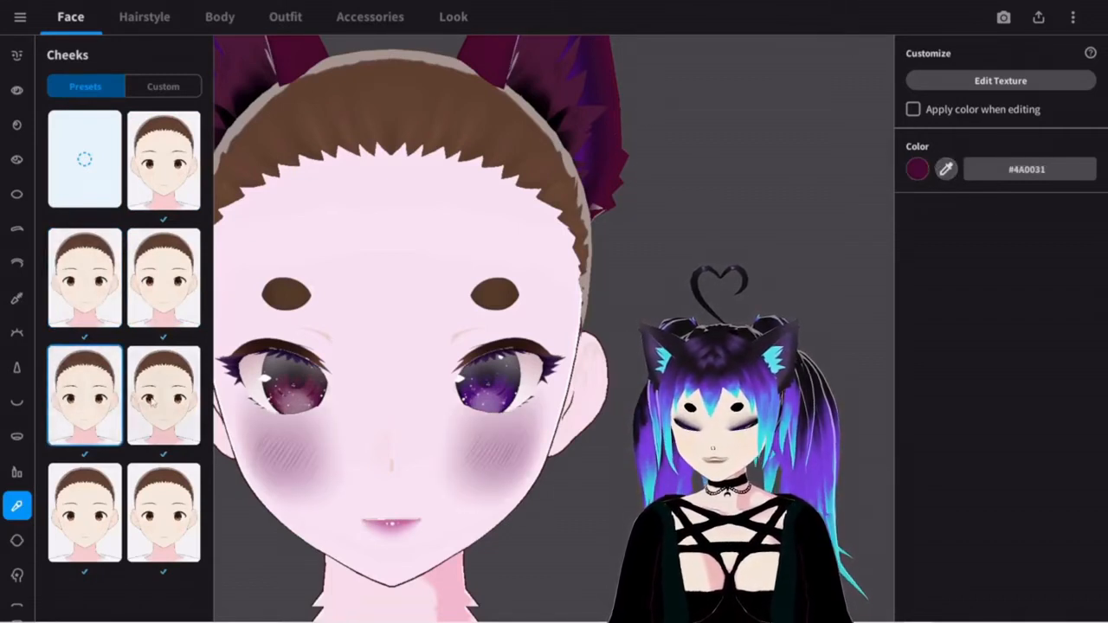
Step: Compare the other cheeks presets in the dark plum colour and apply the first preset in the last row
left_click(152, 399)
left_click(162, 290)
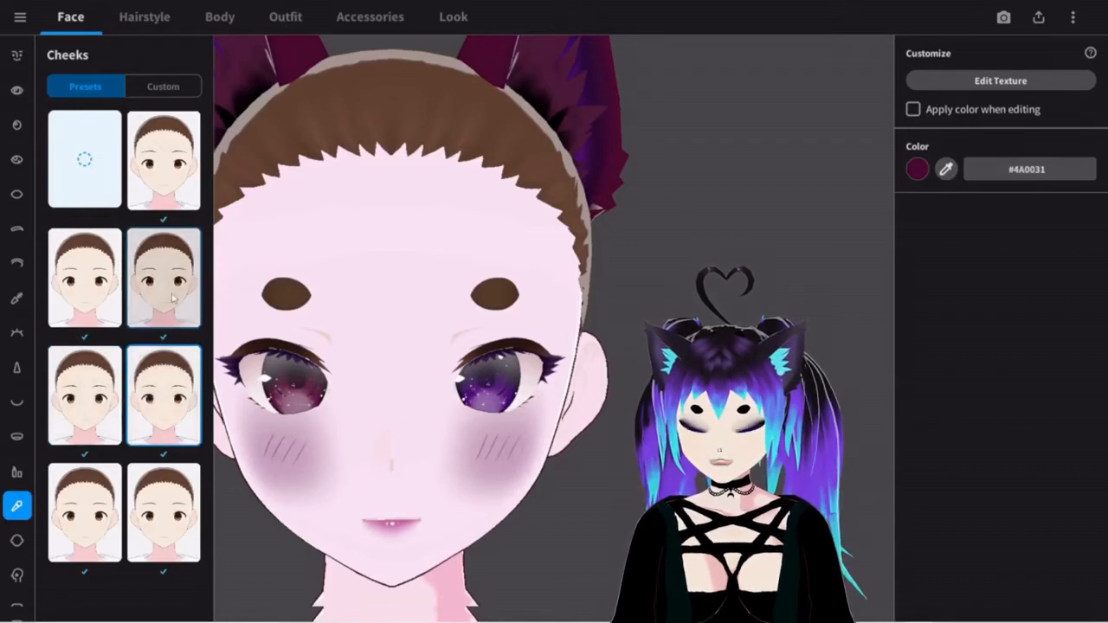
left_click(99, 282)
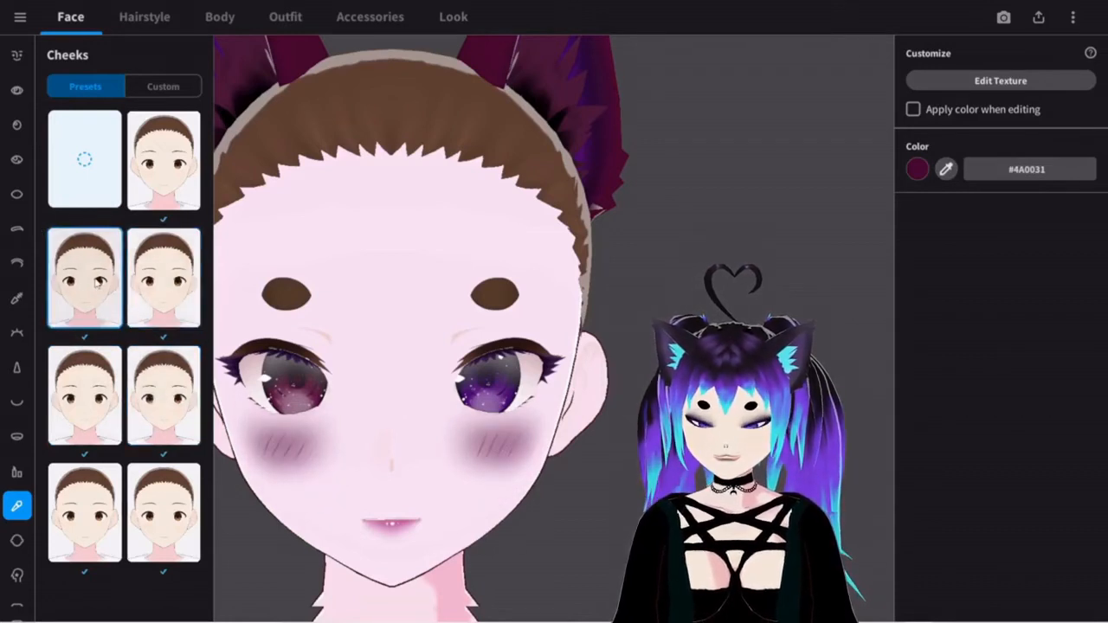
left_click(184, 180)
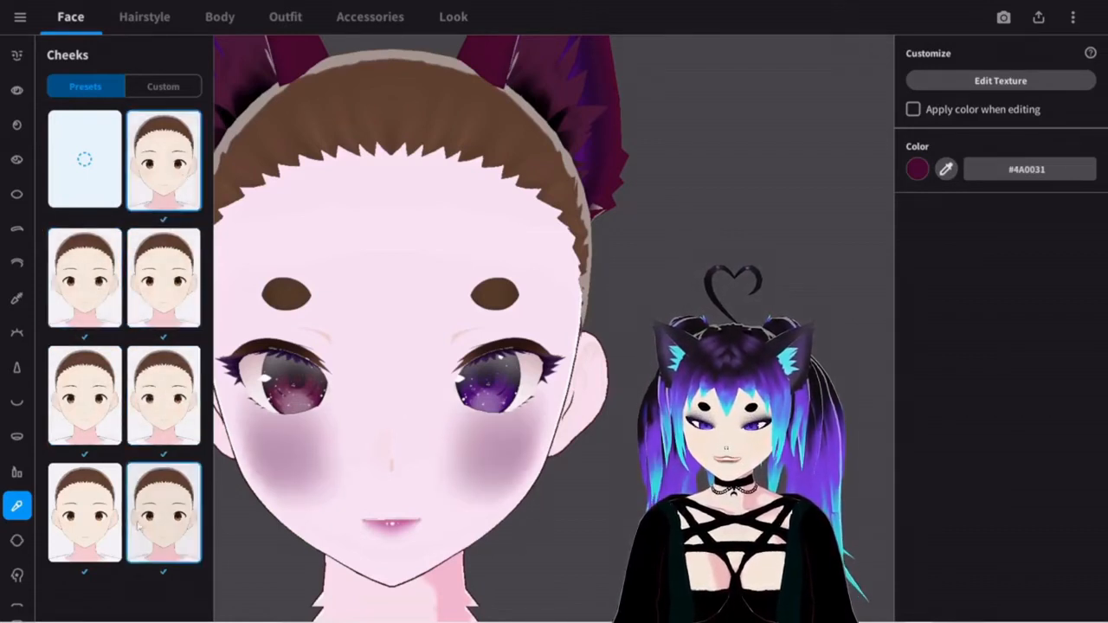
left_click(90, 517)
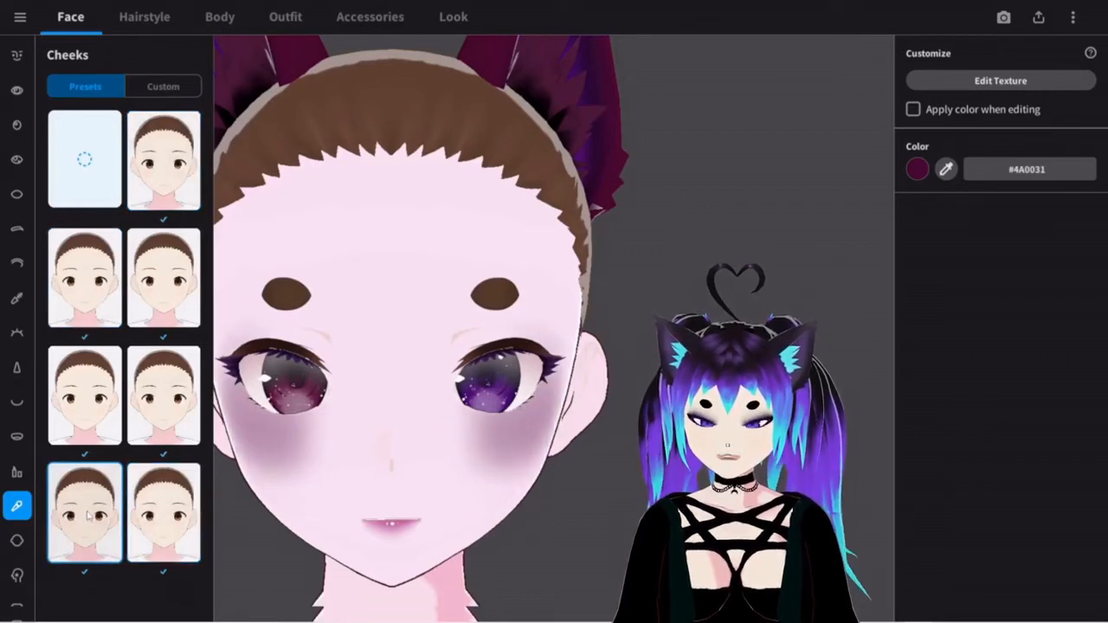
Step: Recolour the cheek blush to light pink #FF9BAF
left_click(921, 171)
left_click_drag(872, 241, 863, 216)
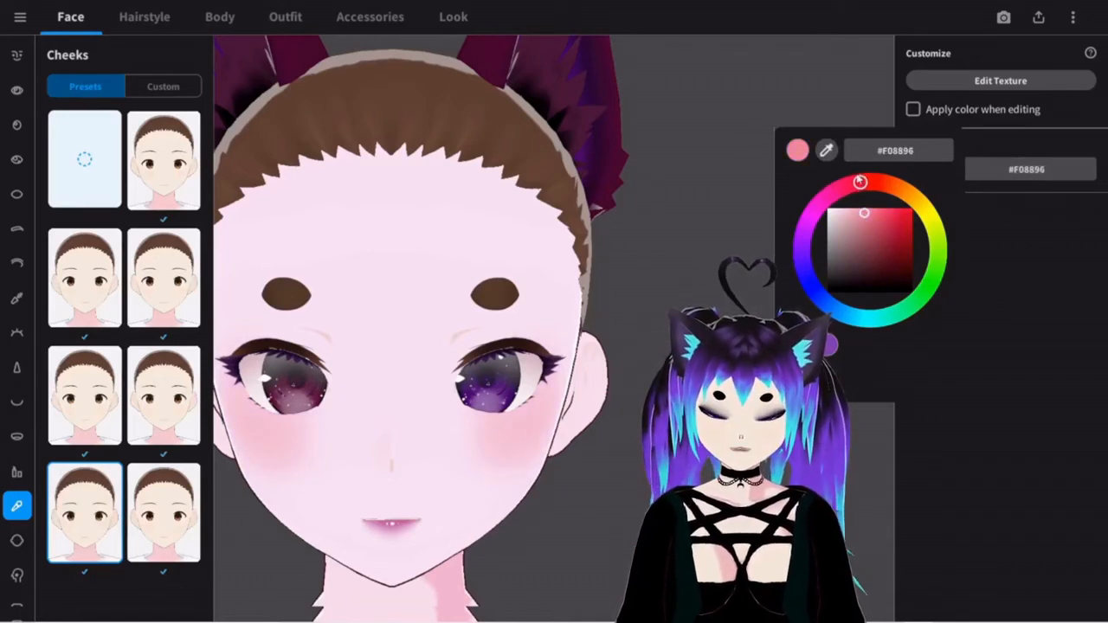
left_click_drag(863, 214, 851, 209)
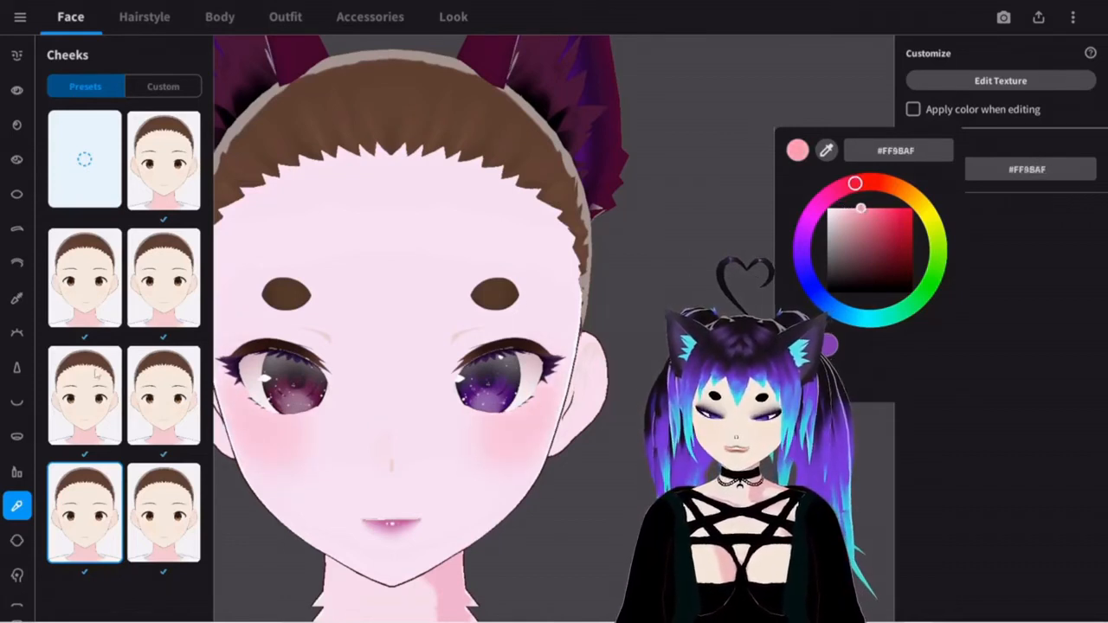
Step: Compare the cheeks presets in pink and apply the second preset in the third row
left_click(86, 418)
left_click(178, 405)
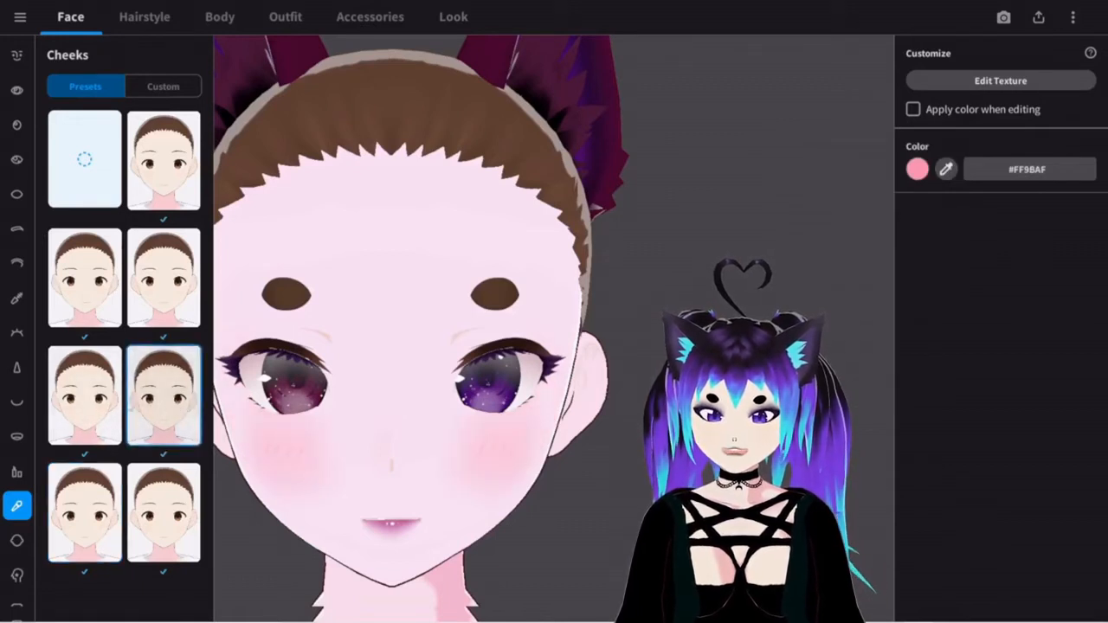
left_click(93, 398)
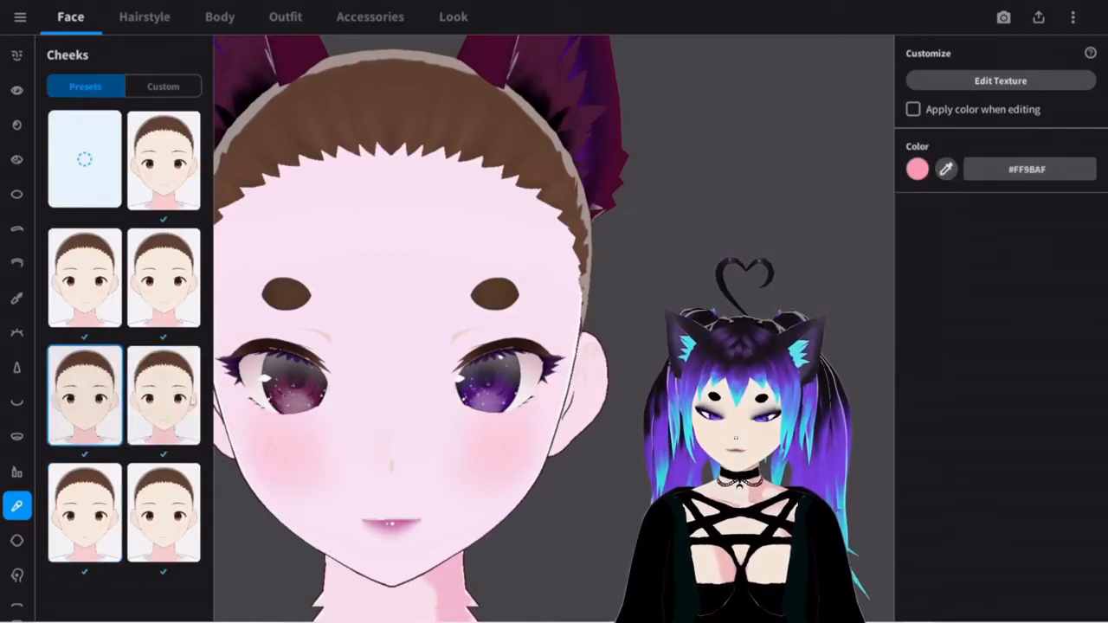
left_click(89, 281)
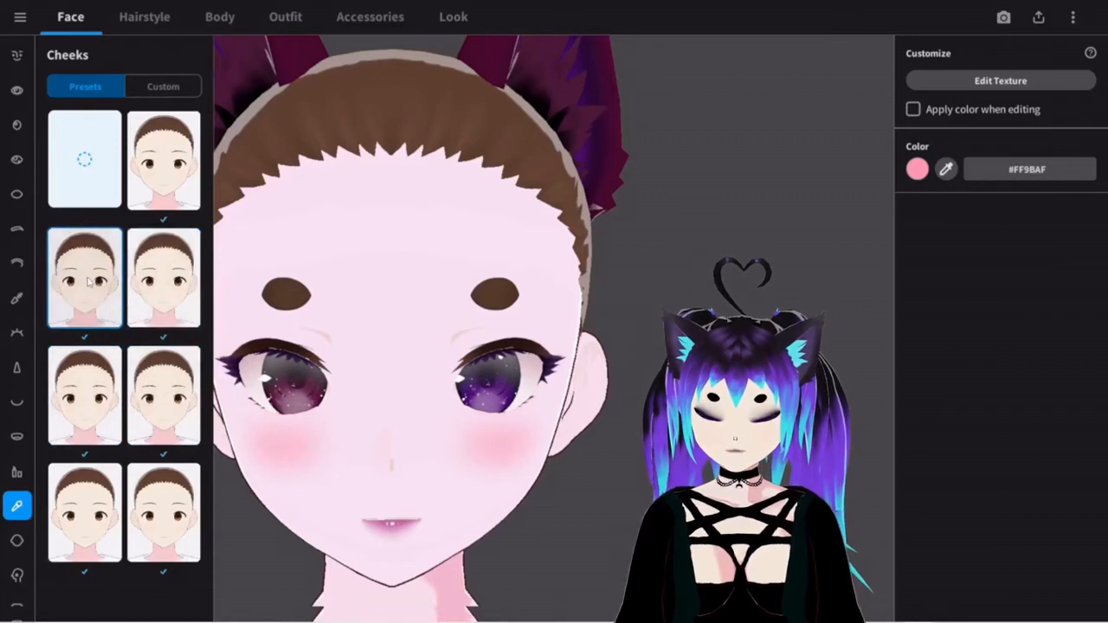
left_click(181, 172)
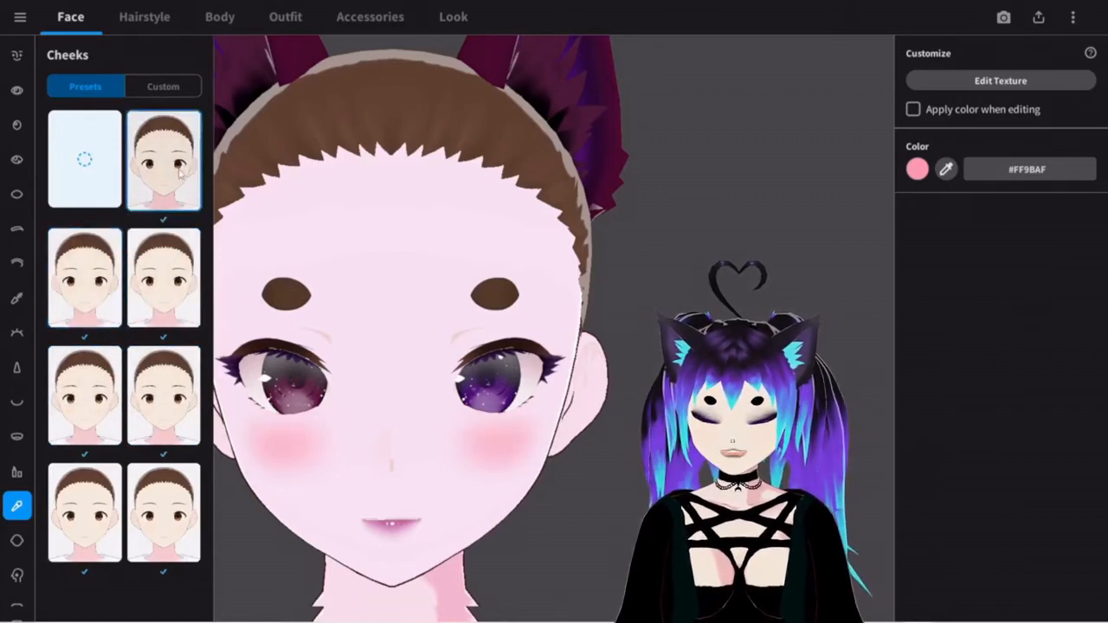
left_click(174, 369)
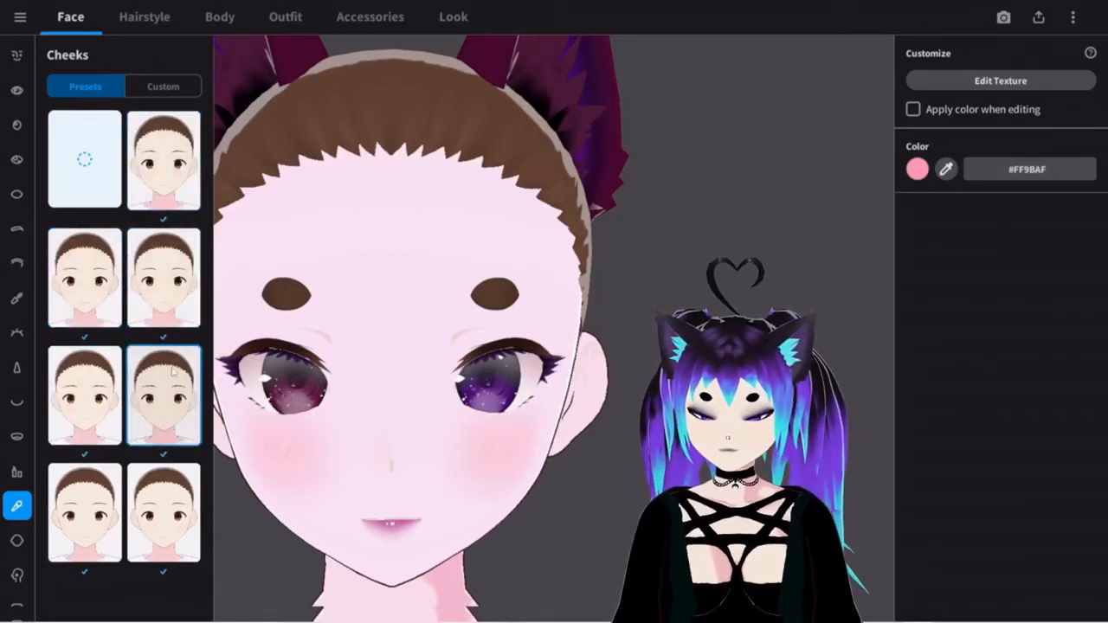
Step: Soften the cheek blush colour to #F7A0B3 after checking the face from a distance
scroll(611, 527, "down", 3)
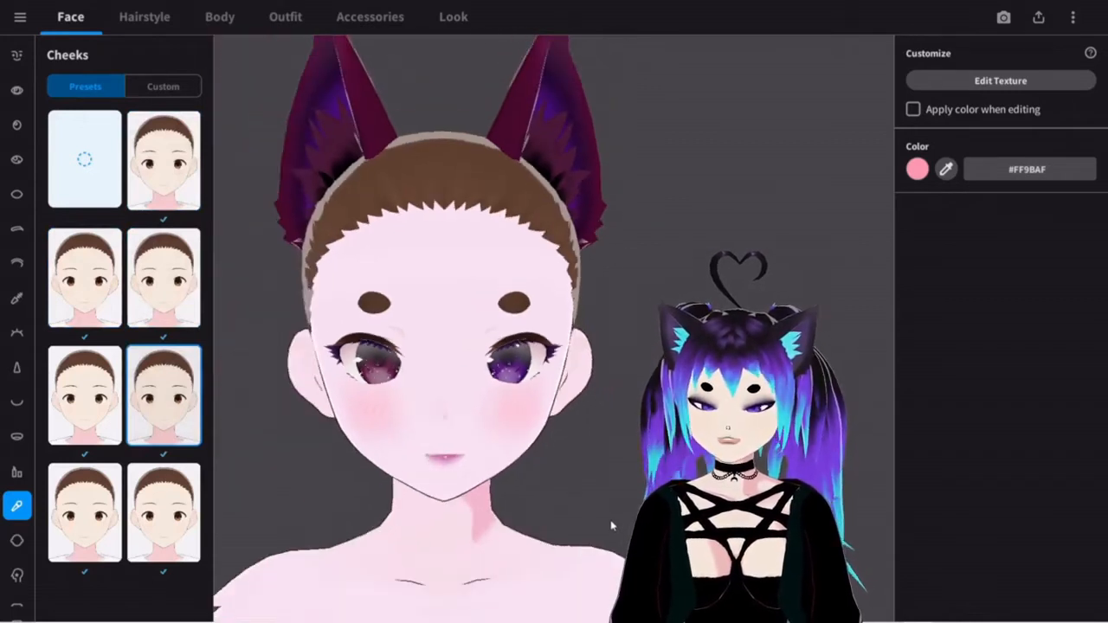
scroll(603, 521, "up", 3)
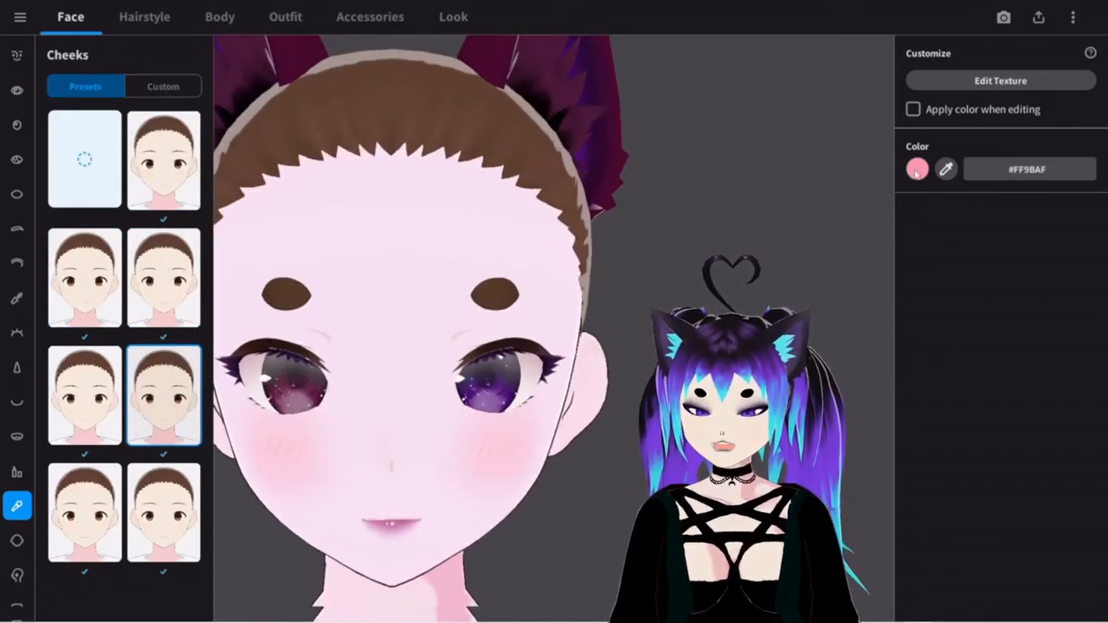
left_click(916, 169)
left_click_drag(860, 215, 853, 183)
left_click(695, 483)
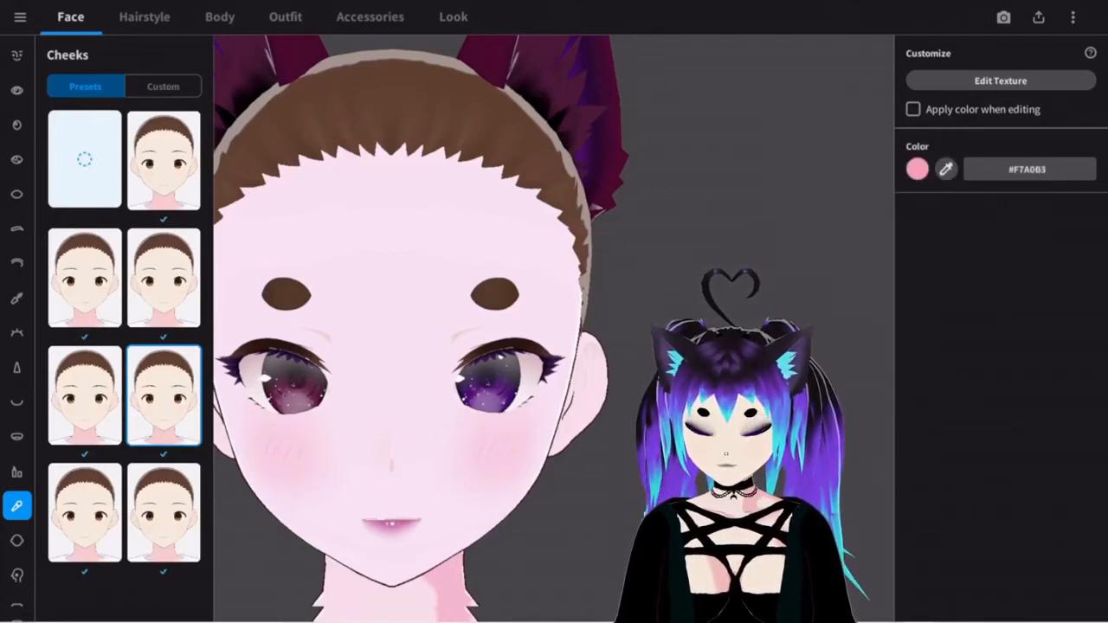
Step: In profile view, try the second lips preset in the second row, and reapply the first preset in that row
scroll(695, 483, "down", 2)
right_click_drag(695, 483, 605, 517)
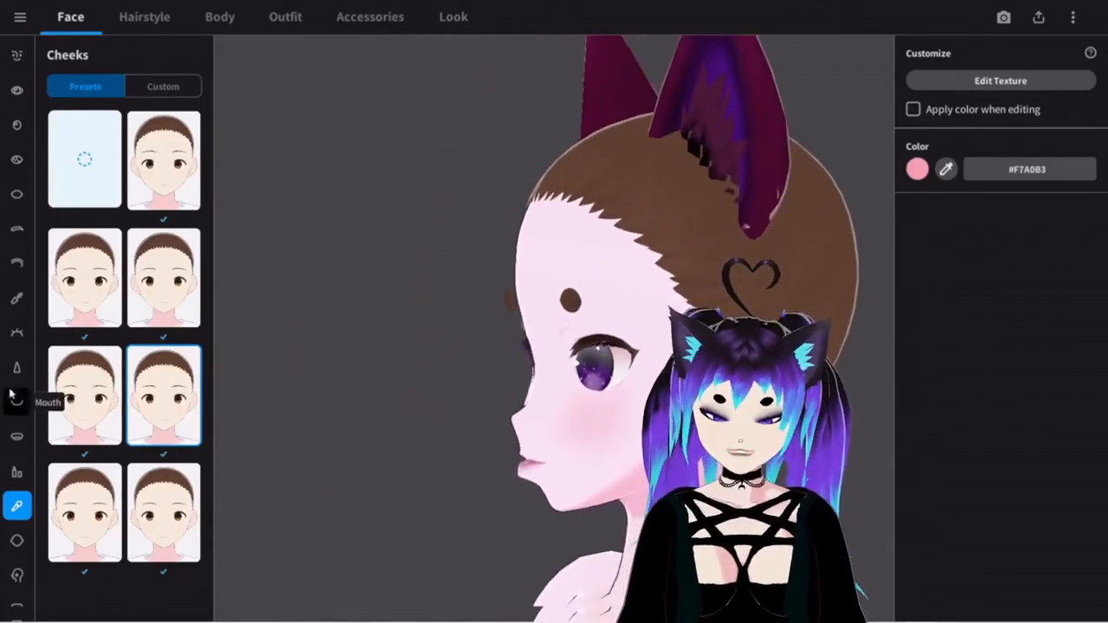
left_click(17, 472)
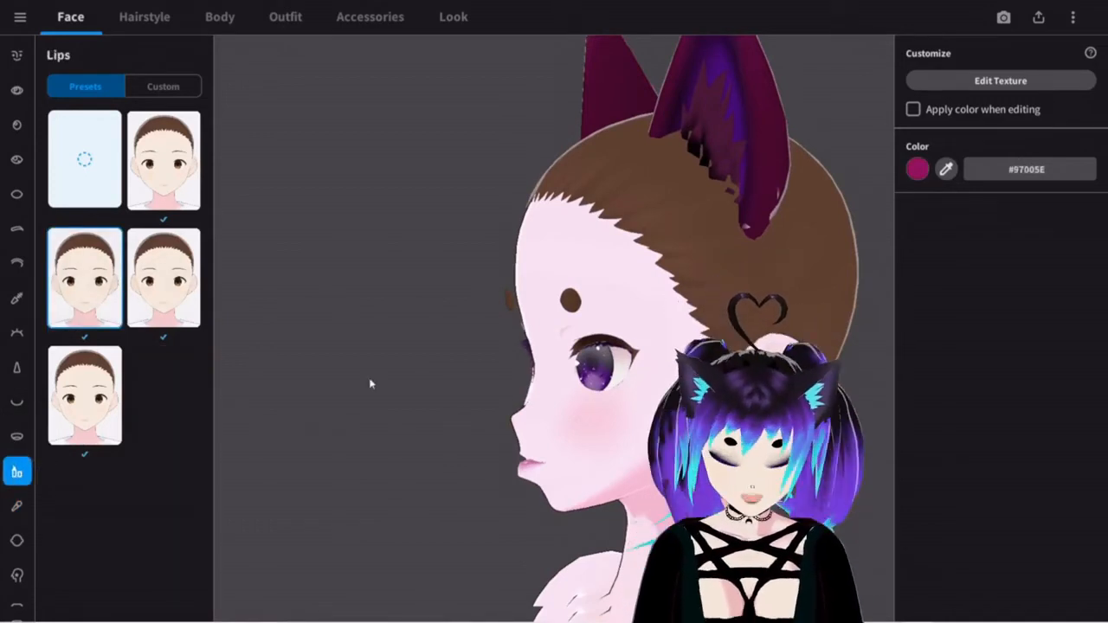
left_click(148, 313)
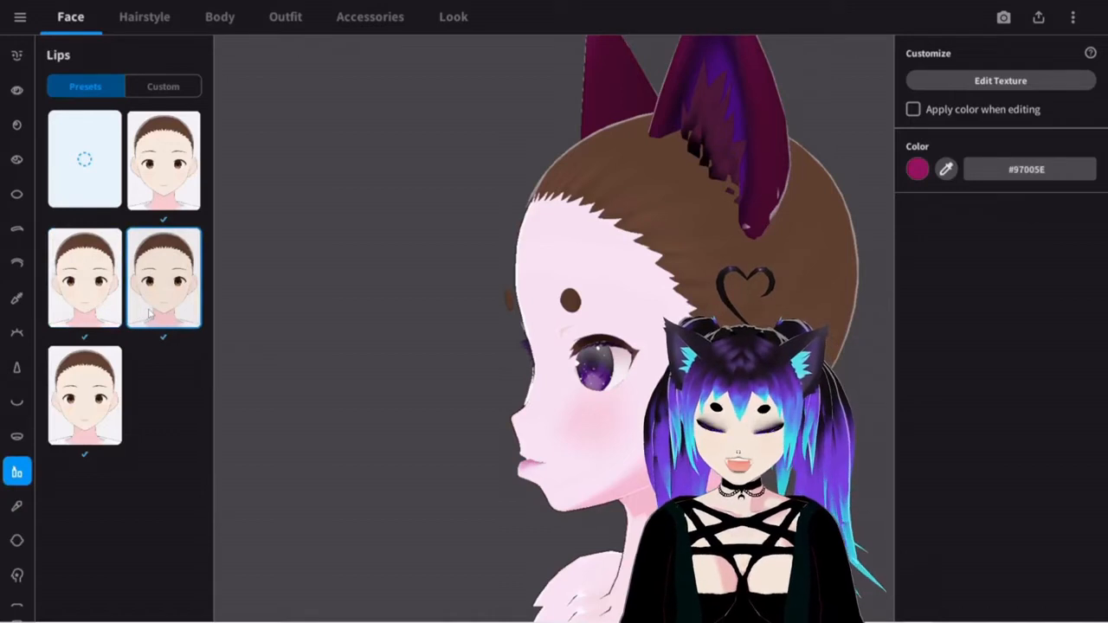
left_click(85, 279)
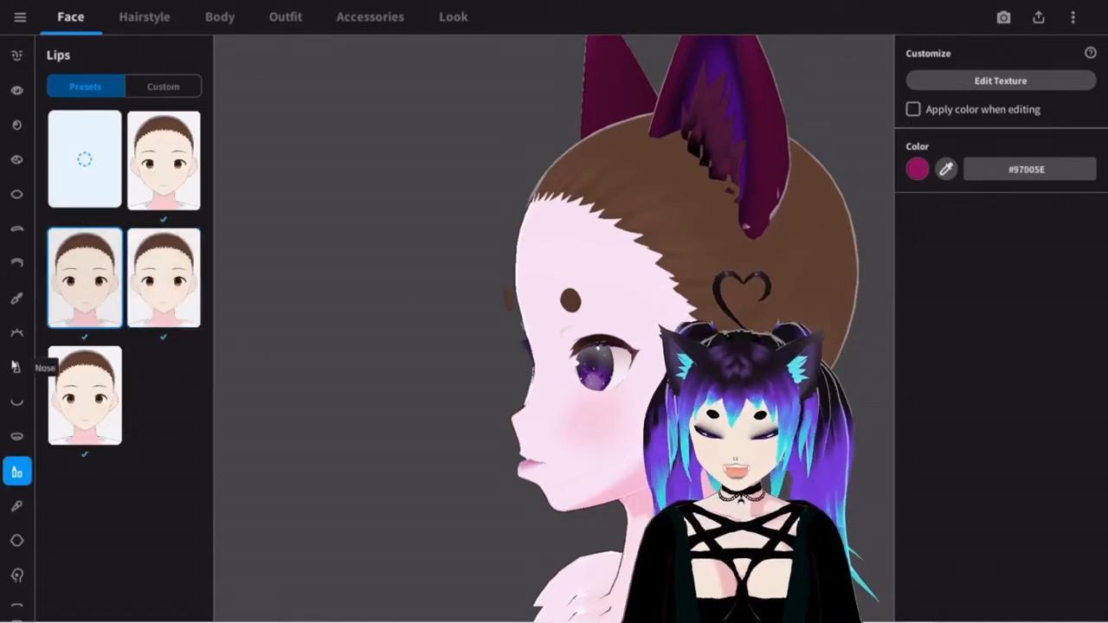
Step: Set the mouth's Thicker Lower Lip (Fem) to 38.326 and Thicker Upper Lip (Masc) to 28.899
left_click(16, 401)
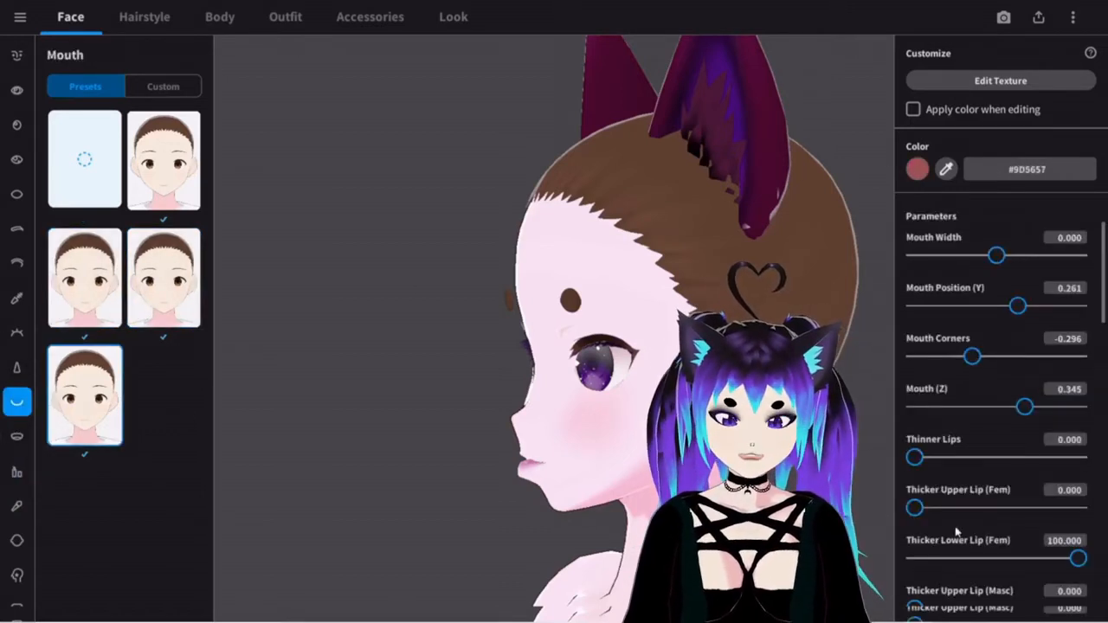
scroll(954, 527, "down", 2)
left_click_drag(1078, 414, 982, 424)
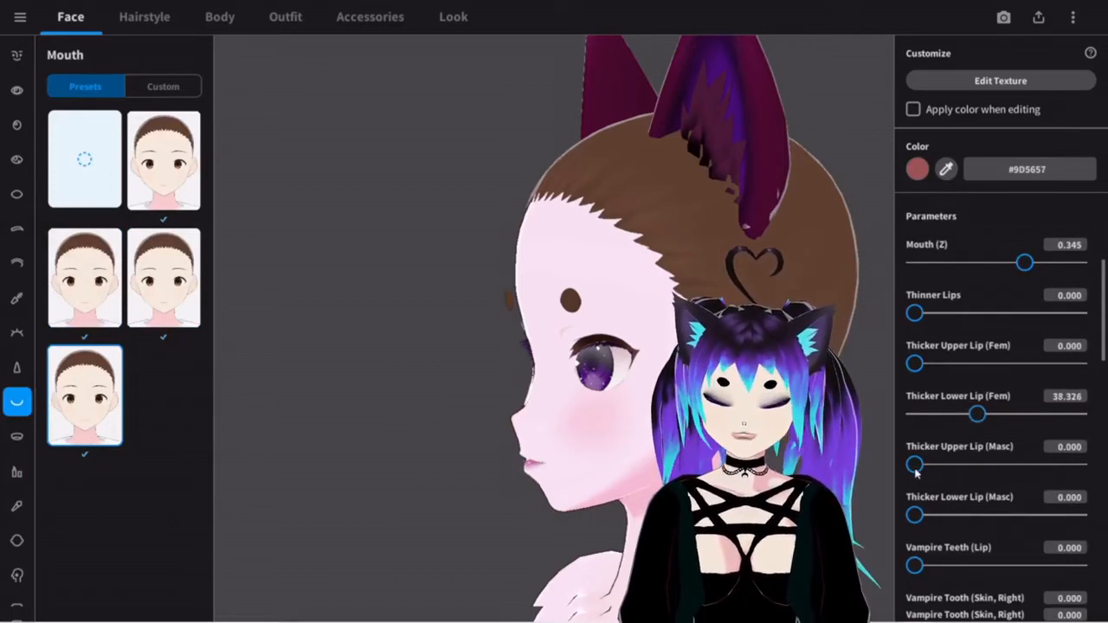
left_click_drag(915, 463, 961, 465)
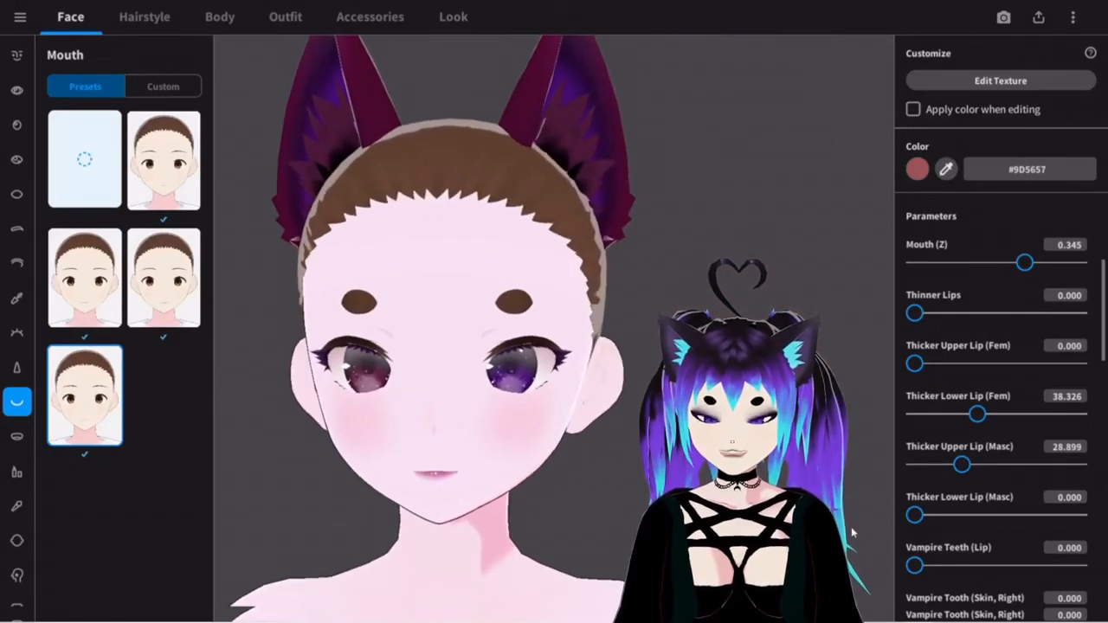
scroll(853, 533, "up", 2)
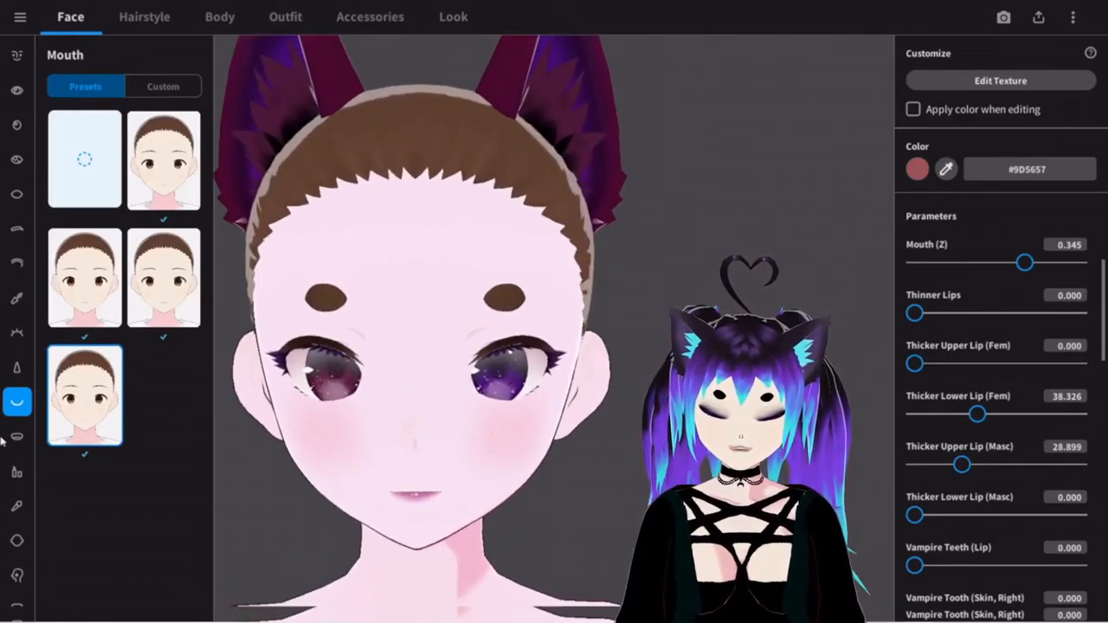
Step: Open the face paint presets and try the freckles, the stitched scar across the face and the lipstick kiss mark
scroll(13, 520, "down", 1)
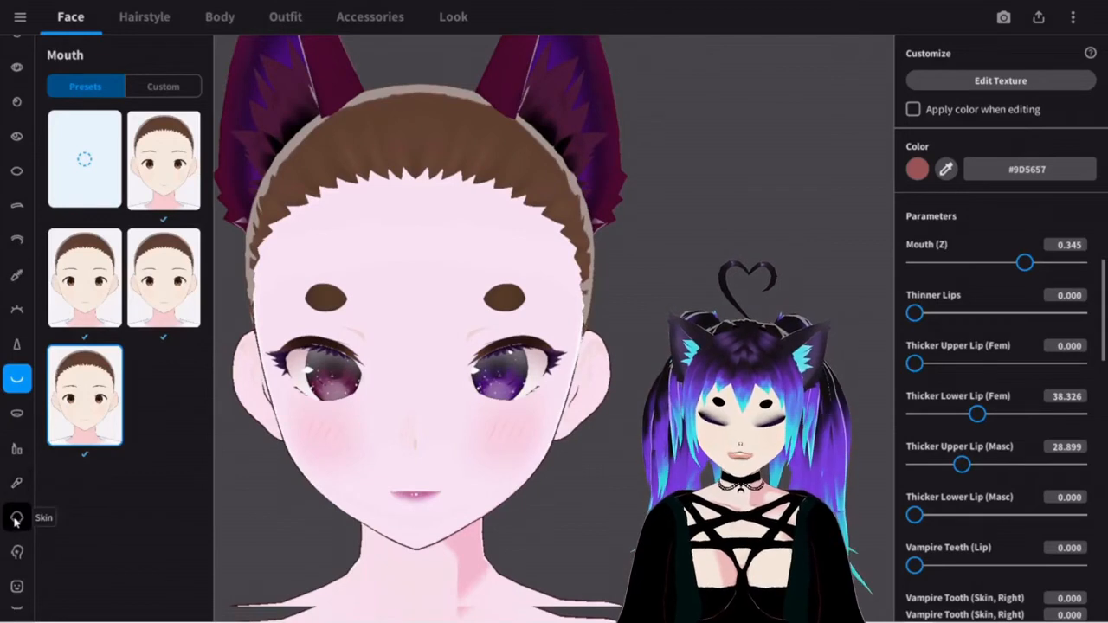
left_click(17, 519)
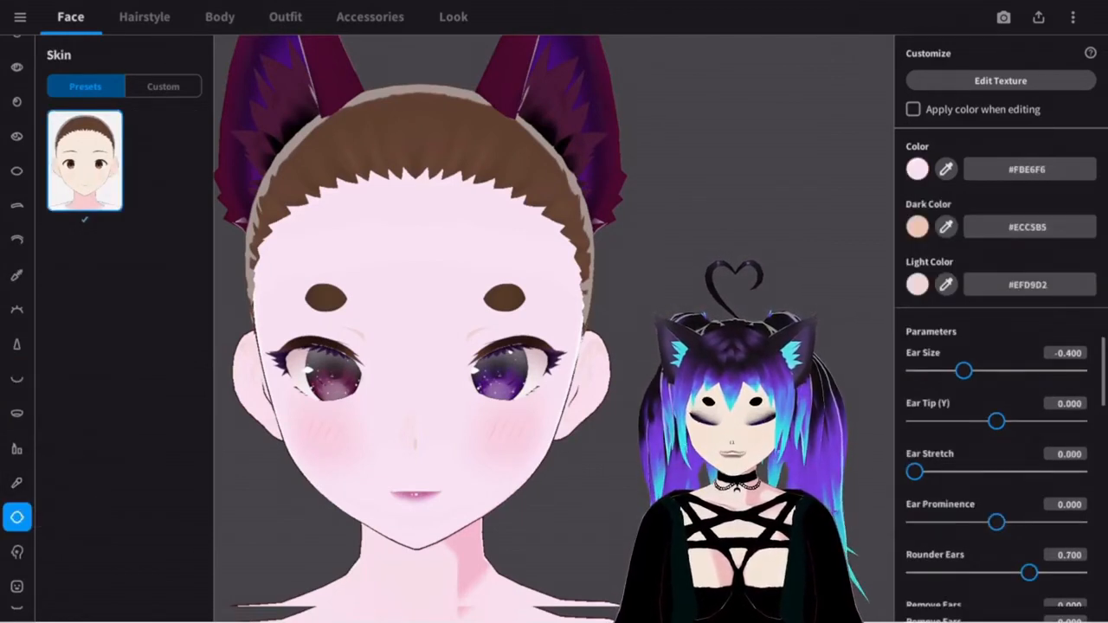
left_click(14, 556)
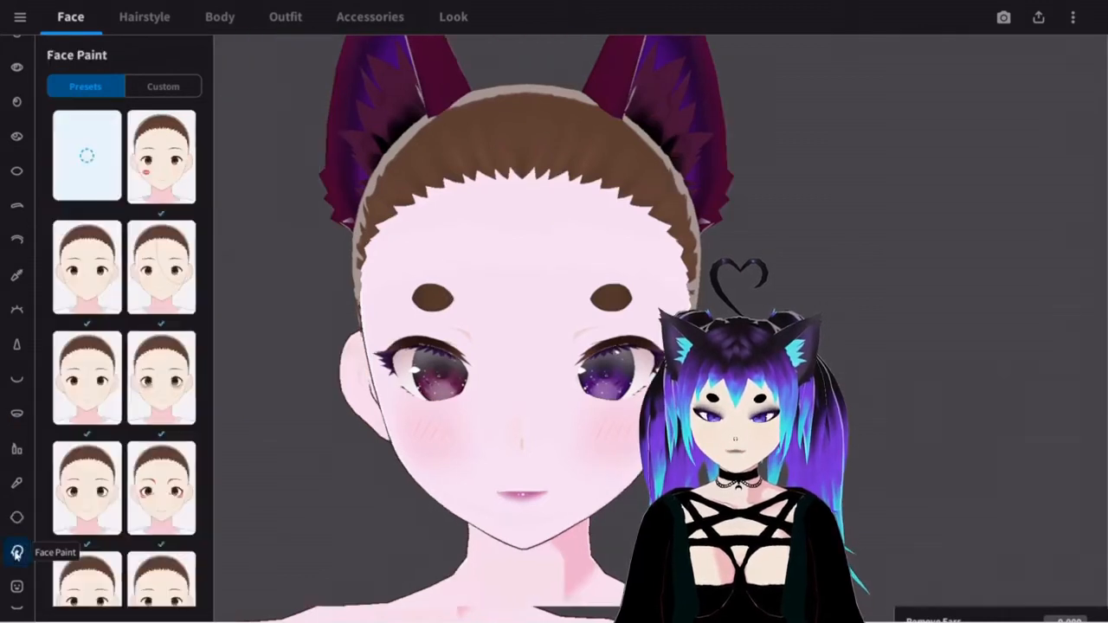
left_click(89, 288)
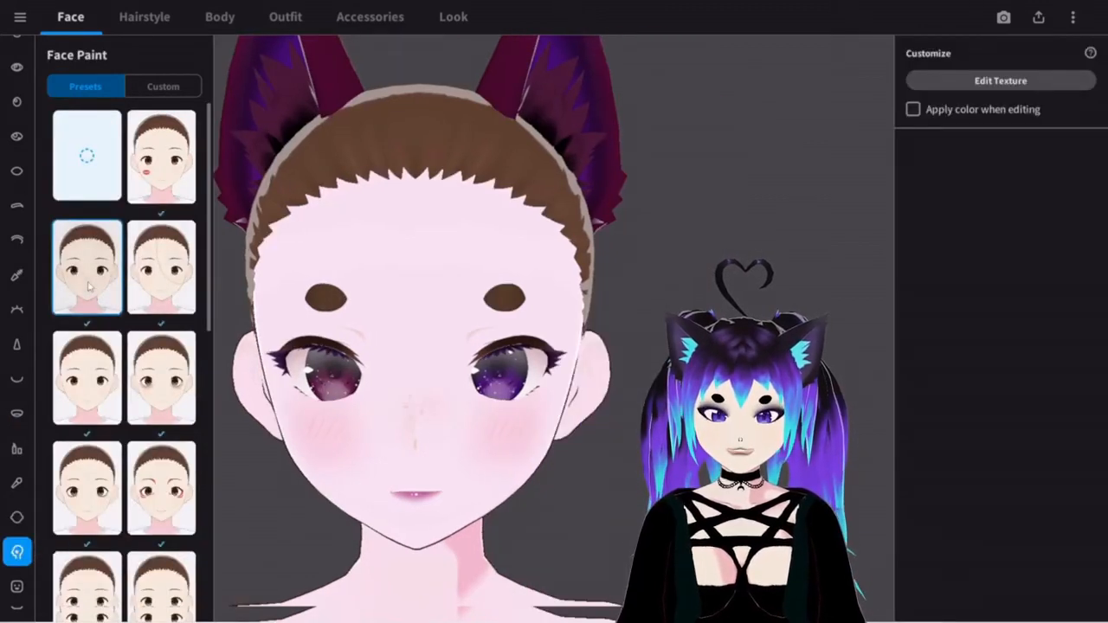
left_click(161, 266)
left_click(106, 275)
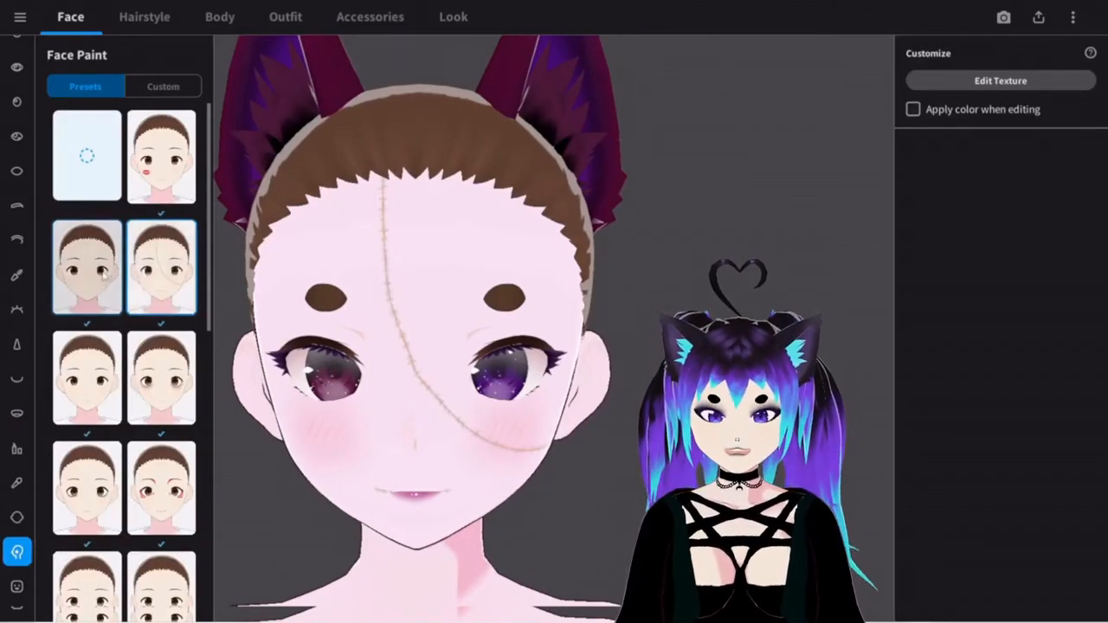
left_click(167, 177)
left_click(154, 277)
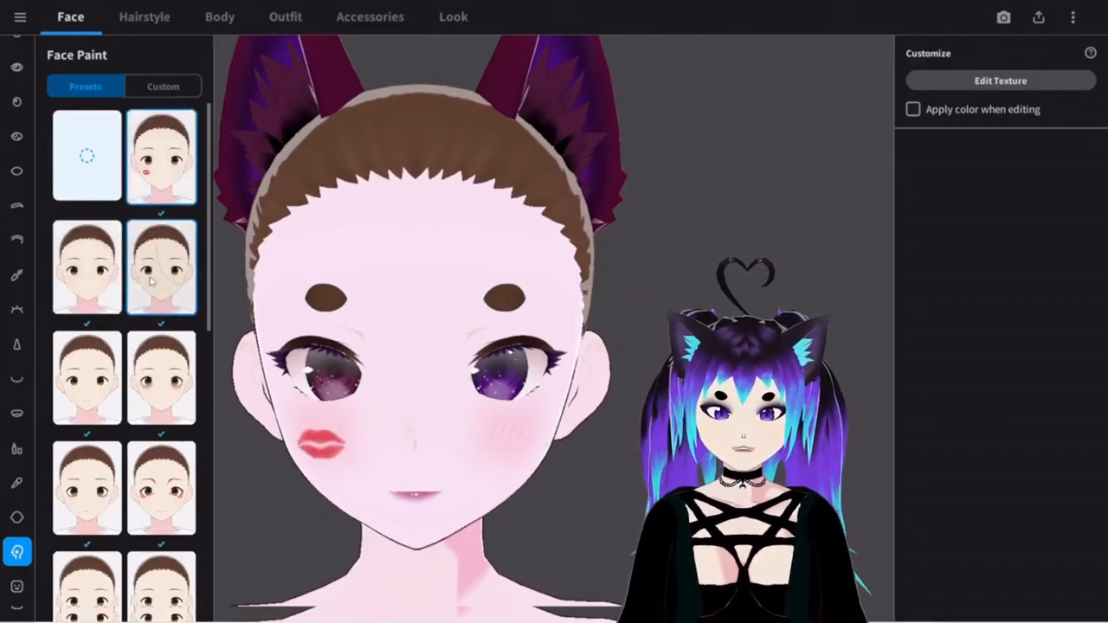
Step: Try the dark under-eye circles, the red markings around the eyes and the small chin mole as face paint
left_click(161, 368)
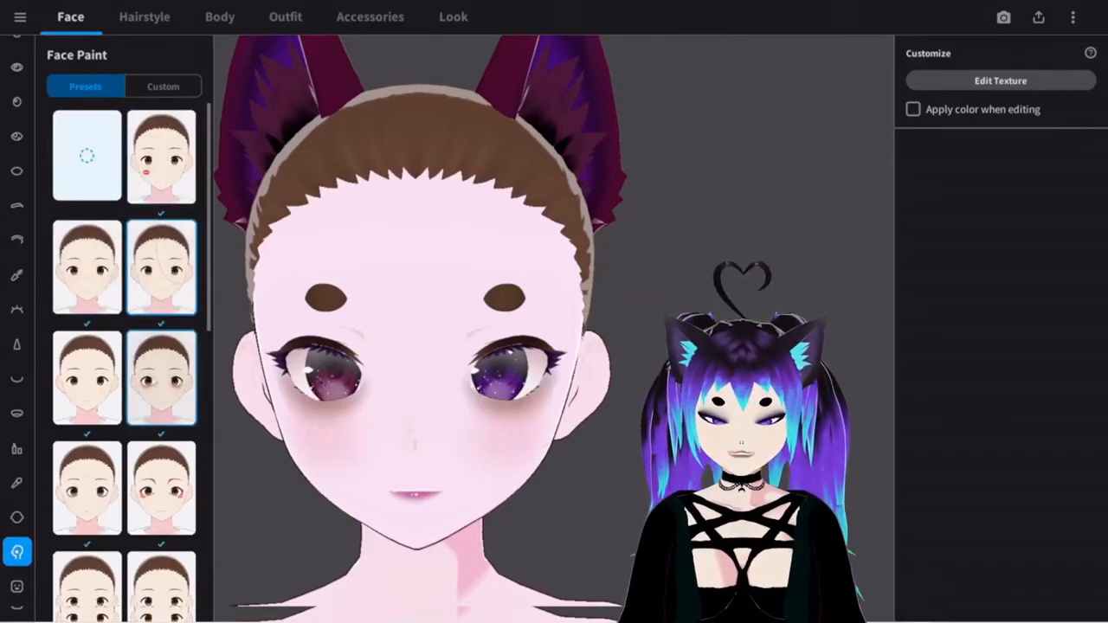
left_click(97, 474)
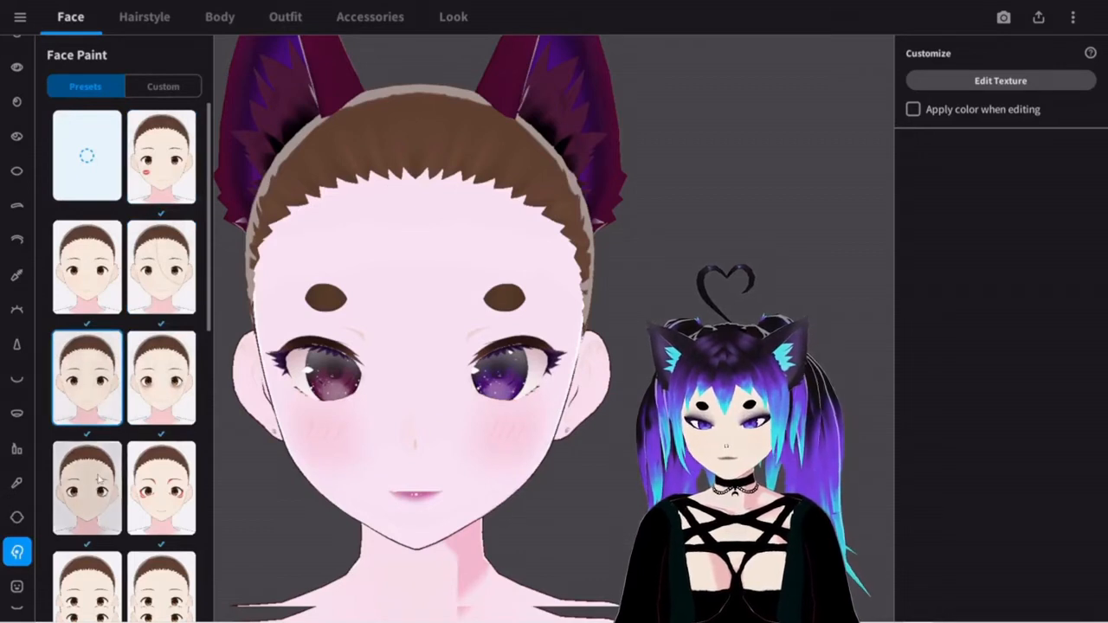
left_click(171, 499)
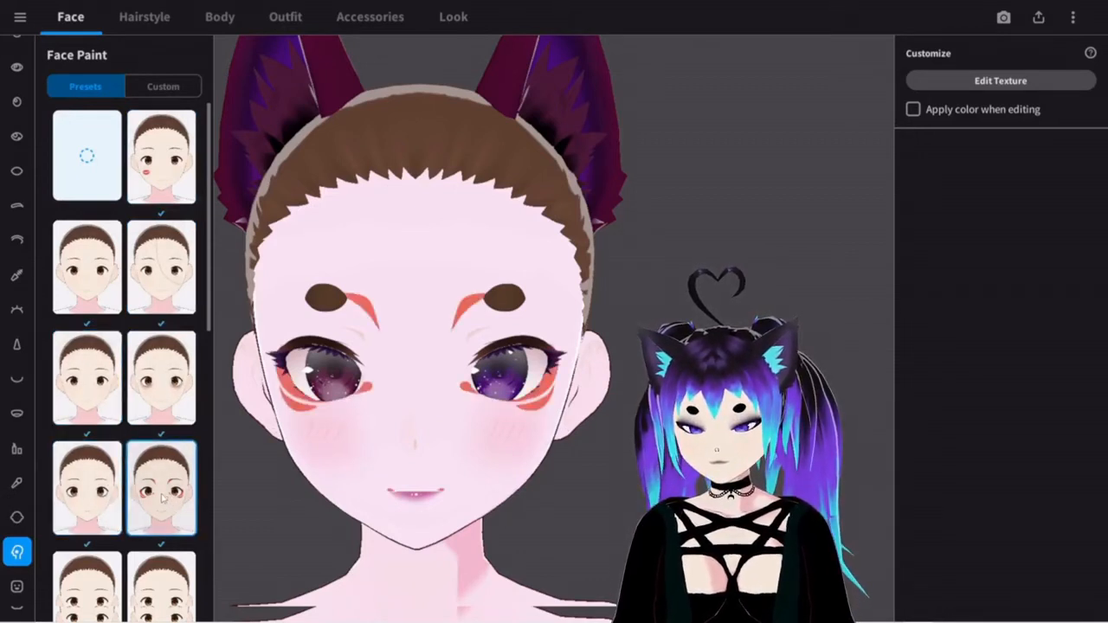
scroll(163, 496, "down", 1)
left_click(162, 498)
left_click(95, 496)
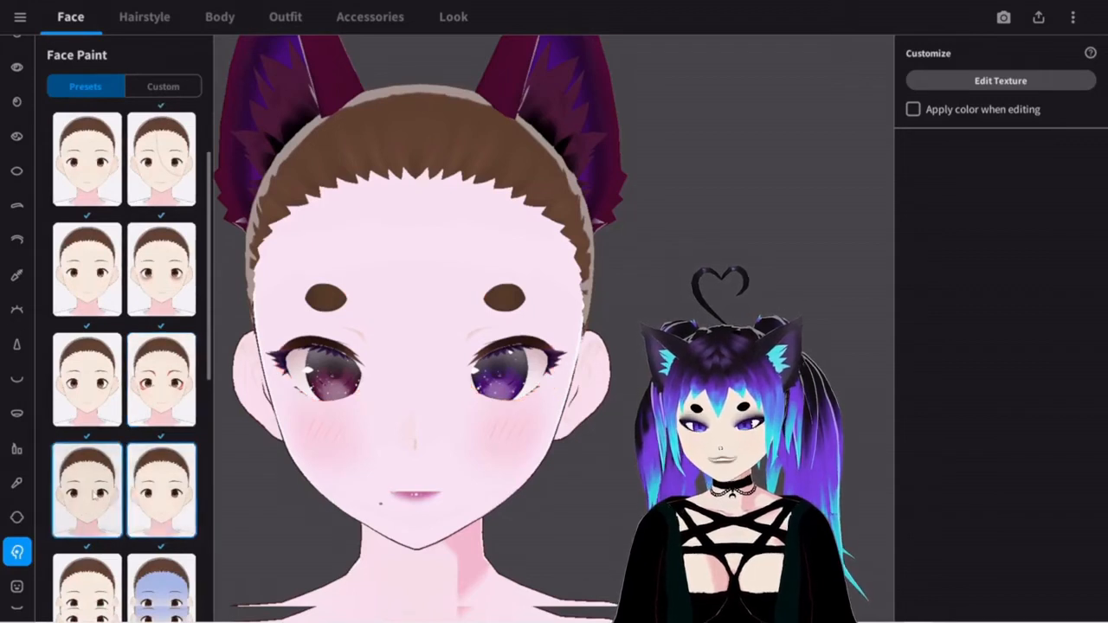
Step: Try the blue forehead shading, the moustache with chin beard and the whisker marks as face paint
scroll(103, 575, "down", 1)
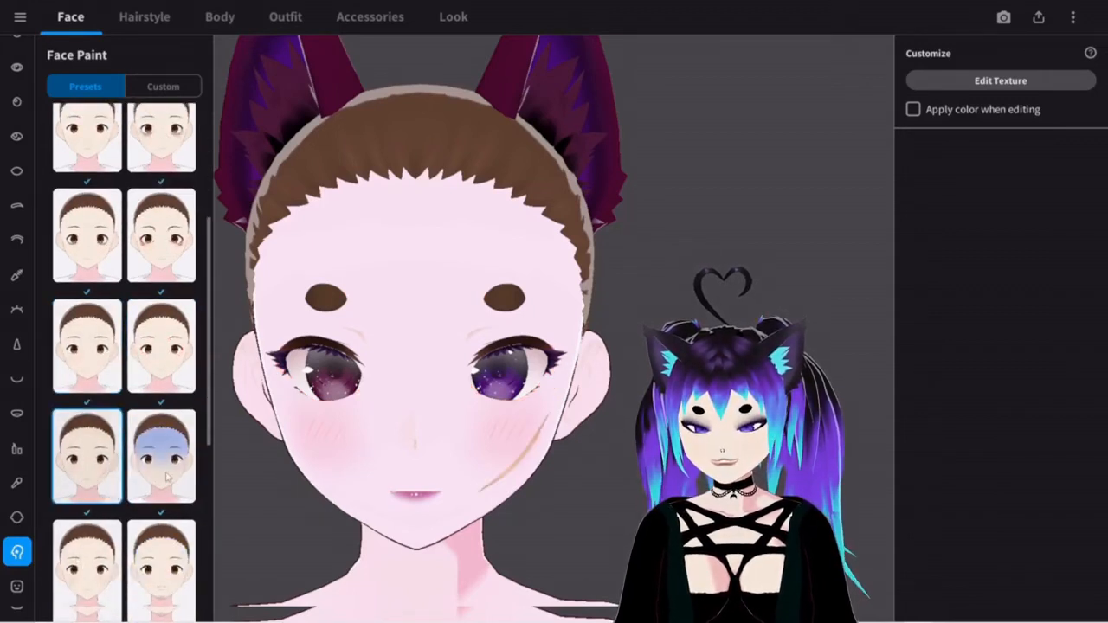
left_click(147, 481)
scroll(145, 485, "up", 1)
left_click(145, 487)
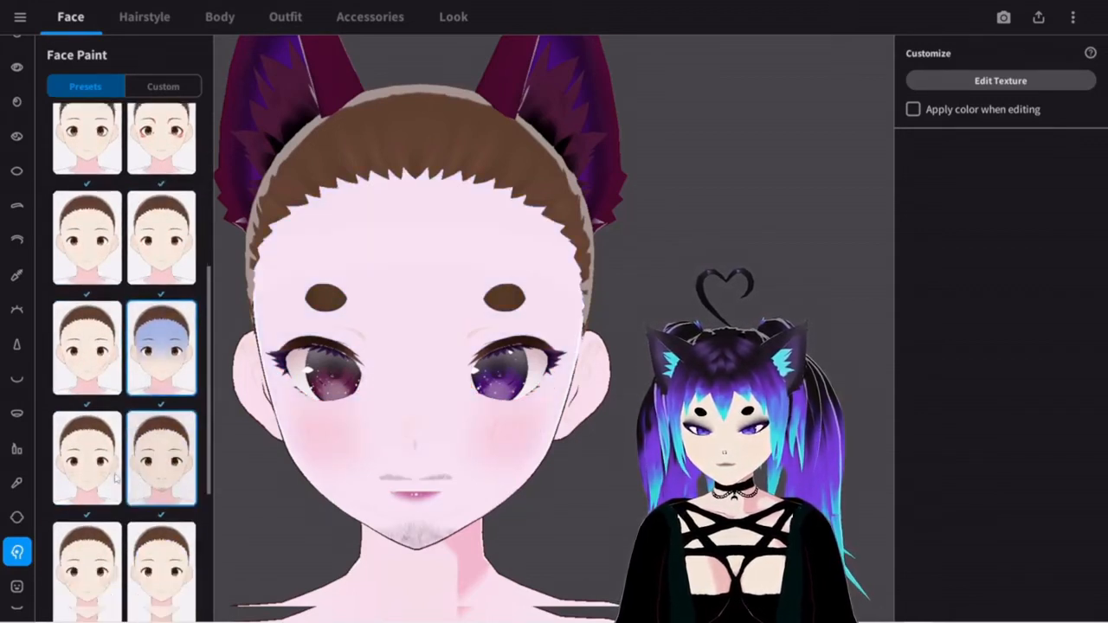
left_click(112, 477)
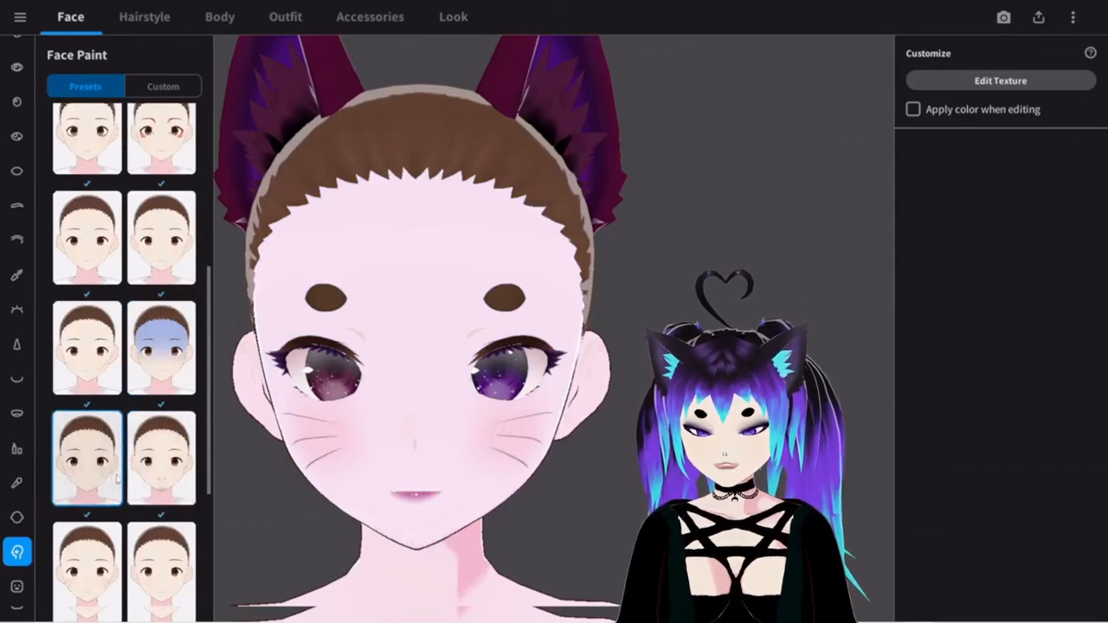
Step: Try the teardrop face paint and the remaining presets, and apply the last one with red eyelid shading
scroll(105, 474, "down", 1)
left_click(101, 475)
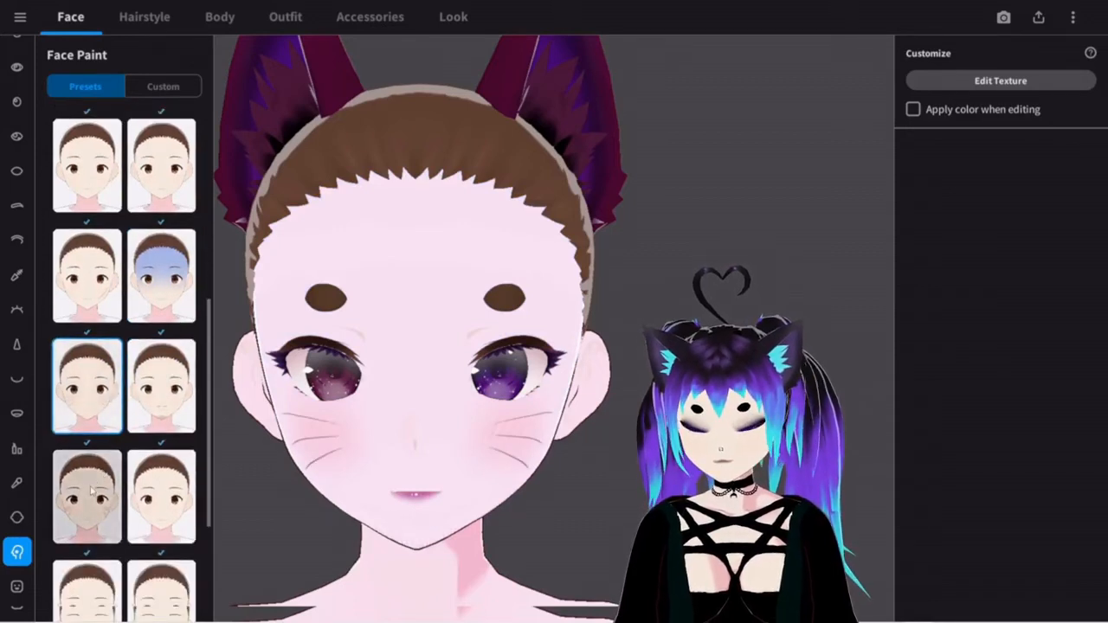
left_click(160, 502)
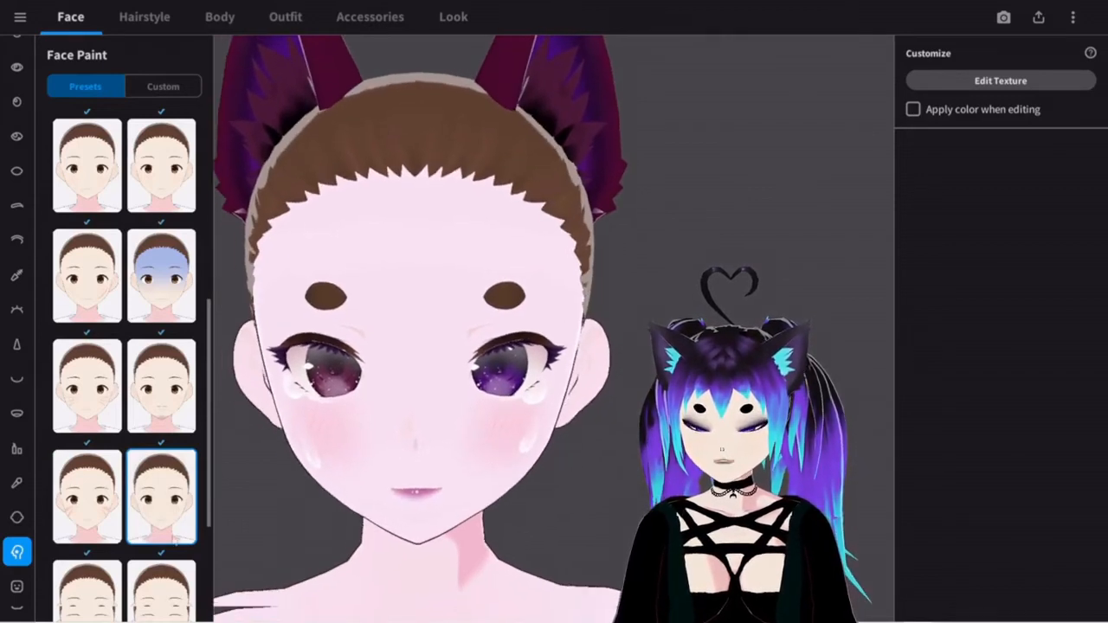
scroll(176, 538, "down", 3)
left_click(176, 486)
left_click(90, 471)
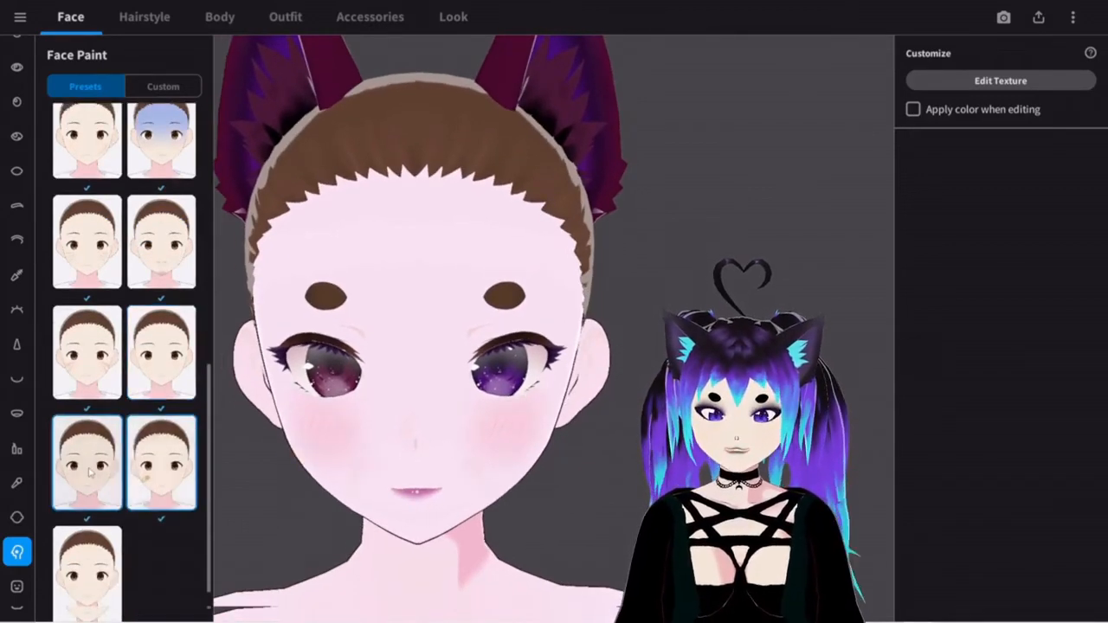
left_click(90, 552)
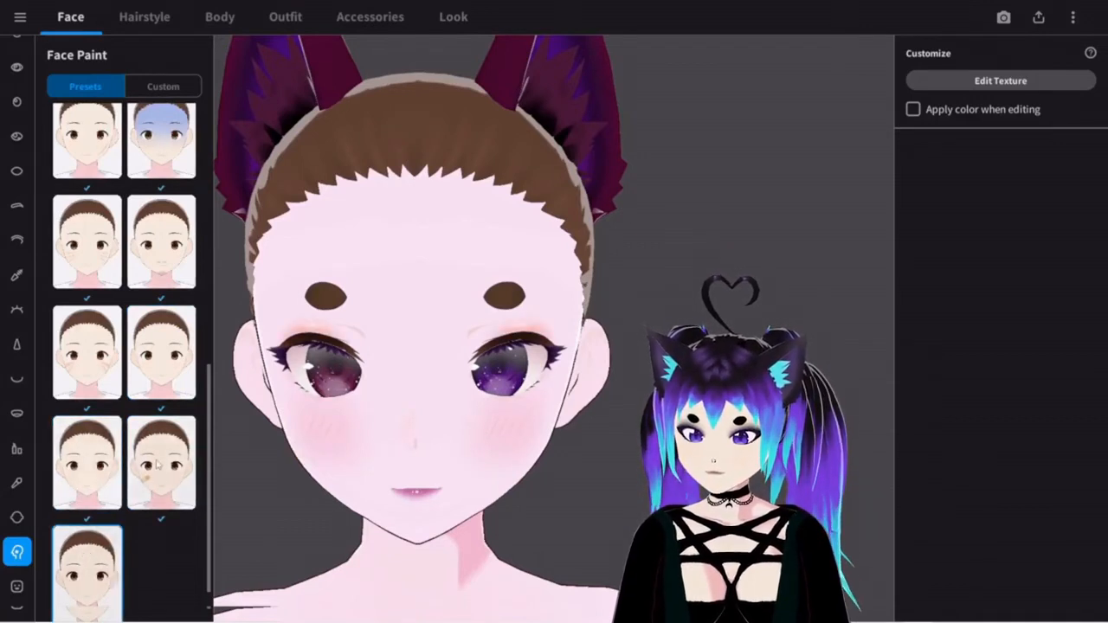
Step: Examine the red eyelid shading's texture and layers in the texture editor, and leave the editor without saving
left_click(979, 81)
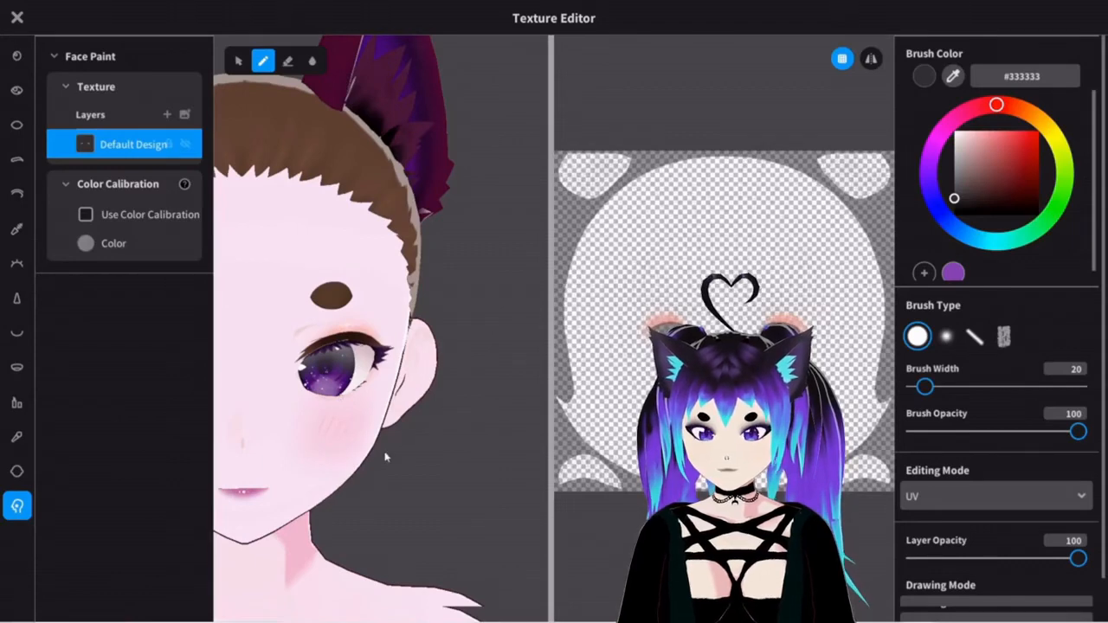
middle_click_drag(386, 457, 515, 464)
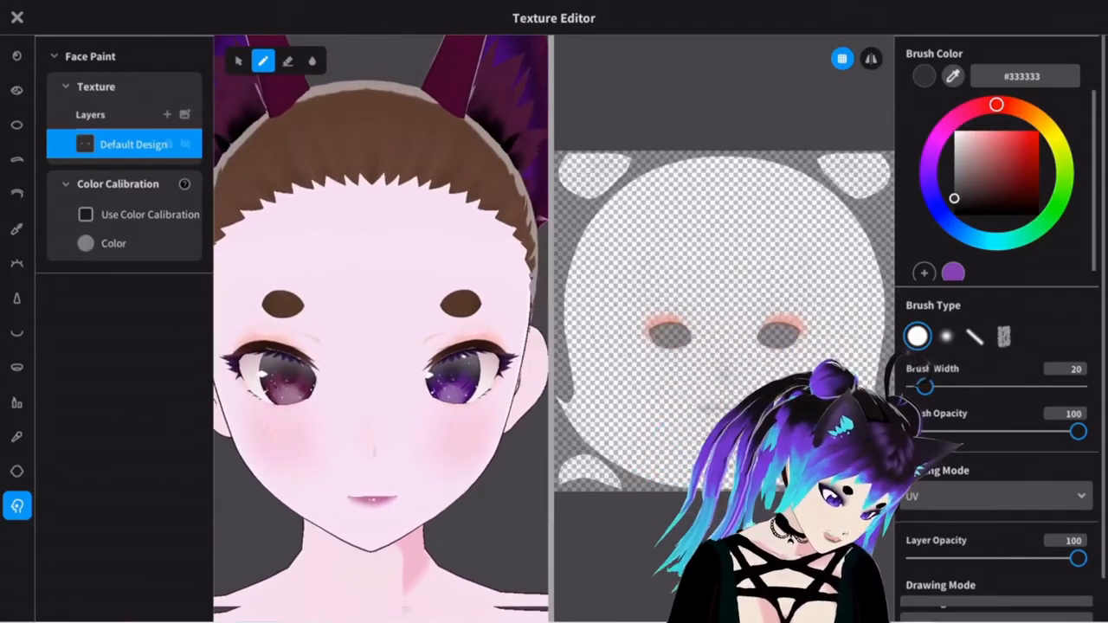
left_click(17, 17)
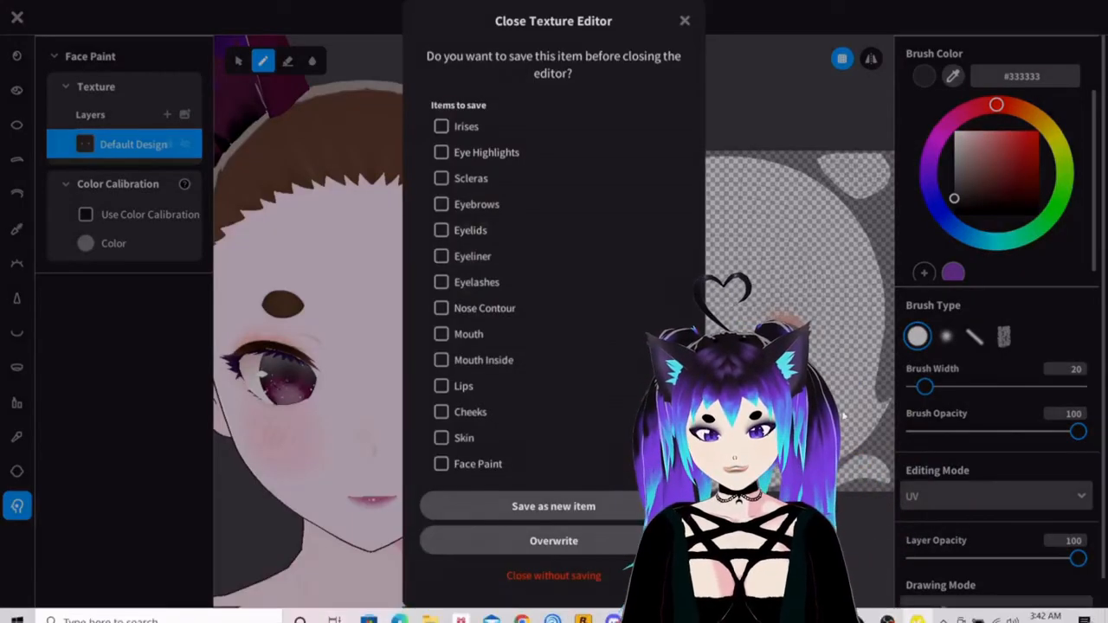
left_click(600, 580)
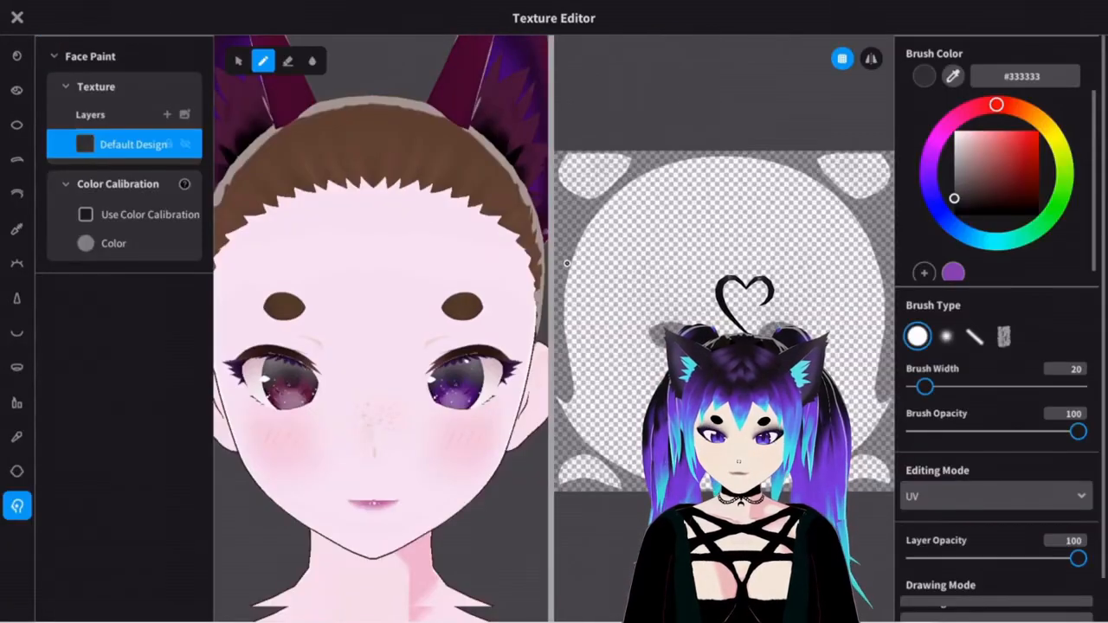
Step: Calibrate the freckles face paint to purple #9D0CD9 and close the texture editor, keeping the design as a custom item
left_click(86, 244)
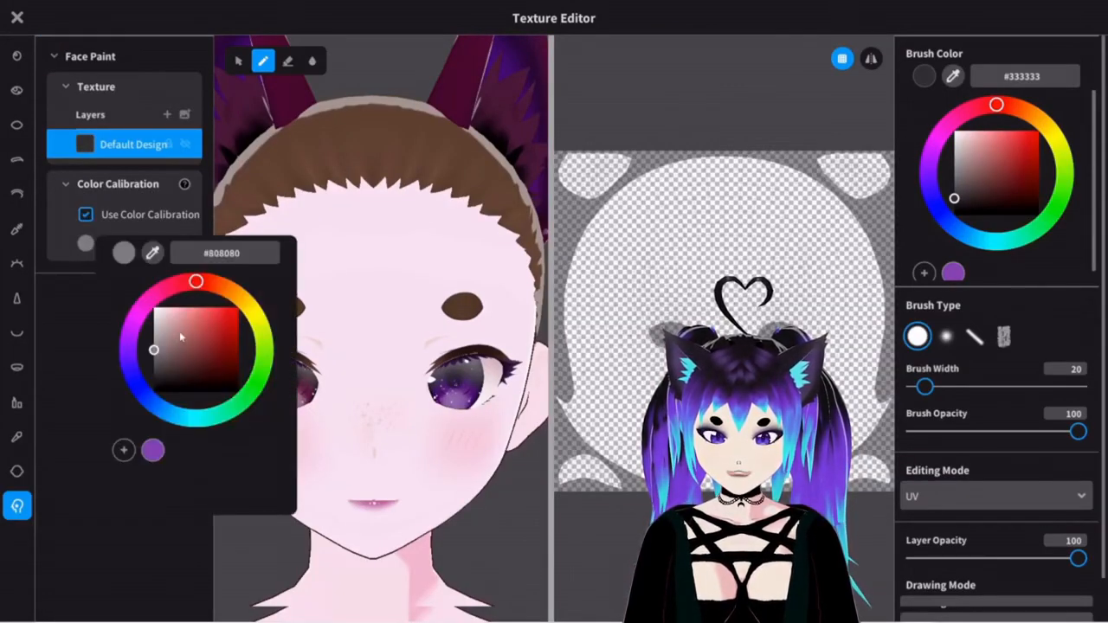
mouse_move(178, 345)
left_mouse_down()
mouse_move(155, 333)
mouse_move(210, 361)
mouse_move(243, 340)
left_mouse_up()
left_click(133, 324)
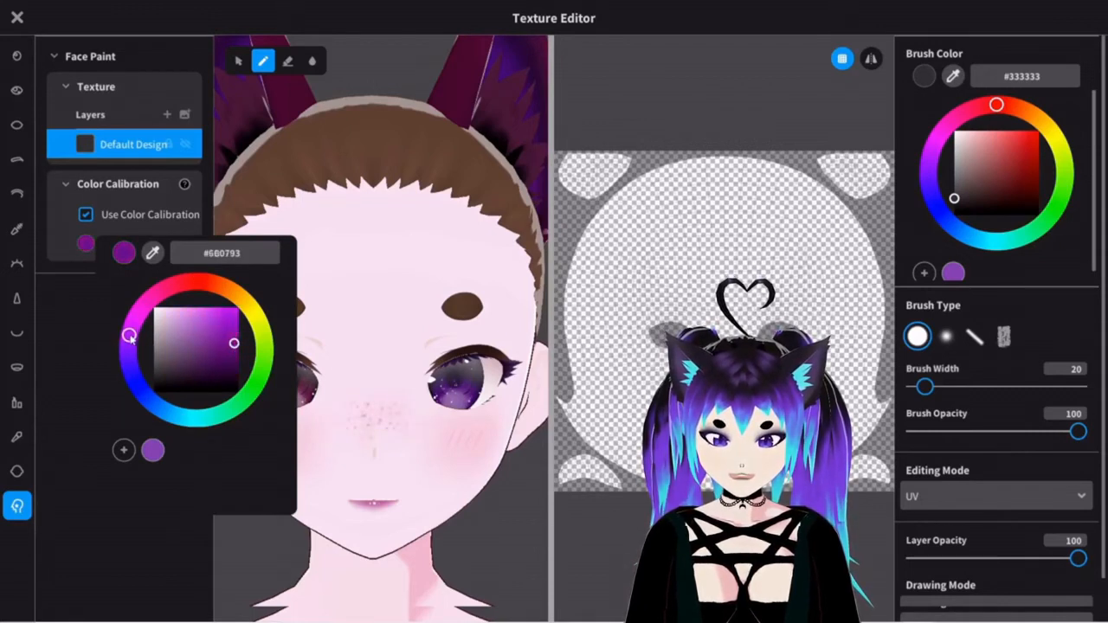
mouse_move(232, 347)
left_mouse_down()
mouse_move(239, 328)
mouse_move(216, 326)
mouse_move(231, 327)
left_mouse_up()
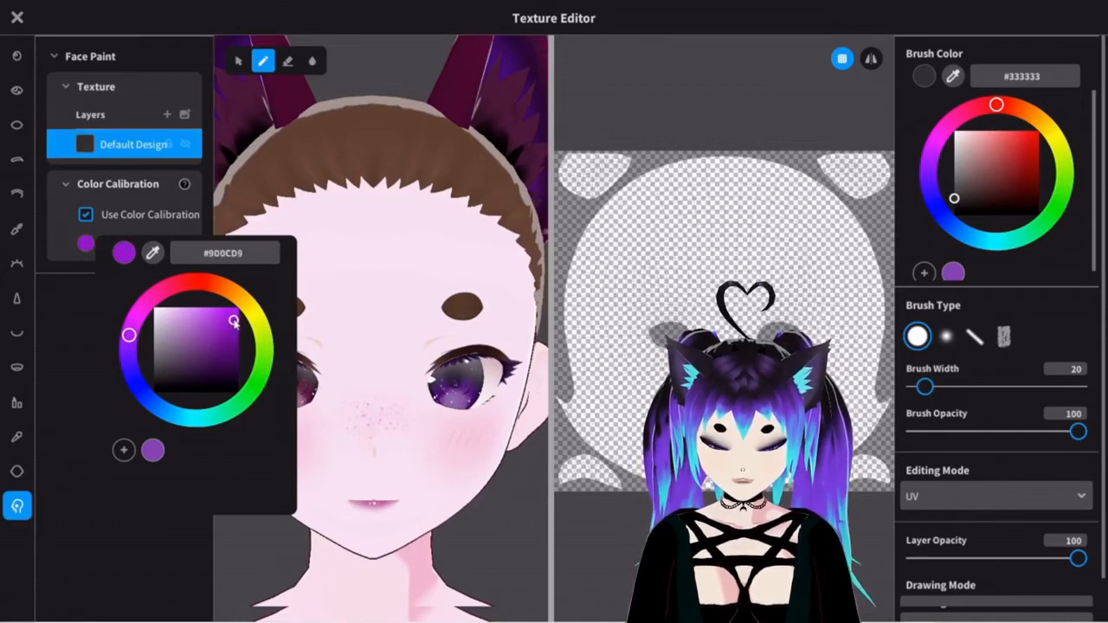
left_click(277, 567)
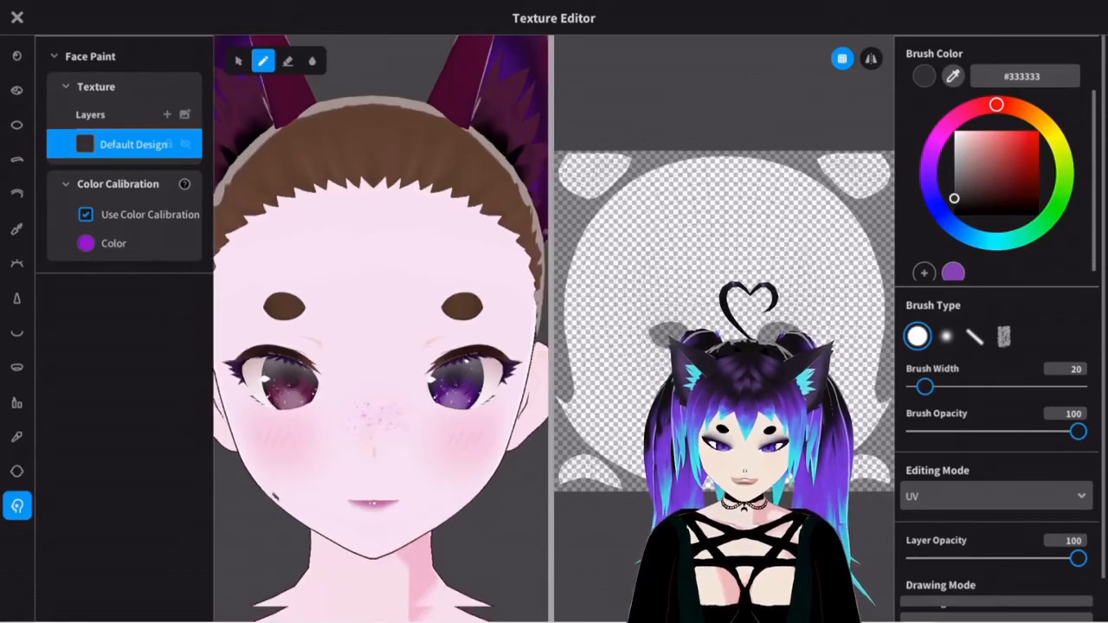
left_click(15, 16)
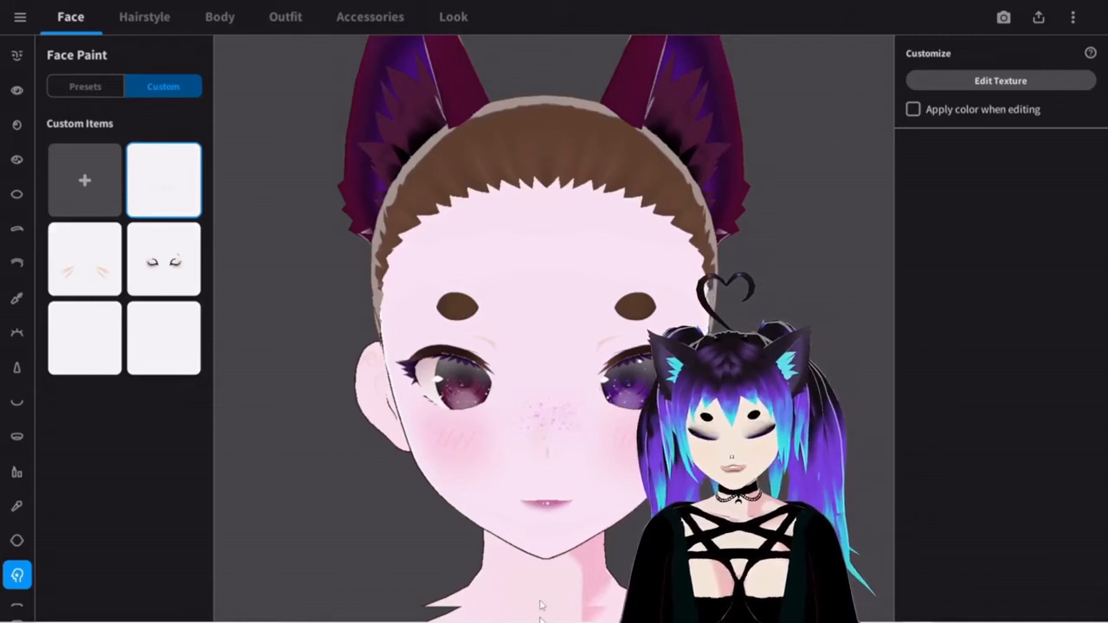
Step: In the face set parameters, reduce Ear Size to -1.000
scroll(17, 532, "down", 1)
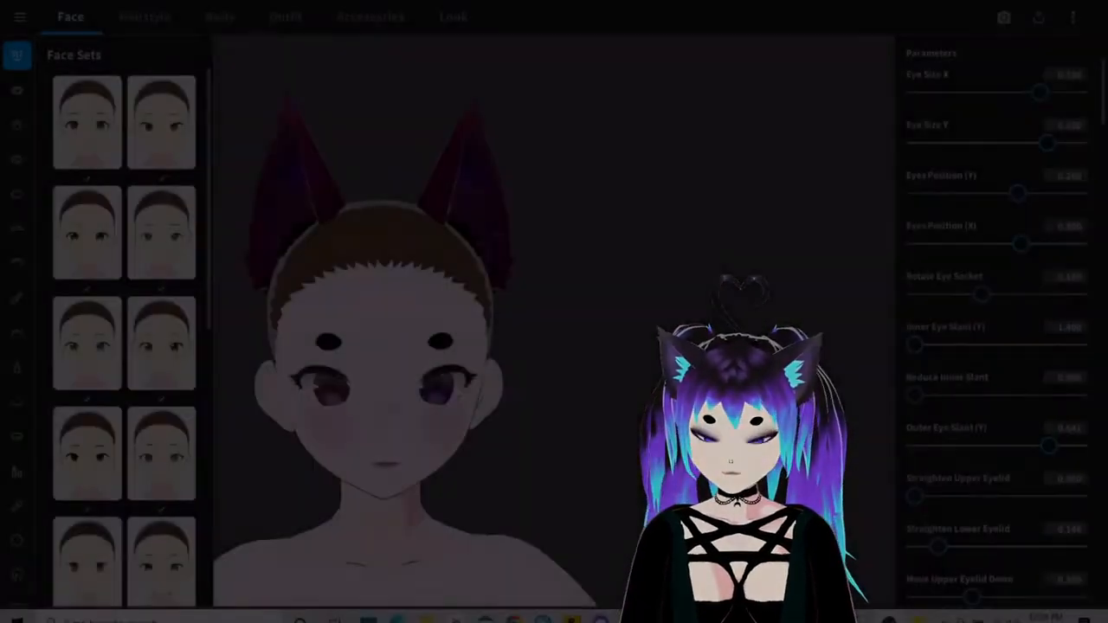
scroll(967, 436, "down", 5)
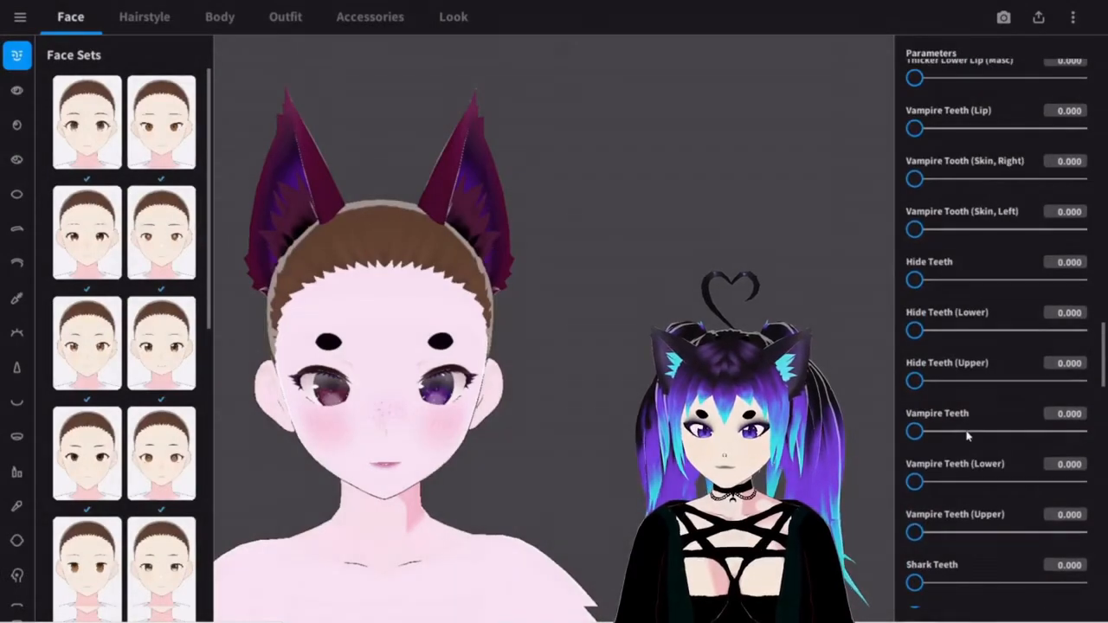
scroll(966, 435, "down", 9)
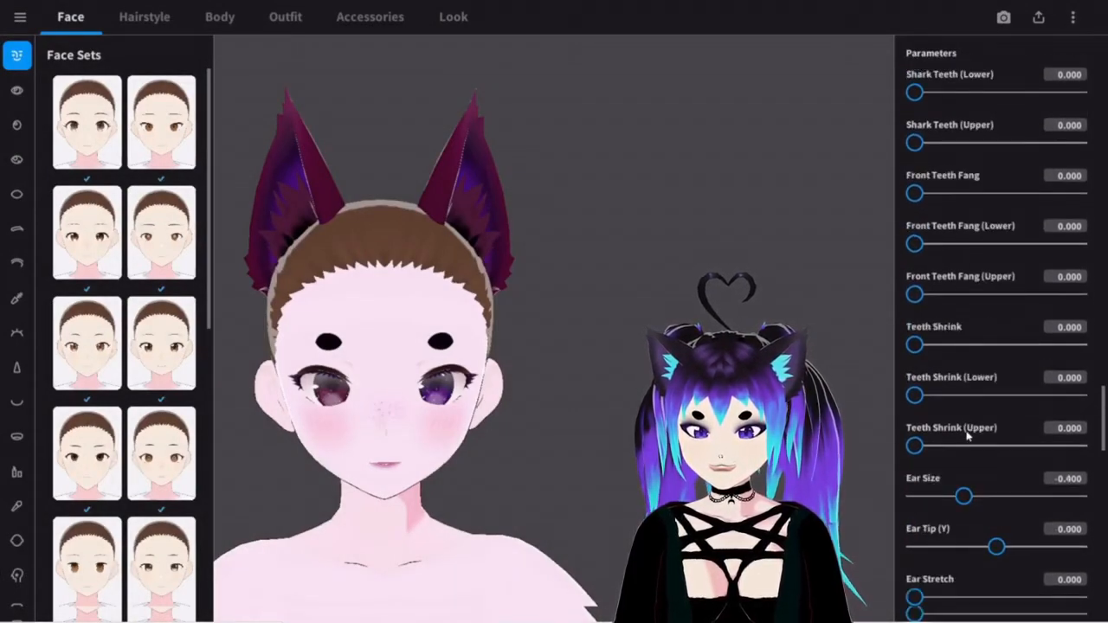
left_click(968, 436)
scroll(967, 435, "down", 2)
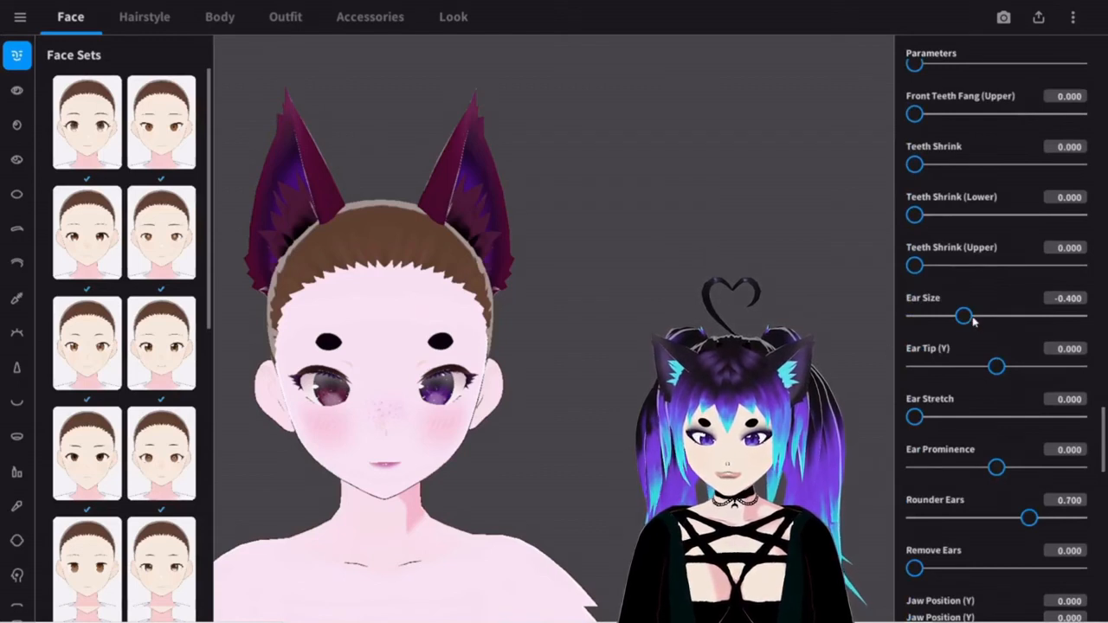
left_click_drag(991, 322, 904, 331)
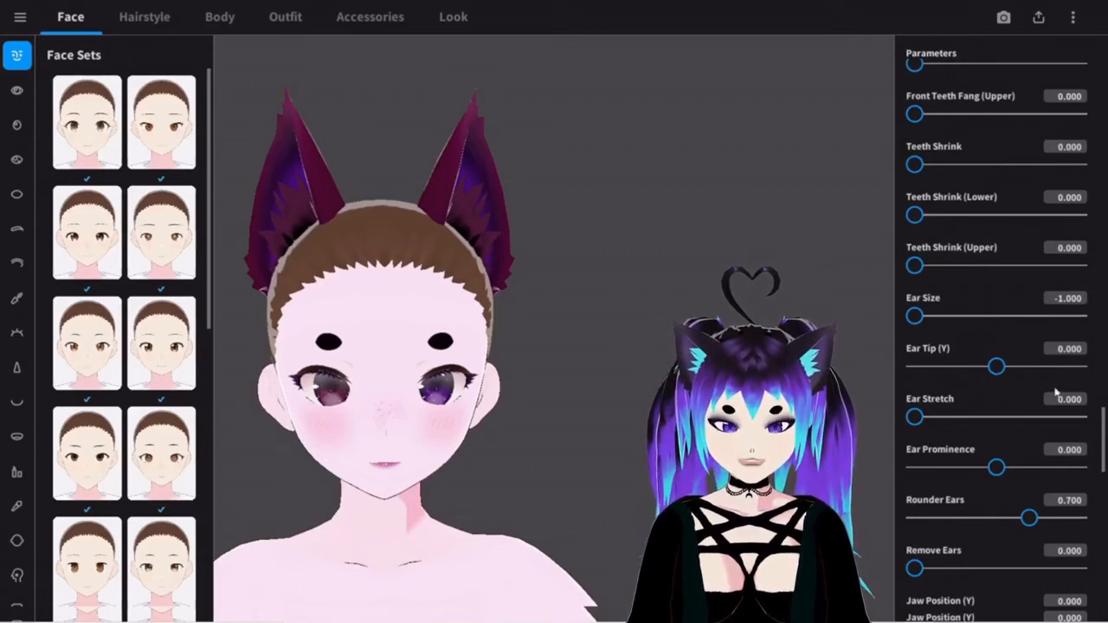
Step: Try Ear Tip (Y) at -1.000 for drooping ears, and set it to 1.000 for upward-pointing elf ears
left_click_drag(994, 370, 908, 367)
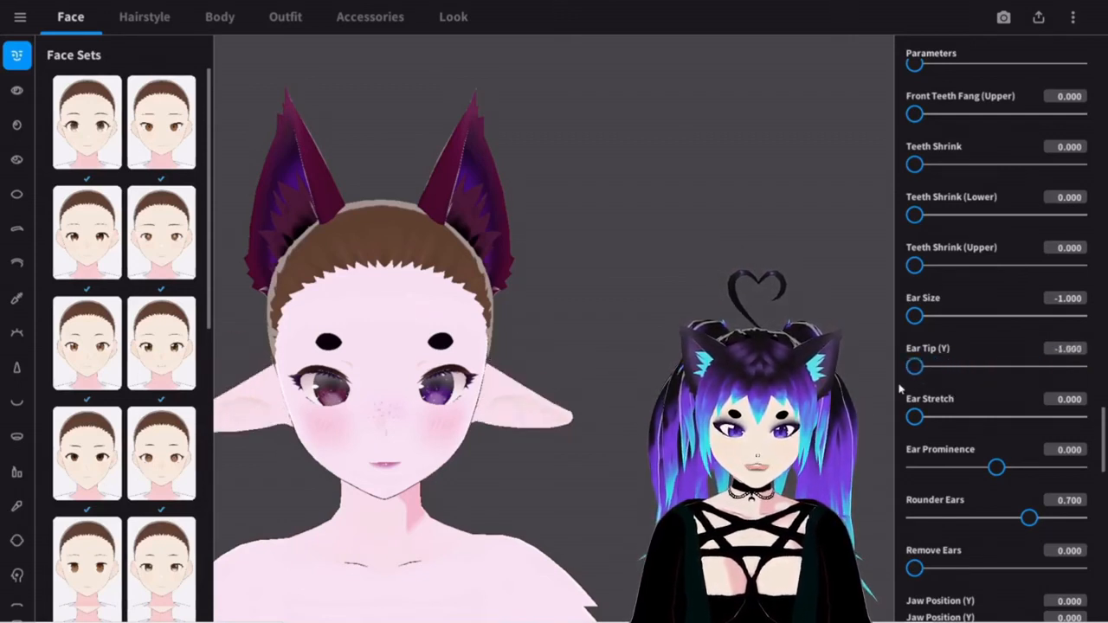
mouse_move(916, 418)
left_mouse_down()
mouse_move(1078, 420)
mouse_move(913, 417)
left_mouse_up()
left_click_drag(914, 367, 1078, 367)
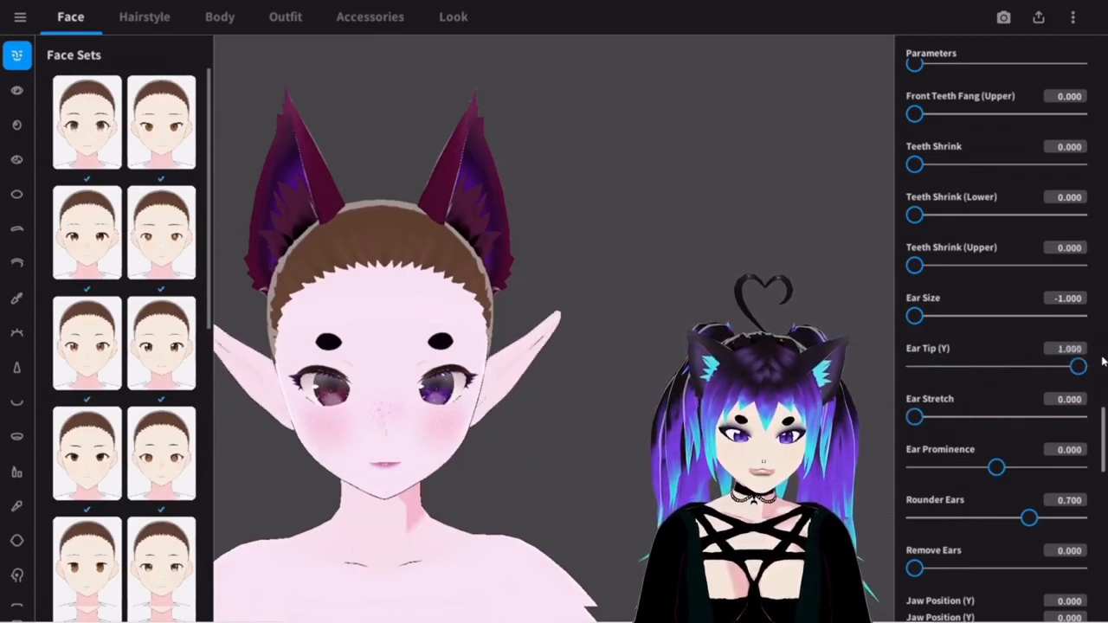
Step: Try Ear Stretch at 0.102, return it to 0.000, and set Ear Prominence to -1.000
left_click(917, 417)
mouse_move(933, 417)
left_mouse_down()
mouse_move(1080, 415)
mouse_move(932, 417)
left_mouse_up()
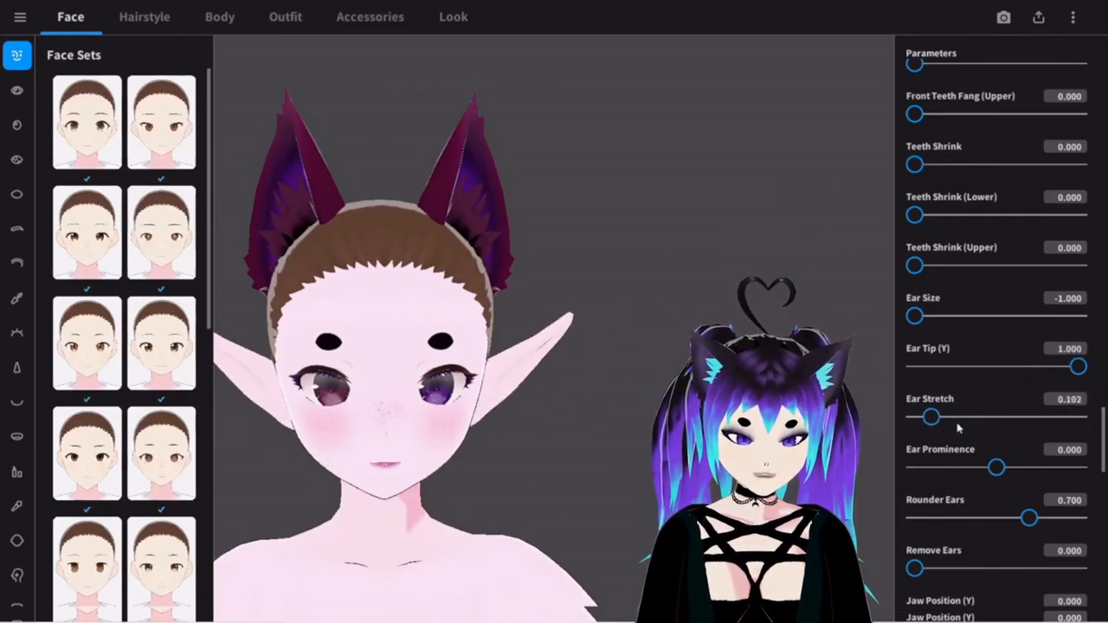
left_click_drag(996, 467, 1089, 469)
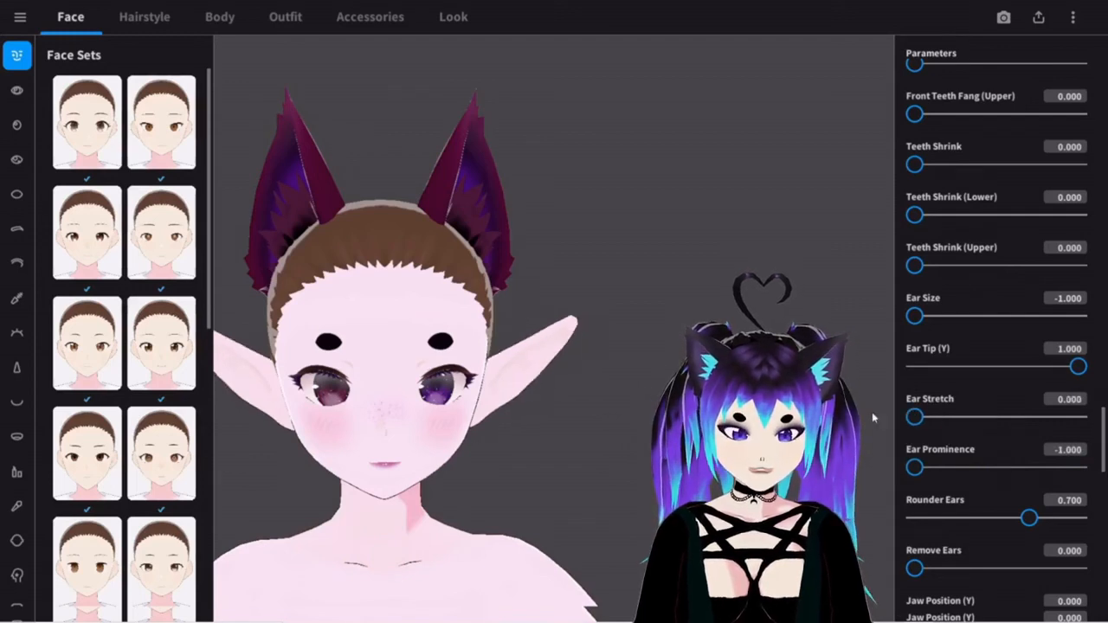
Step: Try long drooping ears by setting Ear Tip (Y) to -1.000 and Ear Stretch to 0.603
left_click_drag(1077, 366, 900, 366)
left_click_drag(914, 416, 1016, 422)
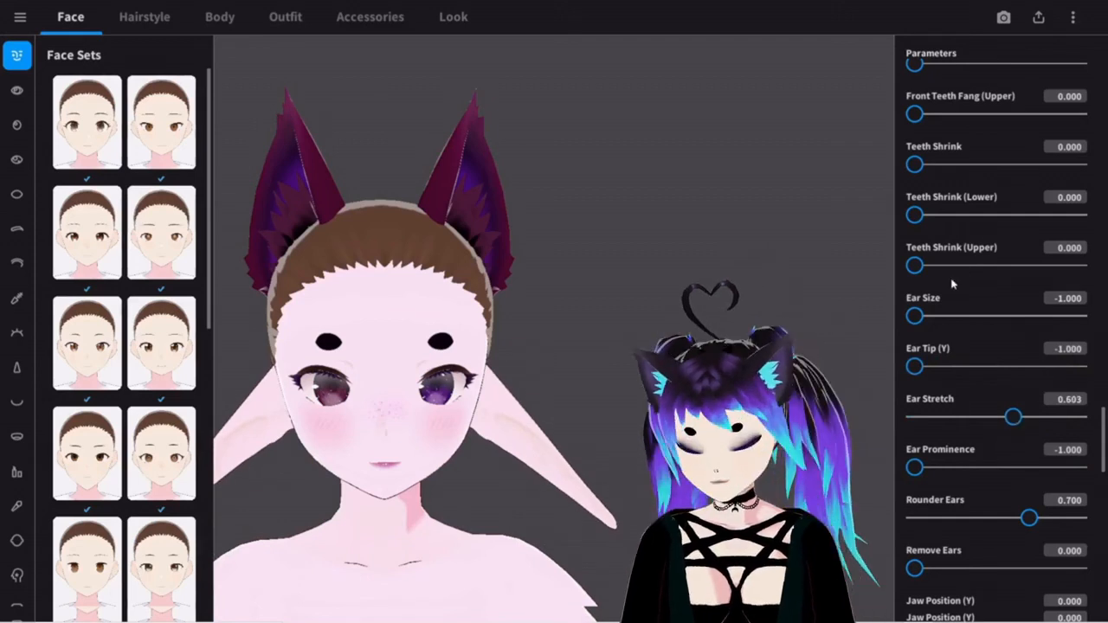
Step: Push Ear Size beyond its slider range by entering -2 as the value
mouse_move(920, 317)
left_mouse_down()
mouse_move(1082, 329)
mouse_move(907, 318)
left_mouse_up()
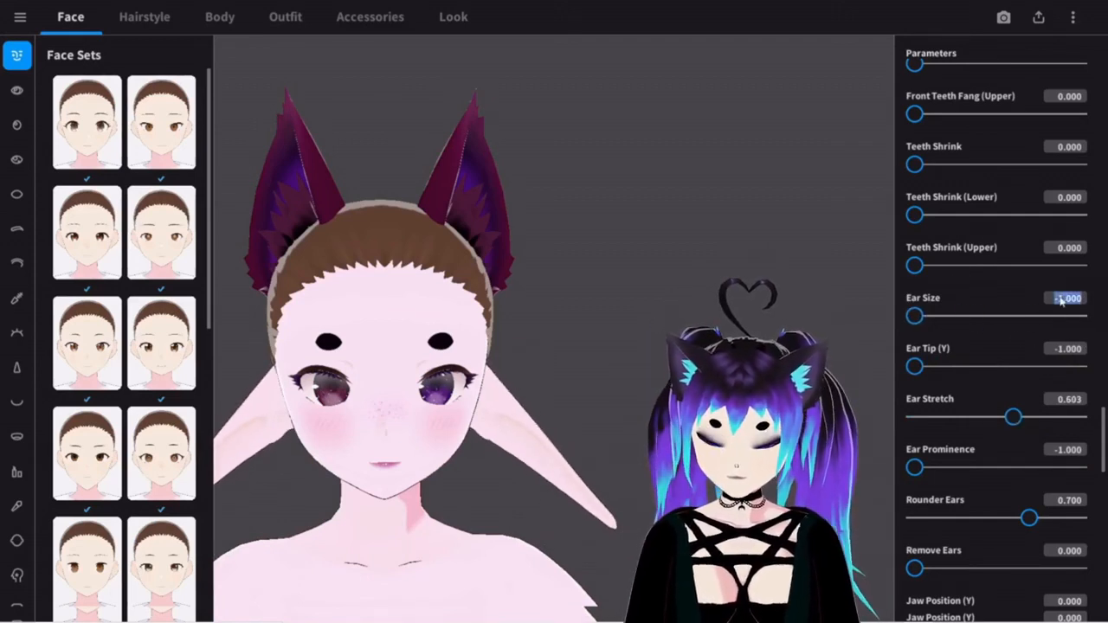
type("-2")
key("Return")
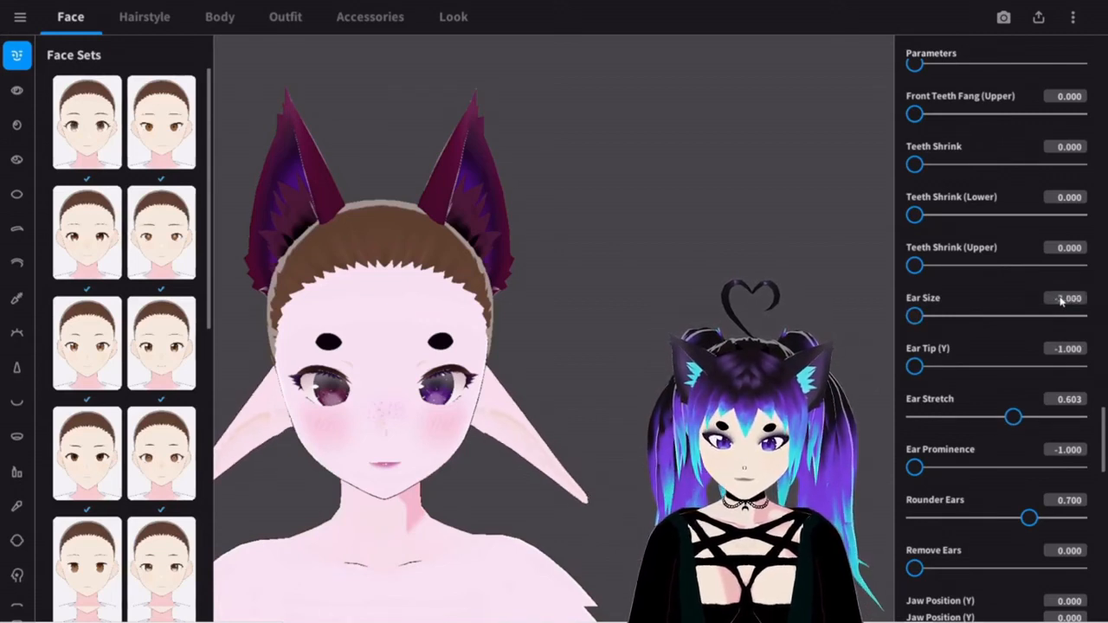
Step: Raise Ear Prominence to 0.332, check the ears from another angle, and fine-tune it to 0.466
left_click_drag(911, 472, 1019, 485)
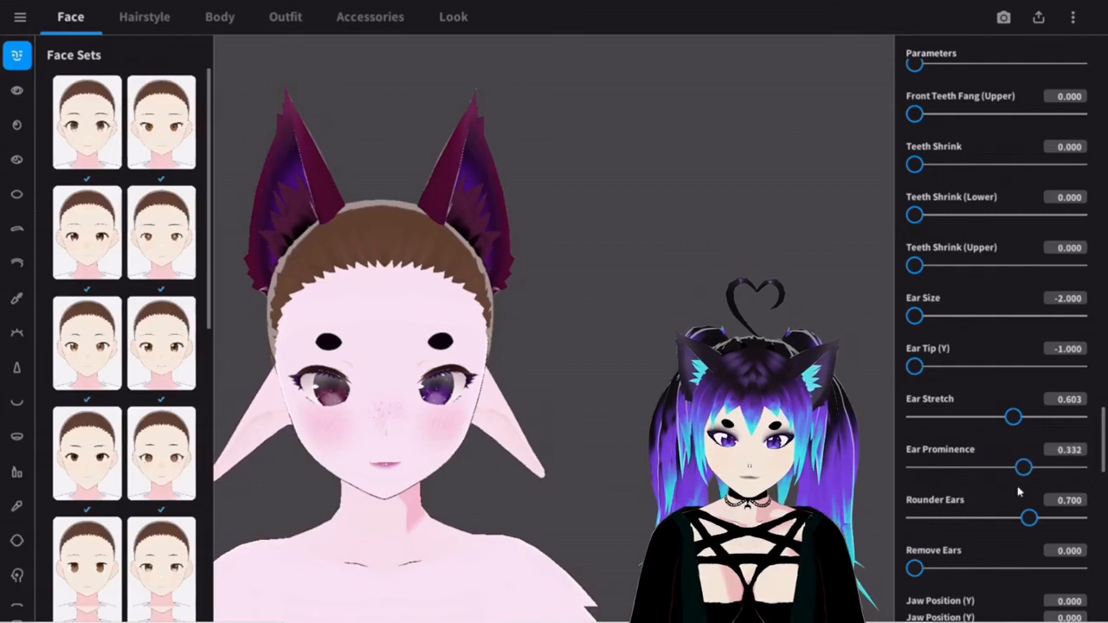
right_click_drag(485, 389, 606, 390)
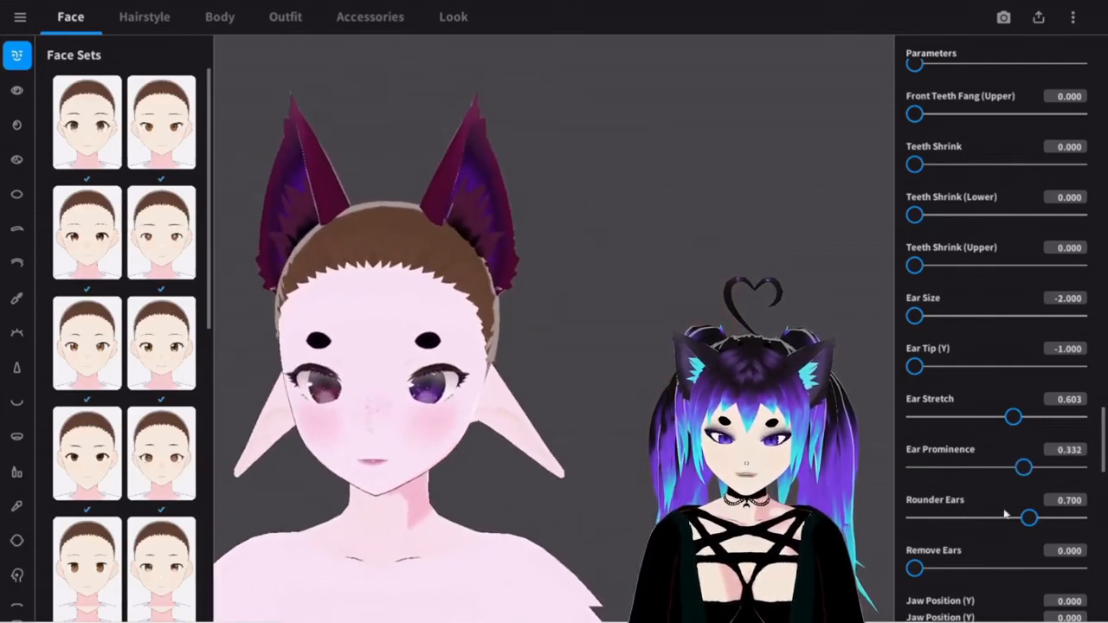
mouse_move(1030, 468)
left_mouse_down()
mouse_move(897, 458)
mouse_move(1042, 474)
mouse_move(1038, 453)
left_mouse_up()
Step: Return Ear Stretch to 0.000, set Ear Tip (Y) to 0.064, and inspect the rounded ear from the side
left_click_drag(1013, 417, 900, 415)
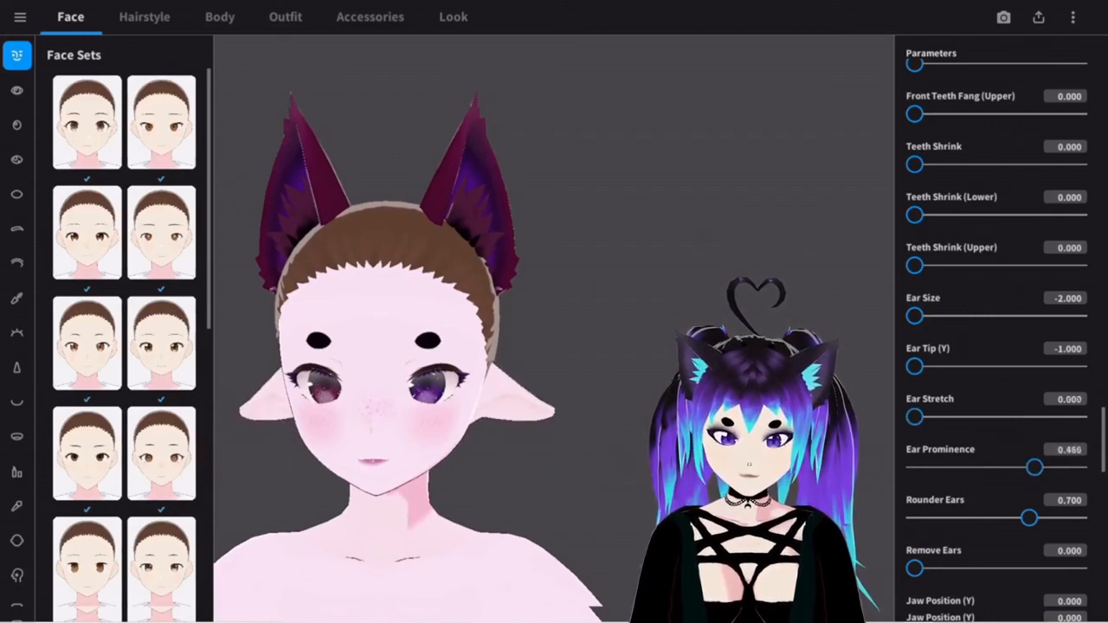
left_click_drag(914, 366, 1007, 375)
right_click_drag(778, 390, 619, 390)
scroll(619, 390, "up", 2)
scroll(518, 491, "up", 3)
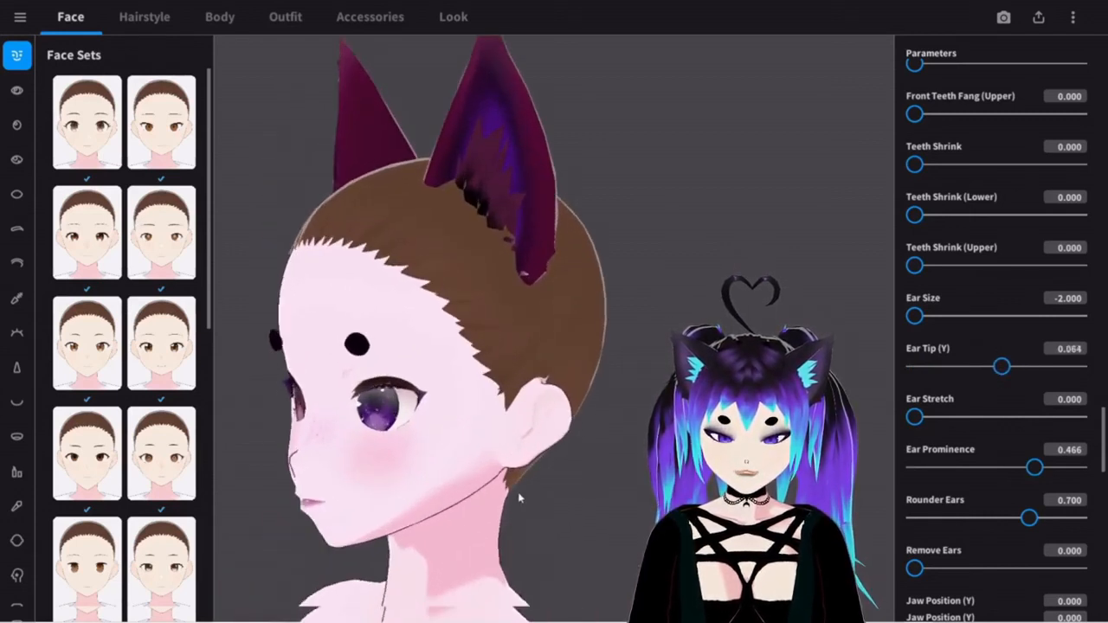
middle_click_drag(517, 504, 502, 487)
Step: Set Remove Ears to 100.000 to eliminate the human ears, and check the head from the front
scroll(947, 540, "down", 2)
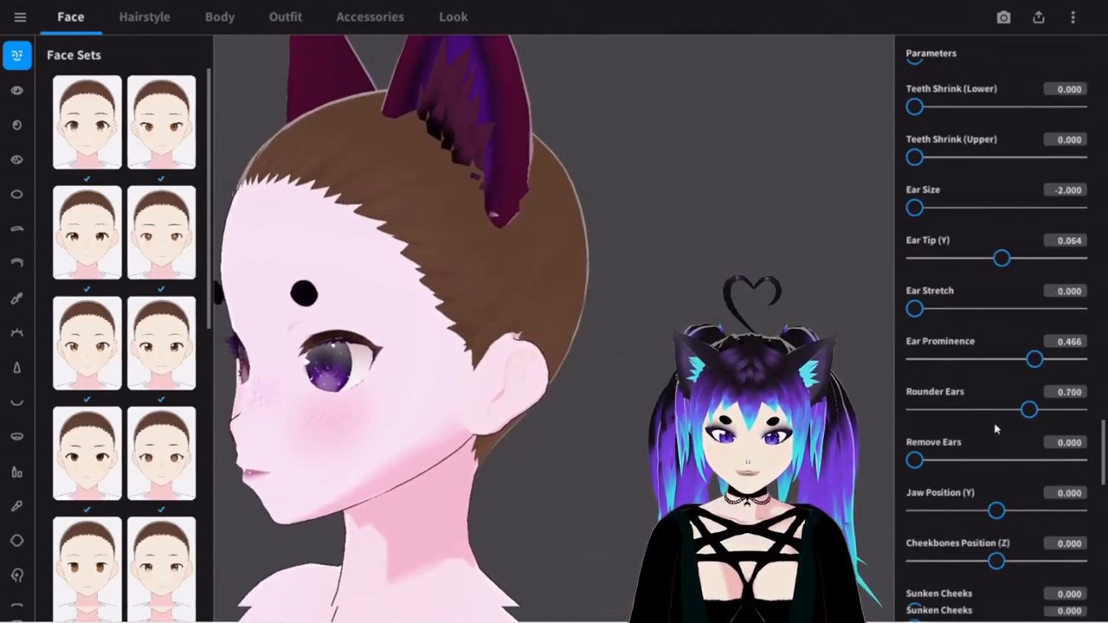
left_click_drag(915, 460, 1086, 472)
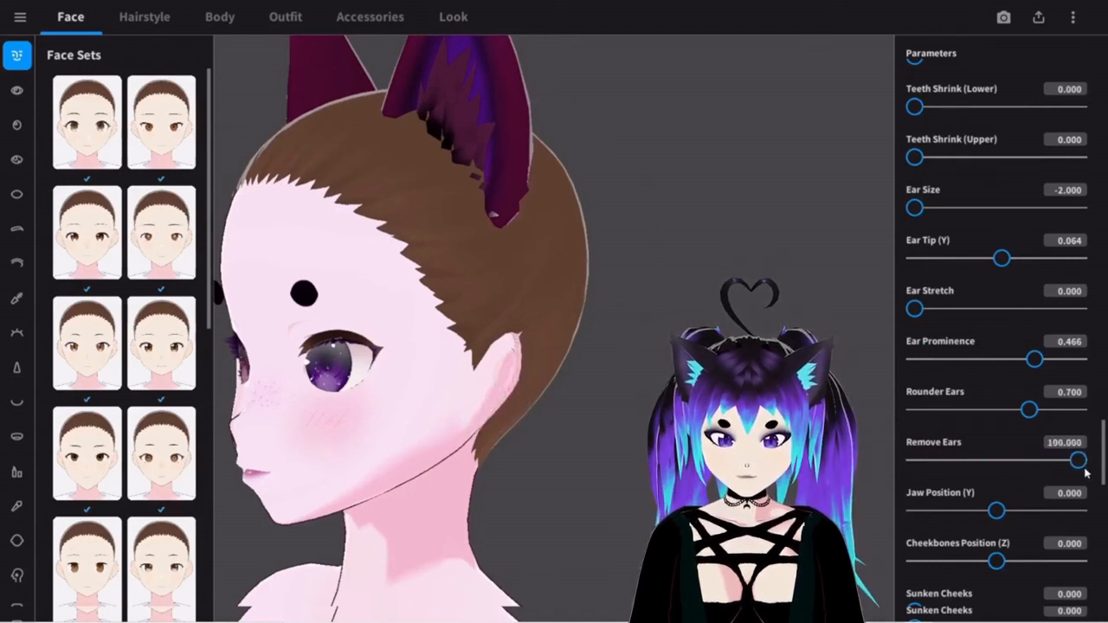
right_click_drag(485, 346, 571, 346)
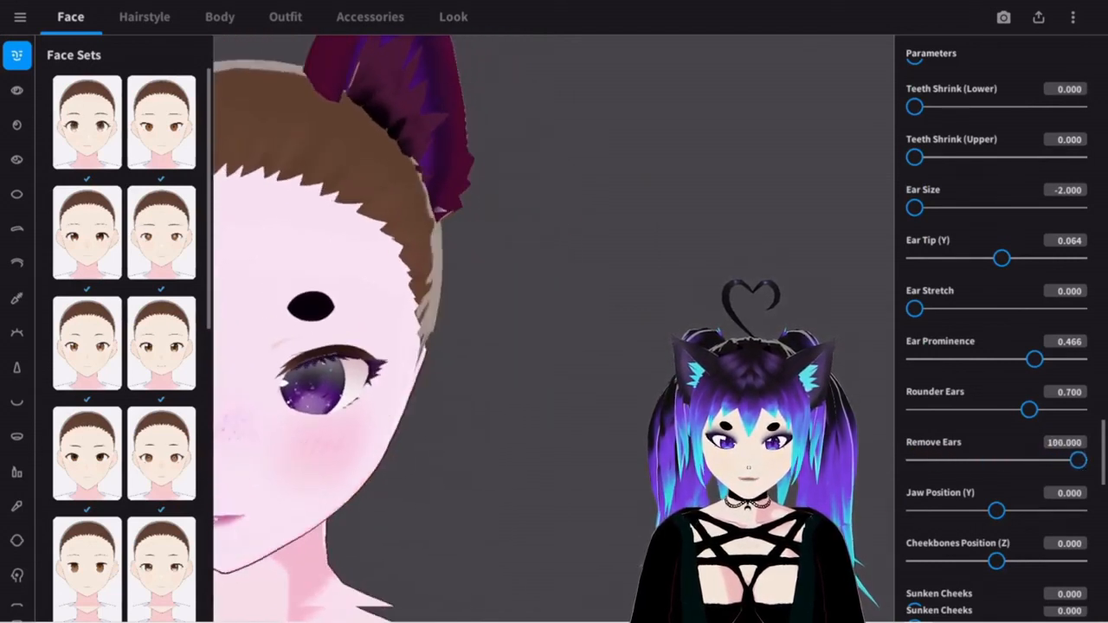
middle_click_drag(466, 449, 491, 502)
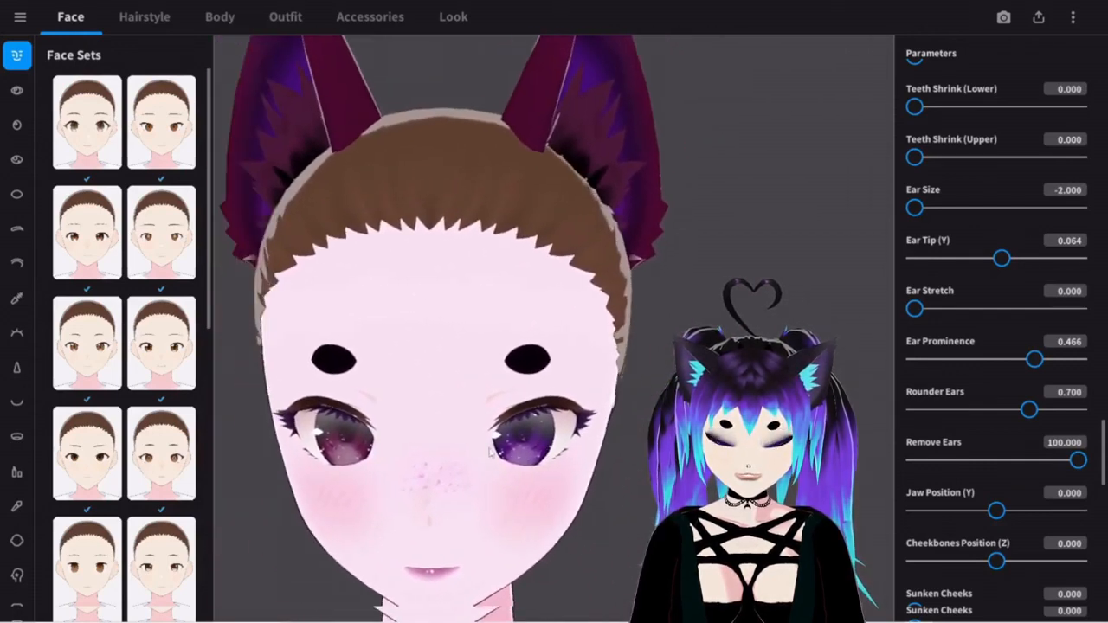
scroll(477, 449, "down", 3)
middle_click_drag(606, 433, 504, 450)
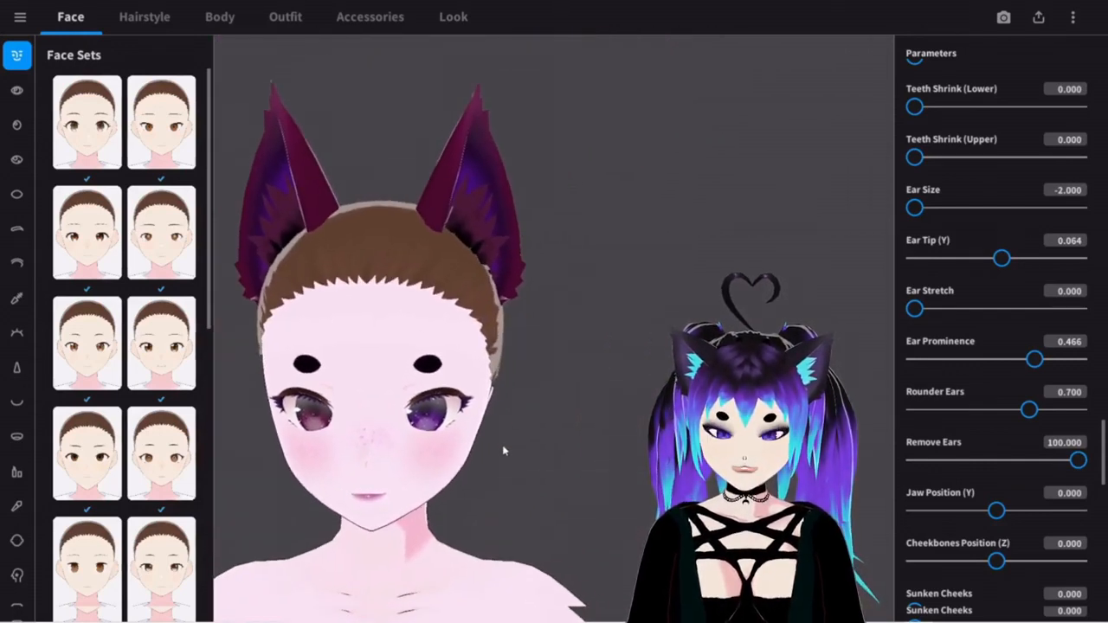